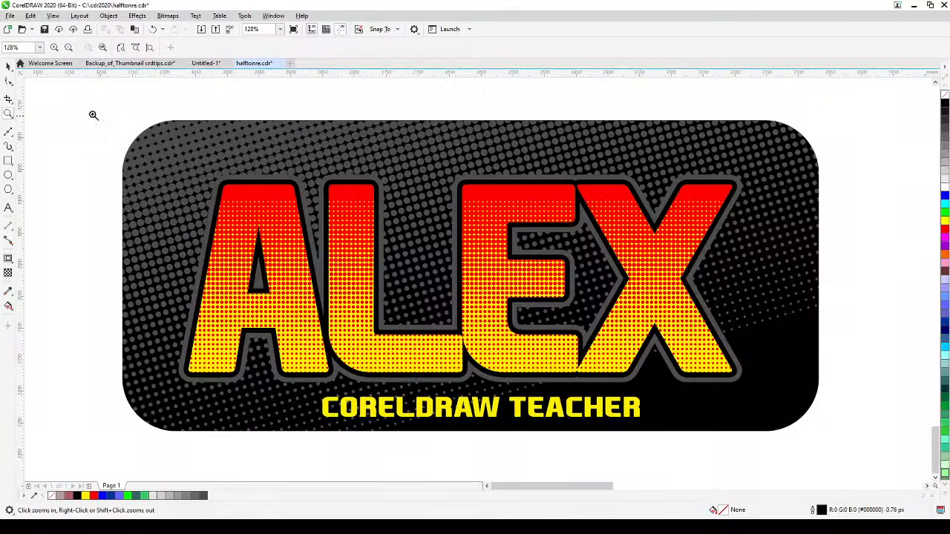
Examine the halftone dot pattern of the finished ALEX sample artwork up close and as a whole
click(8, 68)
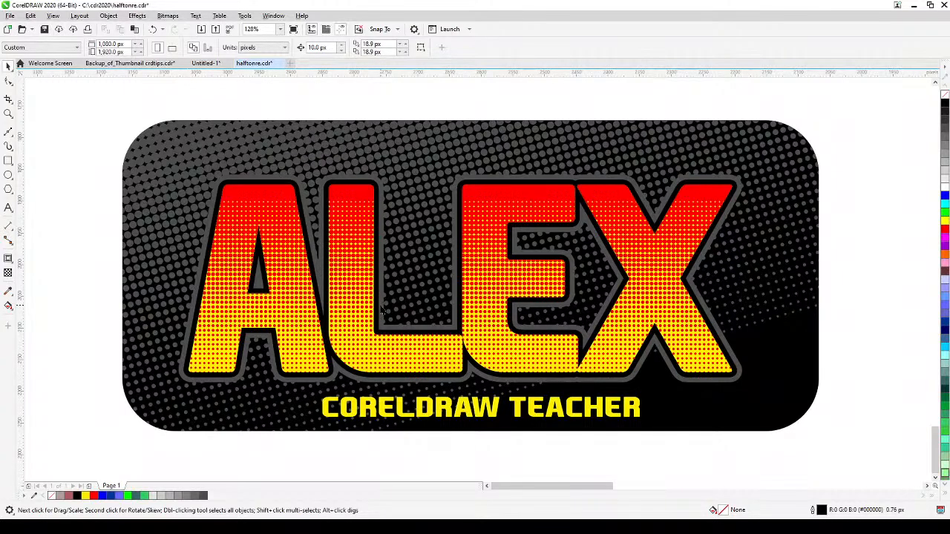
scroll(381, 308, down, 2)
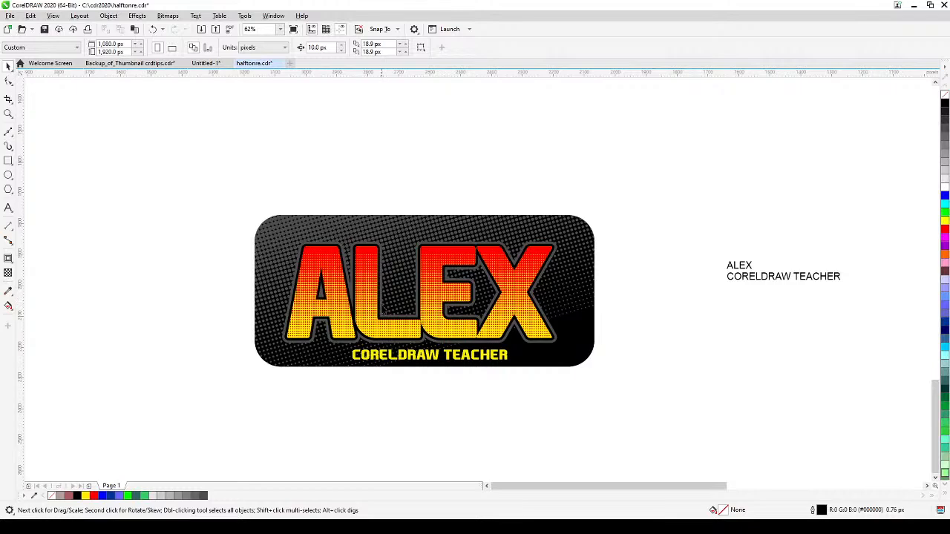
scroll(344, 247, up, 9)
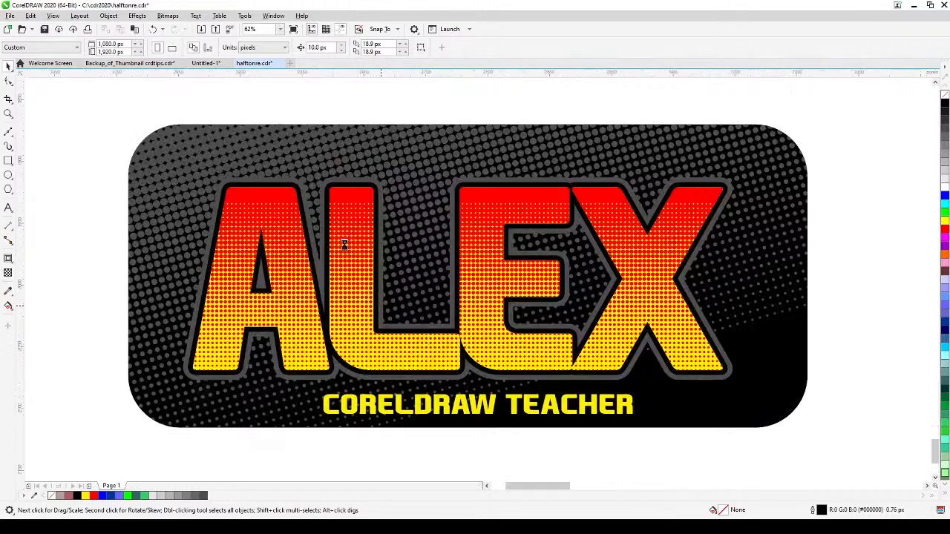
scroll(345, 247, down, 5)
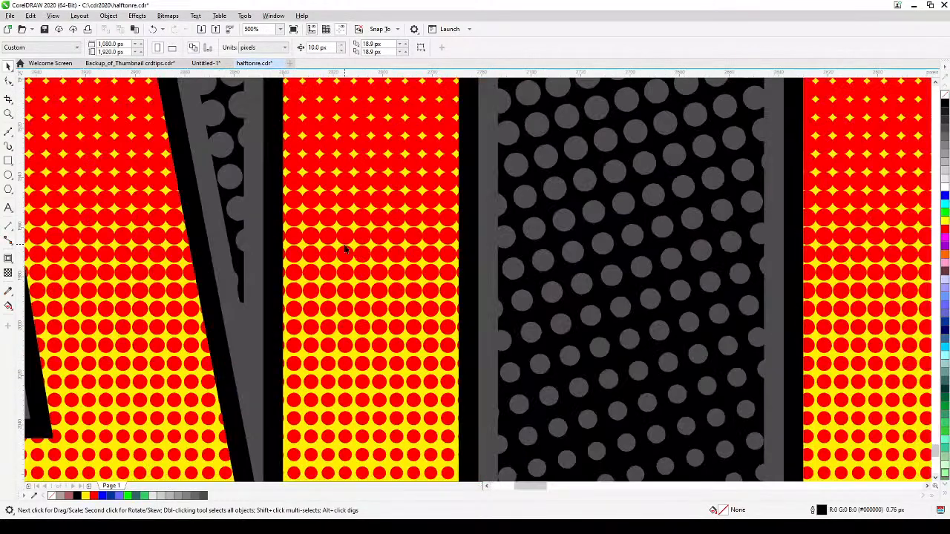
scroll(344, 247, down, 2)
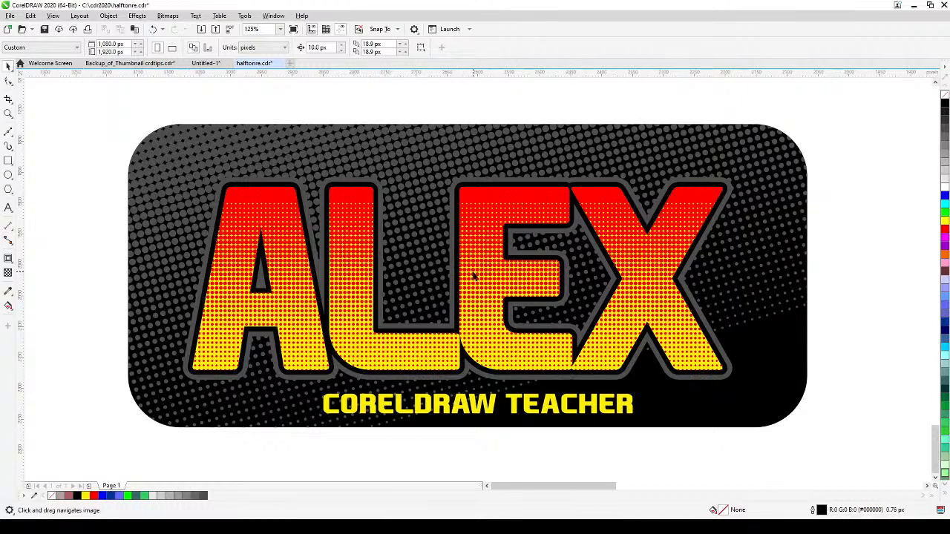
scroll(468, 275, down, 4)
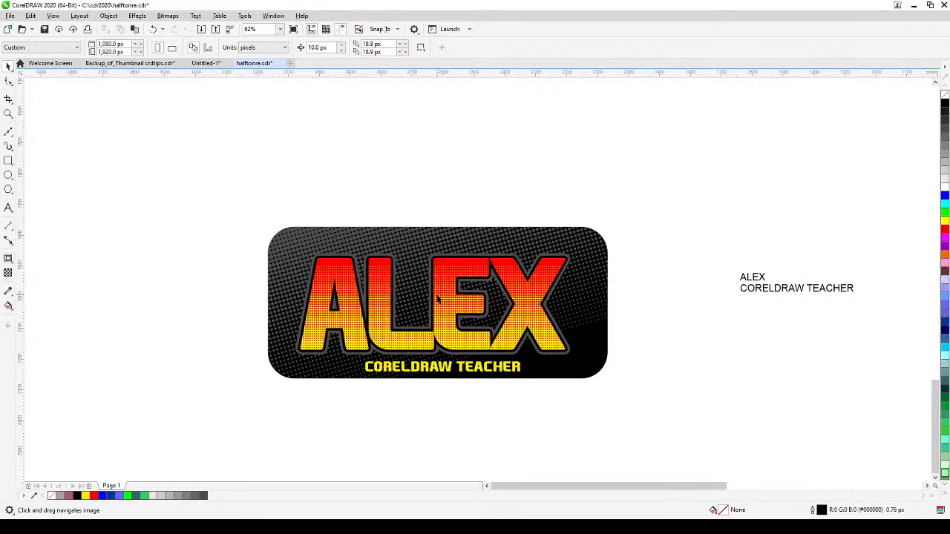
scroll(438, 298, up, 4)
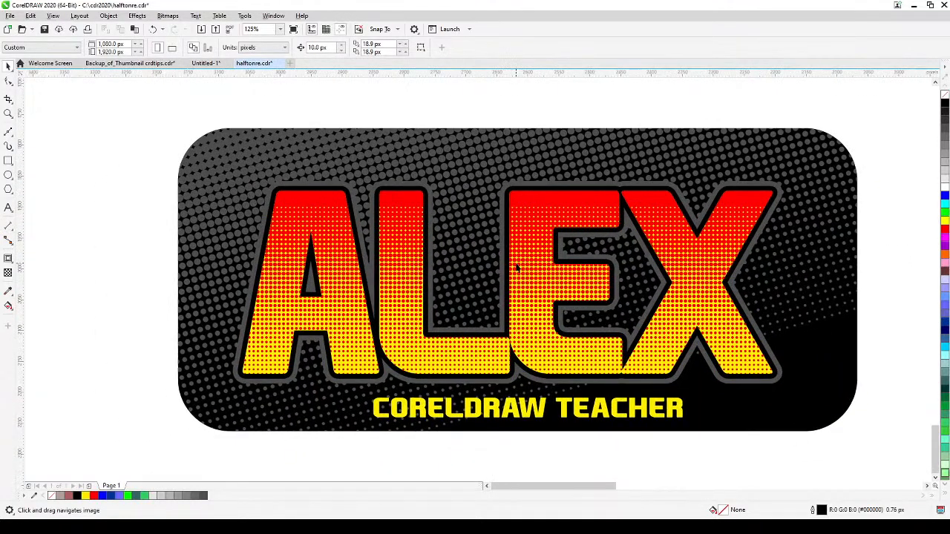
Move the plain ALEX / CORELDRAW TEACHER text upward to free the space beside the sample artwork
drag(499, 275, 268, 248)
scroll(560, 252, down, 1)
click(679, 234)
drag(684, 238, 705, 116)
drag(662, 259, 636, 270)
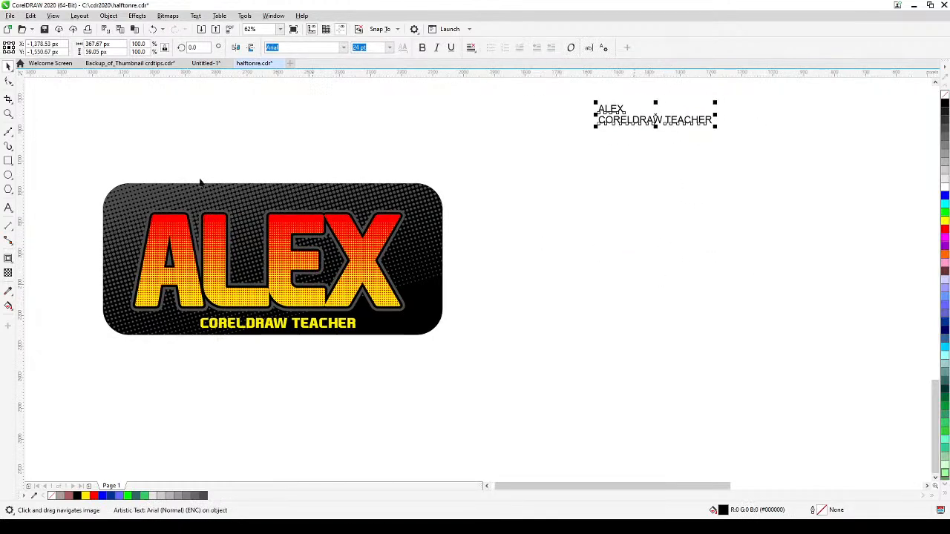
Draw a rectangle about 1,050 px wide and 490 px high beside the sample artwork, below the plain text
click(8, 161)
drag(487, 189, 811, 339)
click(8, 66)
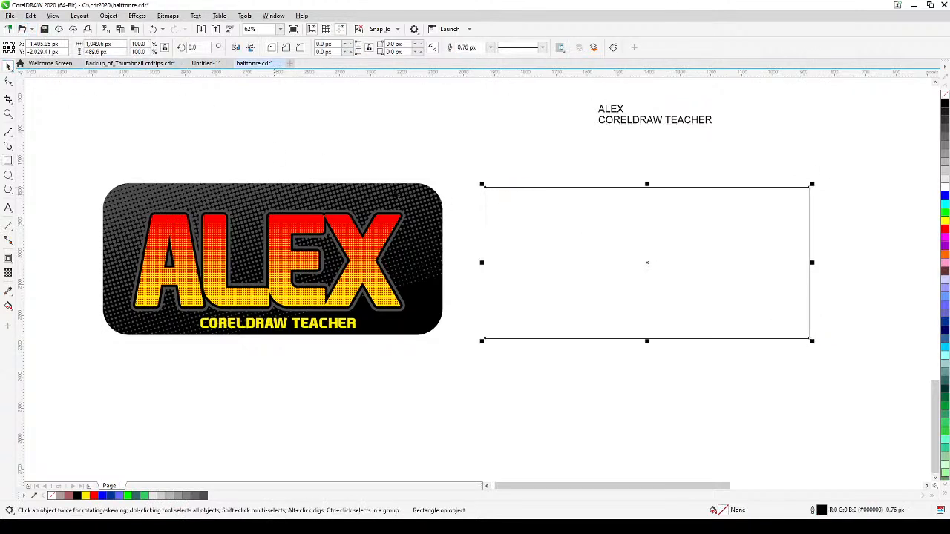
Round all four corners of the new rectangle with a radius of about 62 px
click(9, 82)
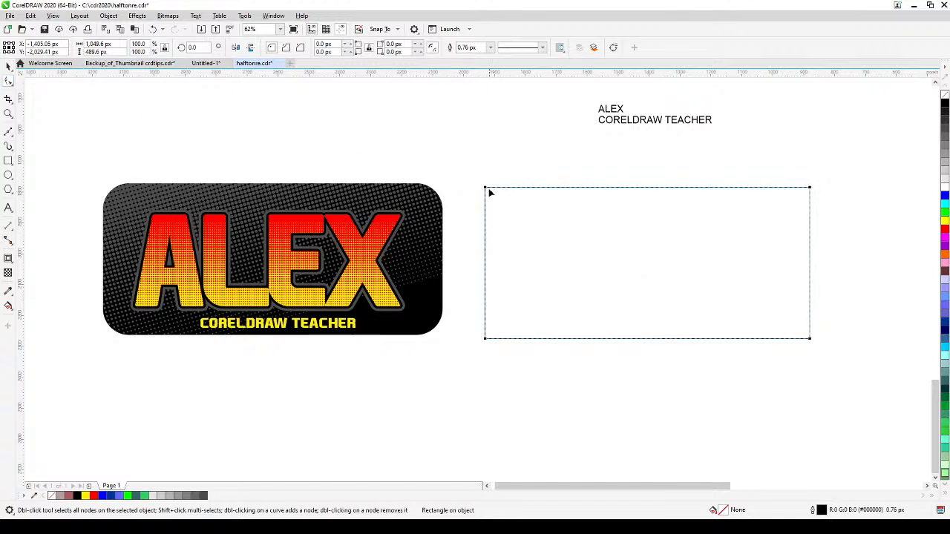
mouse_move(486, 189)
mouse_down()
mouse_move(509, 197)
mouse_move(503, 190)
mouse_up()
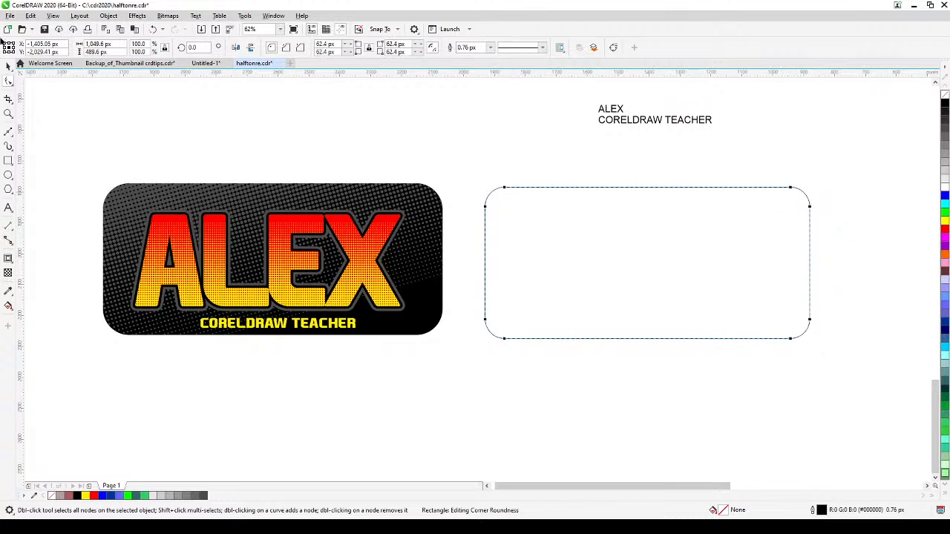
click(9, 66)
click(556, 242)
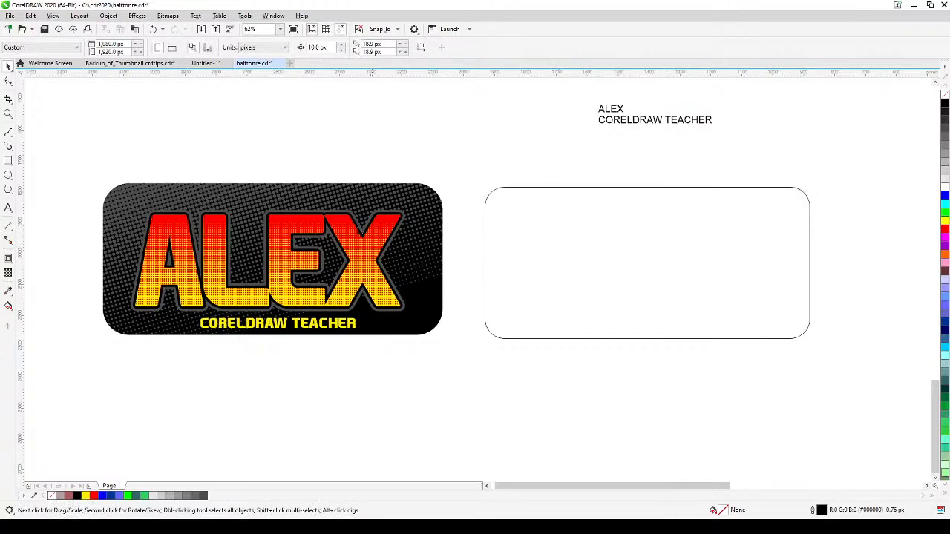
Draw a perfect circle about 58 px in diameter to the right of the rounded rectangle, above its upper edge
scroll(355, 271, up, 5)
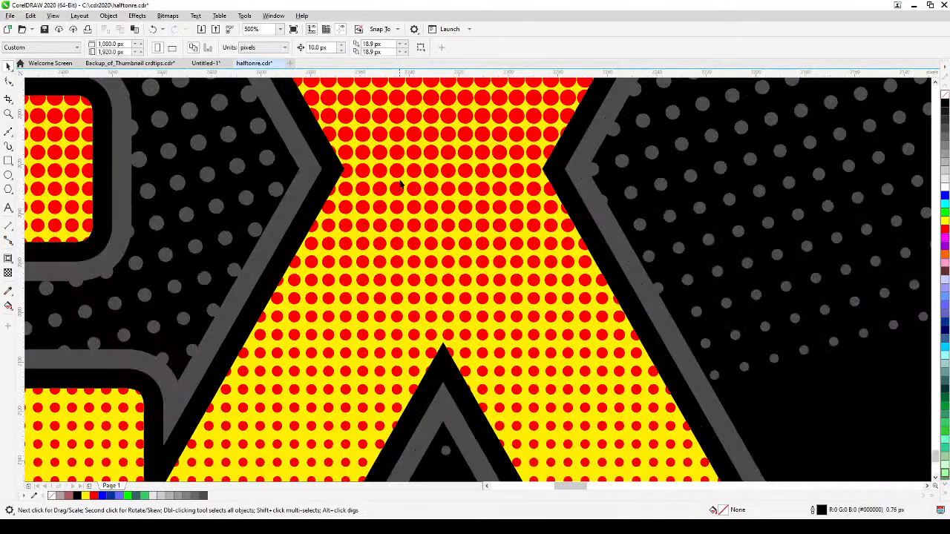
scroll(401, 182, down, 5)
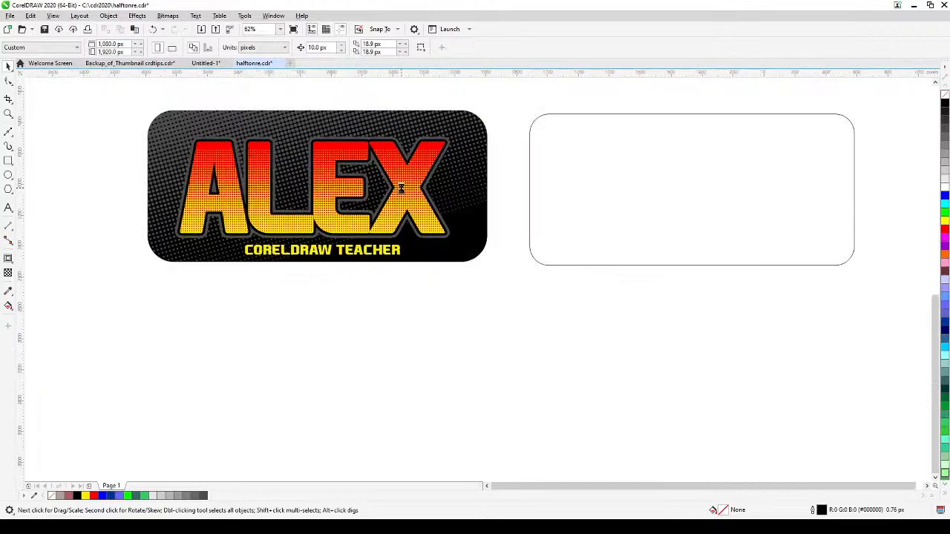
scroll(401, 188, down, 2)
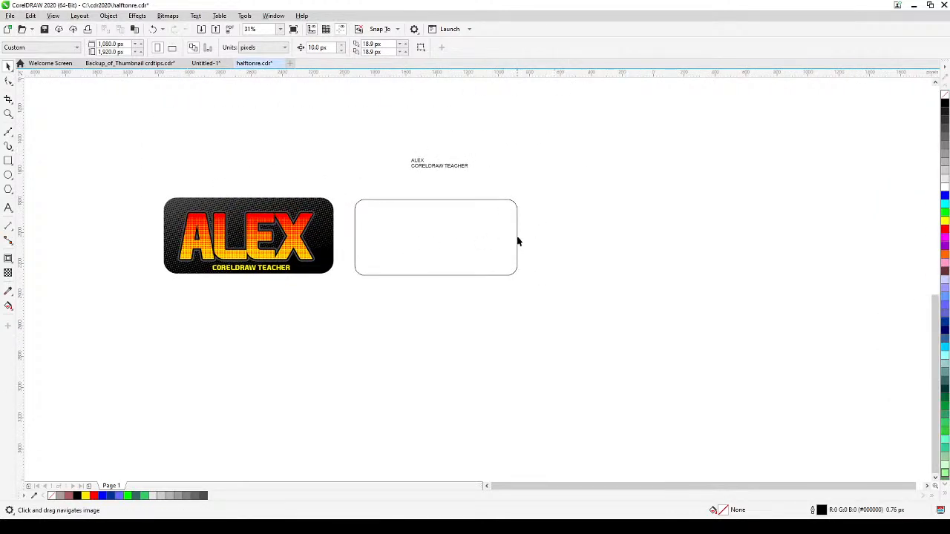
scroll(518, 240, up, 2)
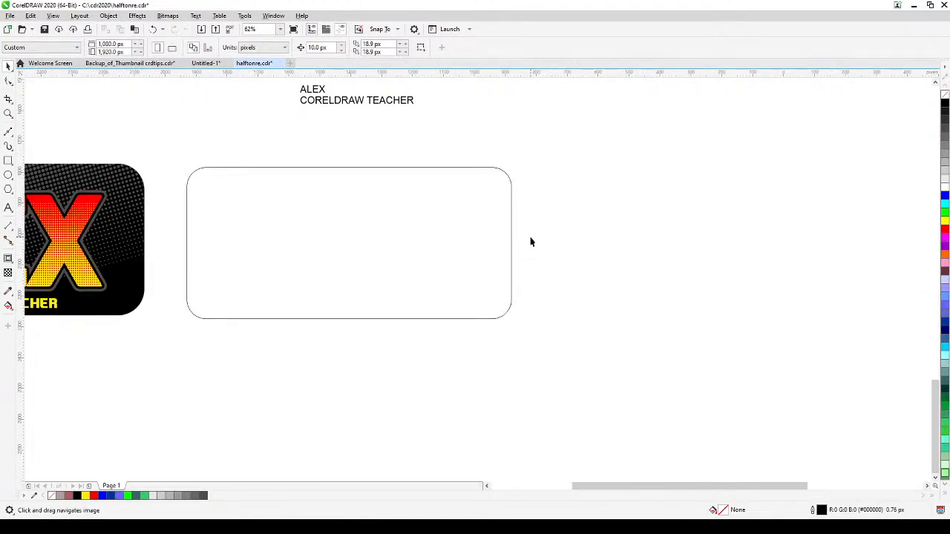
mouse_move(532, 239)
mouse_down()
mouse_move(523, 248)
mouse_move(530, 242)
mouse_up()
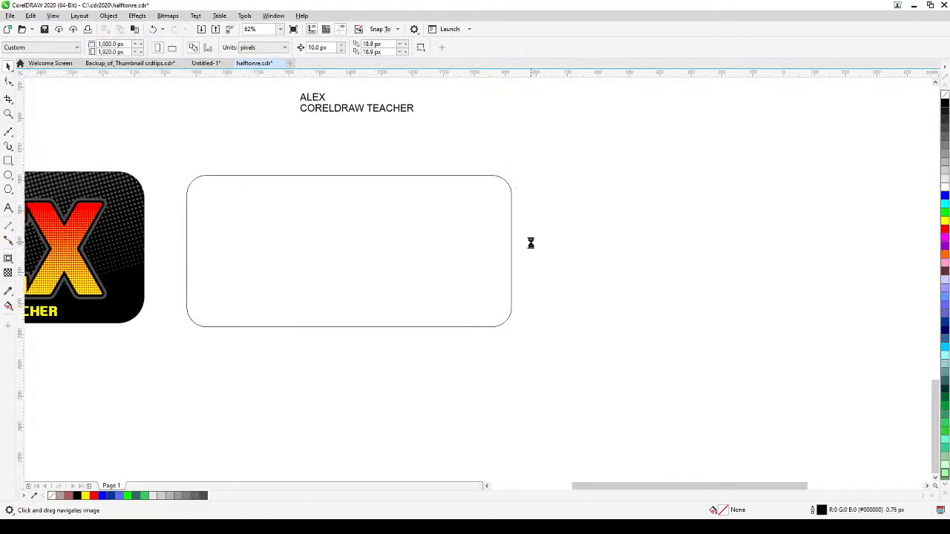
click(9, 176)
drag(603, 108, 616, 119)
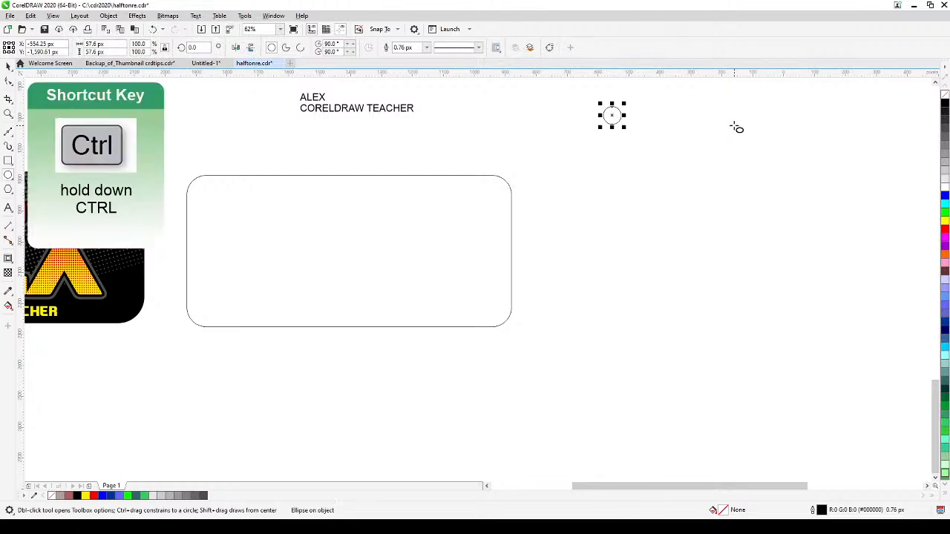
click(7, 67)
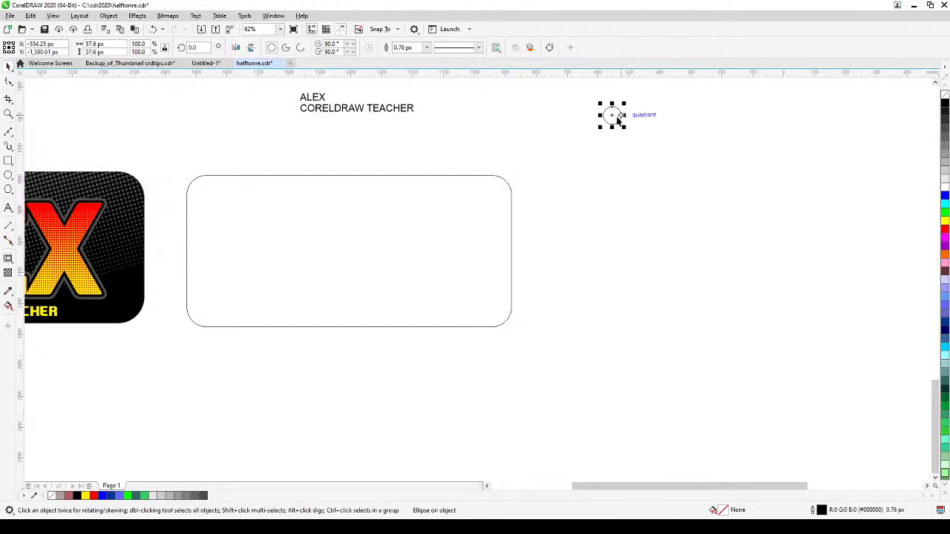
Duplicate the circle in place and move the copy straight down about 1,120 px, below the rounded rectangle
key(KP_Add)
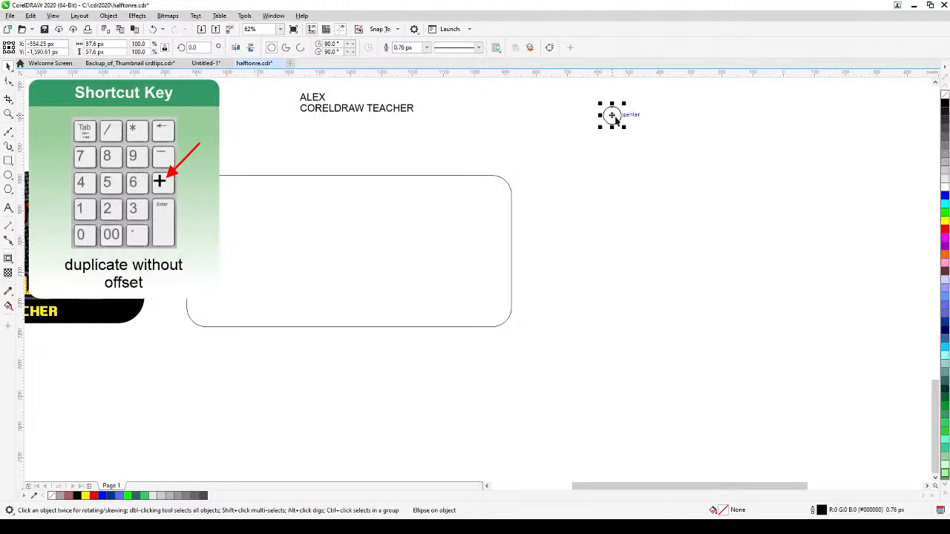
drag(613, 116, 592, 467)
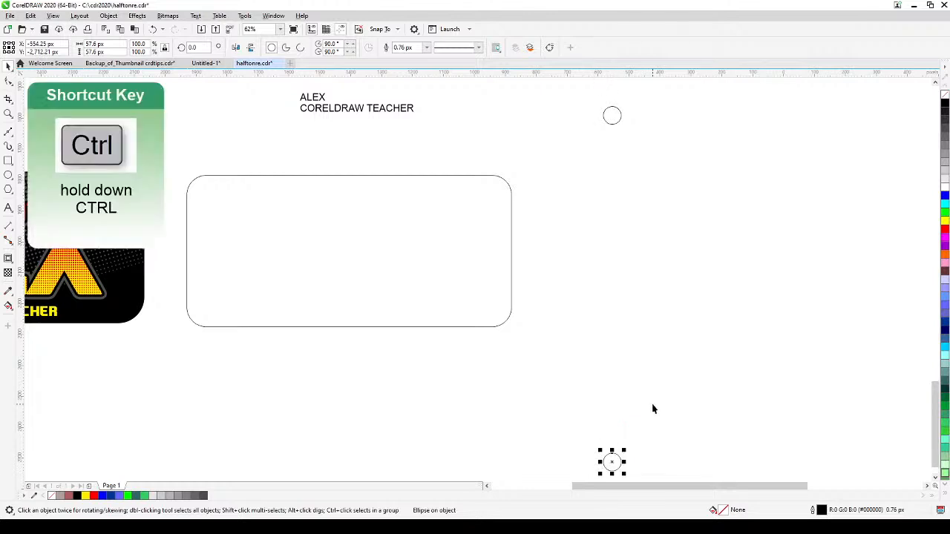
drag(668, 308, 668, 288)
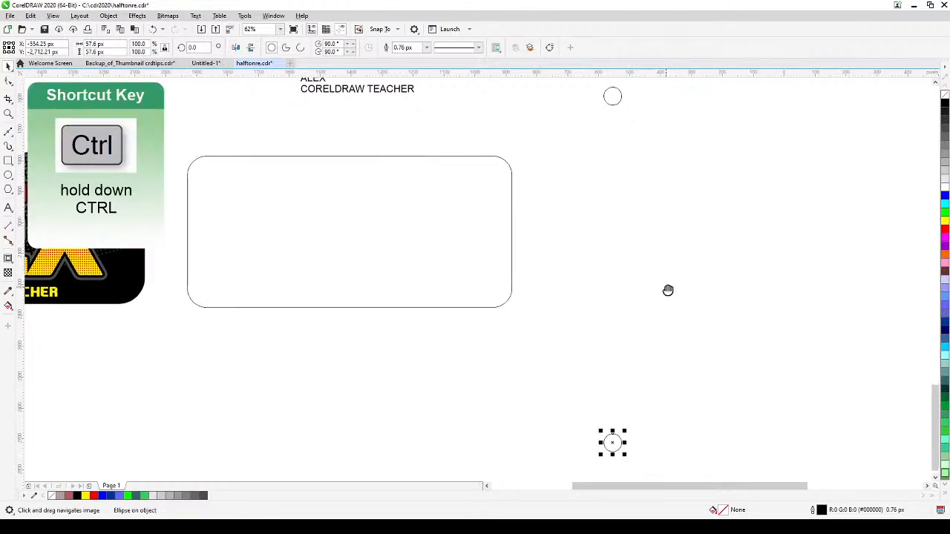
scroll(667, 288, down, 1)
scroll(654, 272, up, 1)
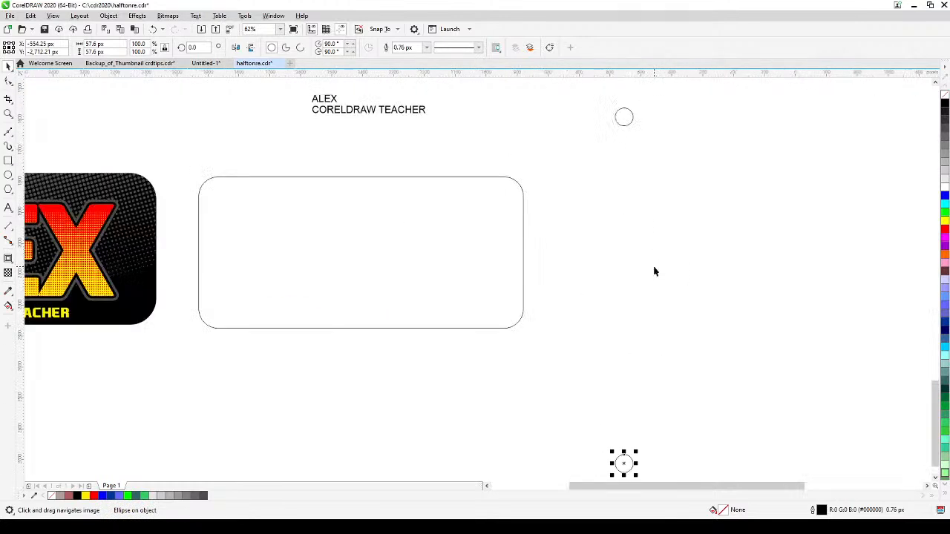
scroll(652, 269, down, 1)
click(645, 380)
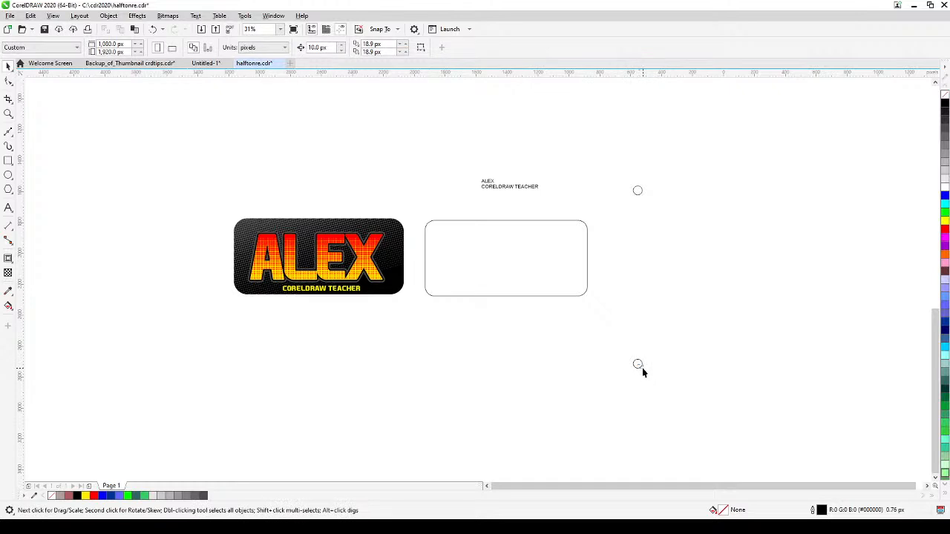
Shift the lower circle about 84 px to the right and align the upper circle's center vertically to it
drag(639, 366, 651, 367)
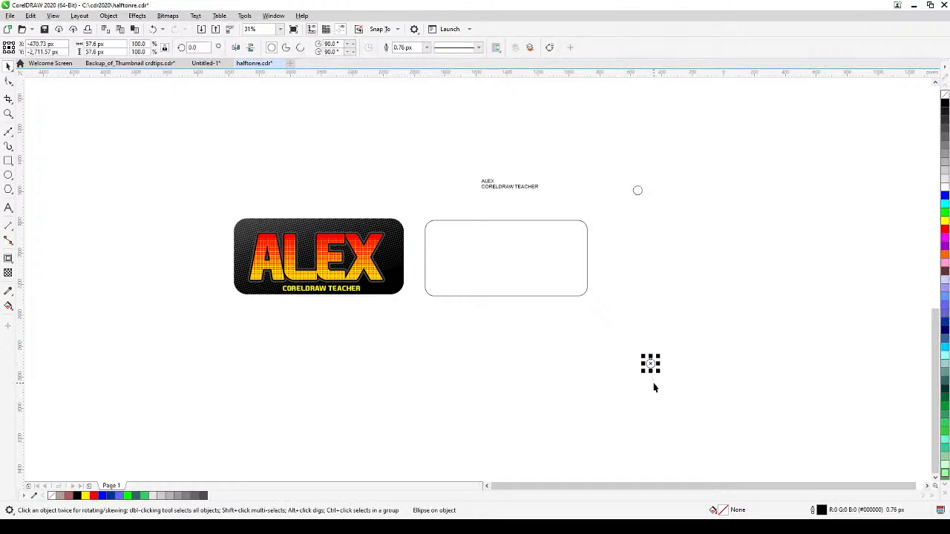
click(663, 271)
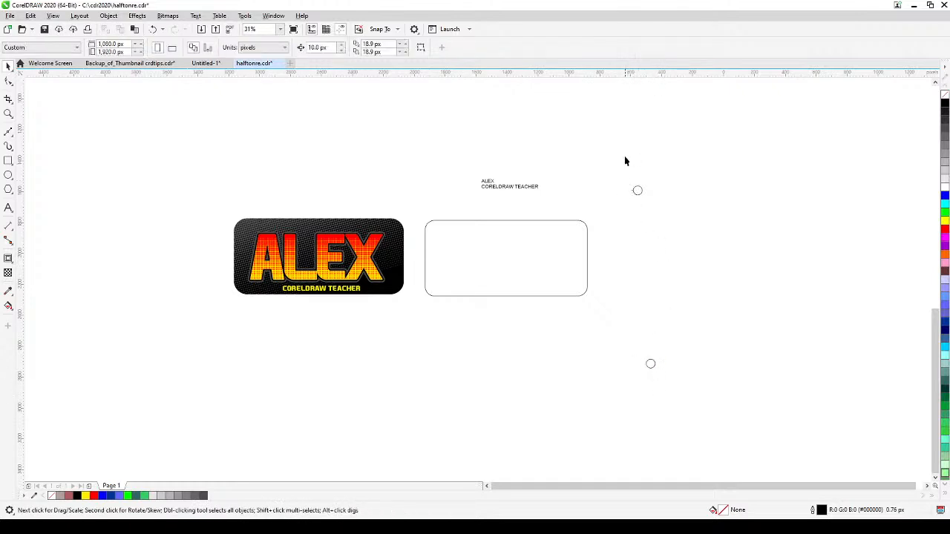
click(637, 190)
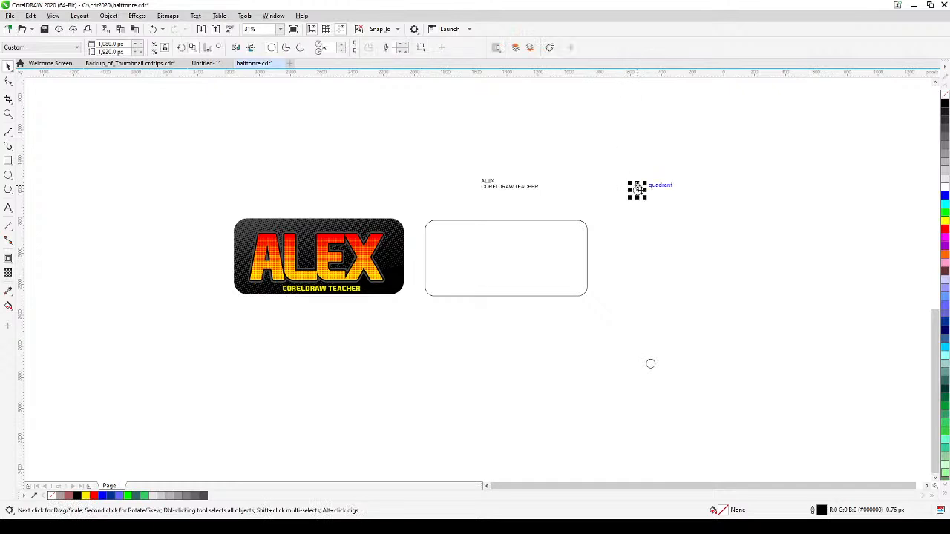
shift+click(652, 365)
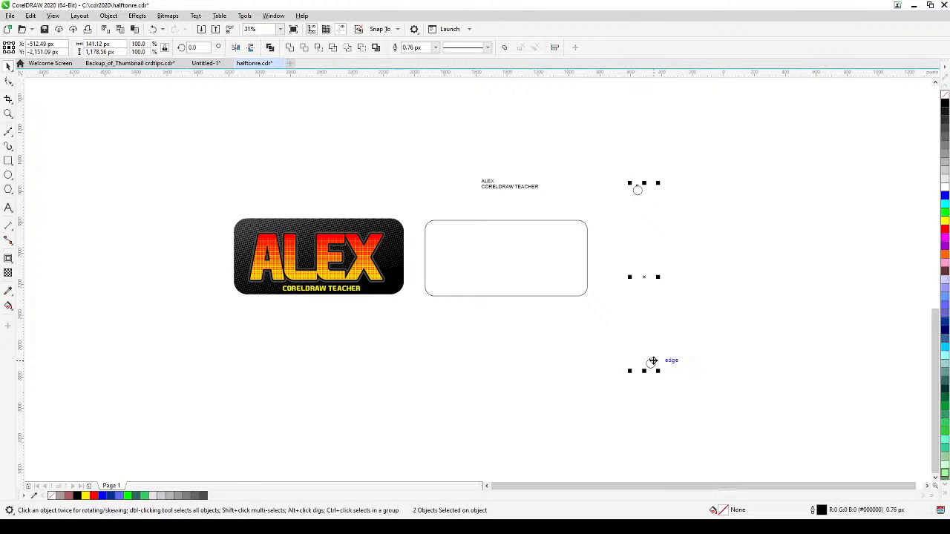
key(c)
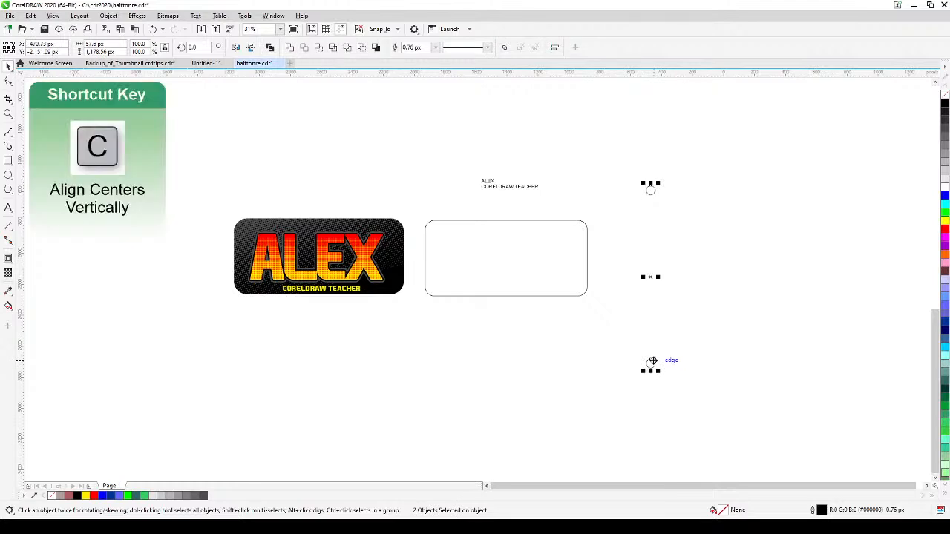
Move the lower circle straight down by about 670 px, keeping it in line with the upper circle
click(709, 251)
scroll(642, 257, up, 1)
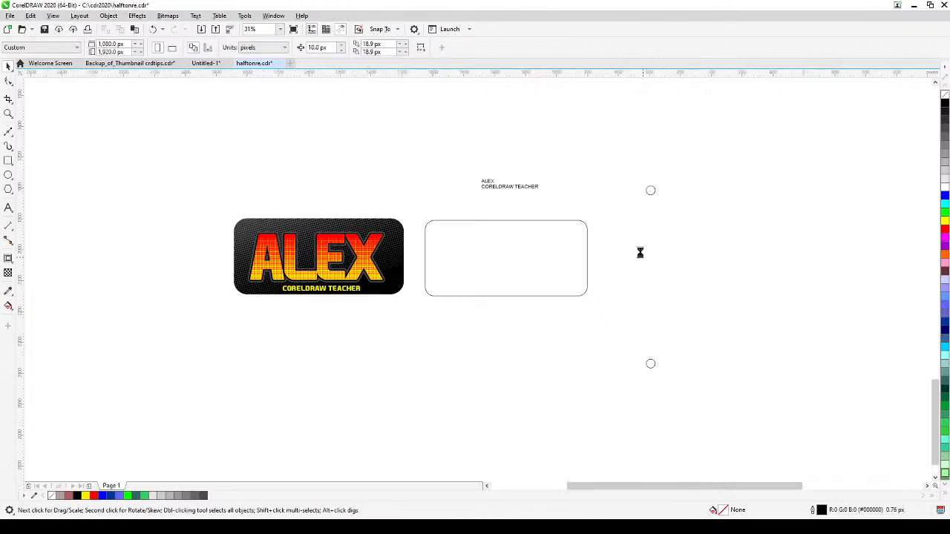
drag(642, 256, 623, 228)
scroll(620, 312, down, 1)
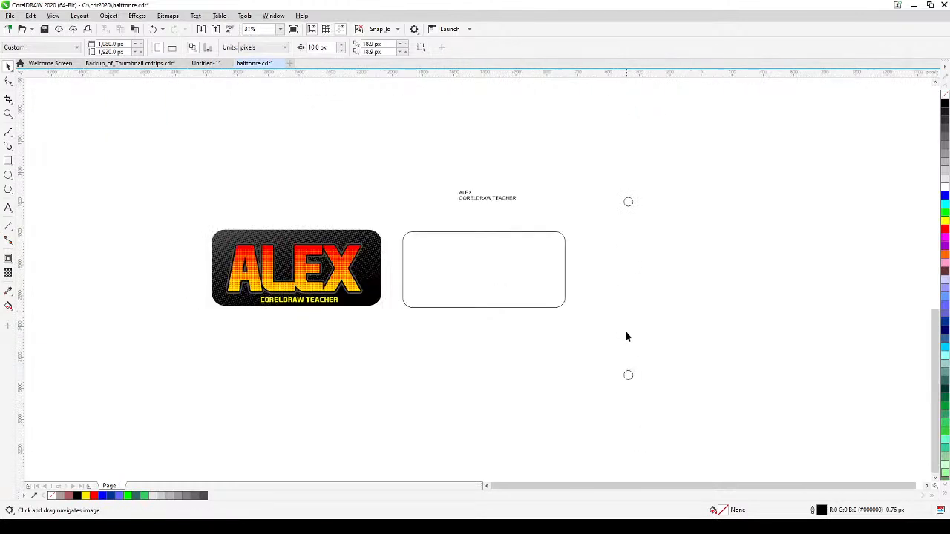
drag(627, 334, 619, 292)
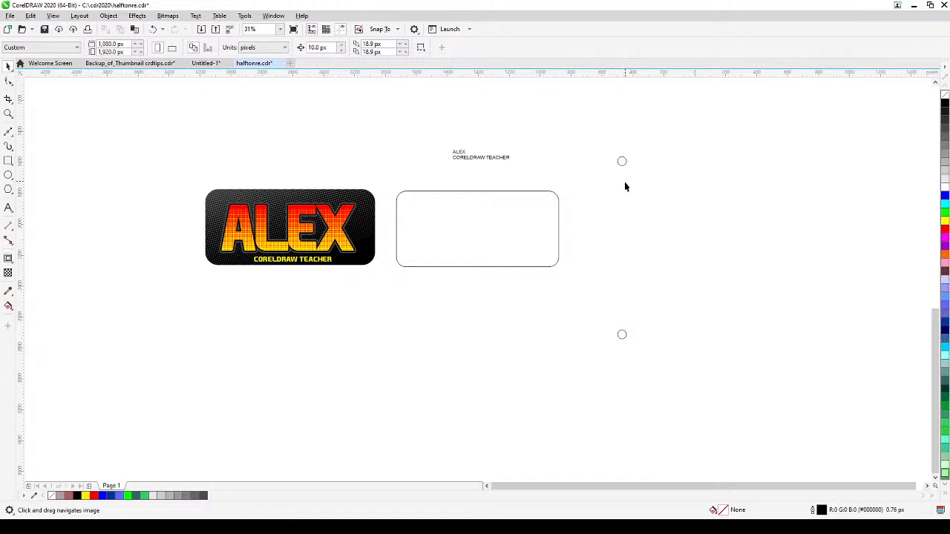
click(622, 335)
drag(622, 335, 619, 445)
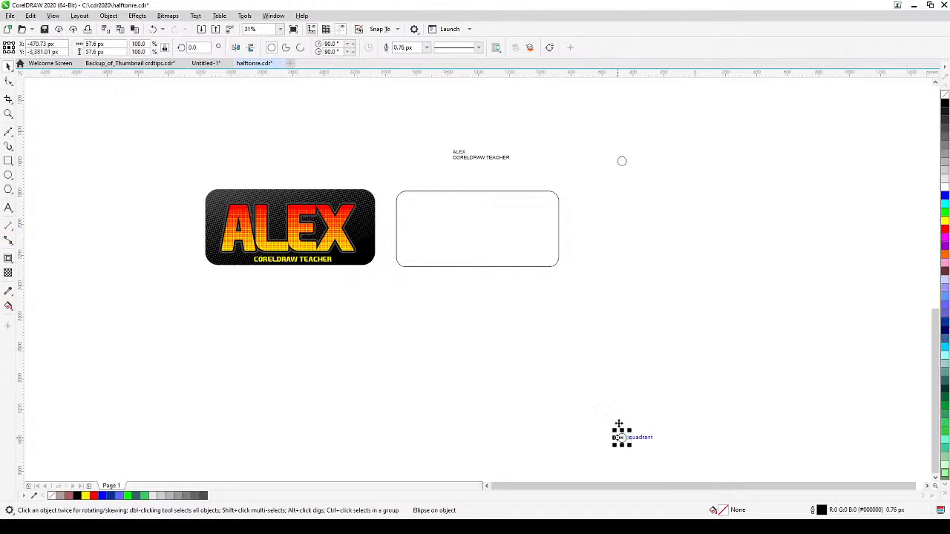
Scale the lower circle down around its center to 25%, about 14.4 px in diameter
drag(605, 403, 636, 450)
scroll(624, 440, up, 5)
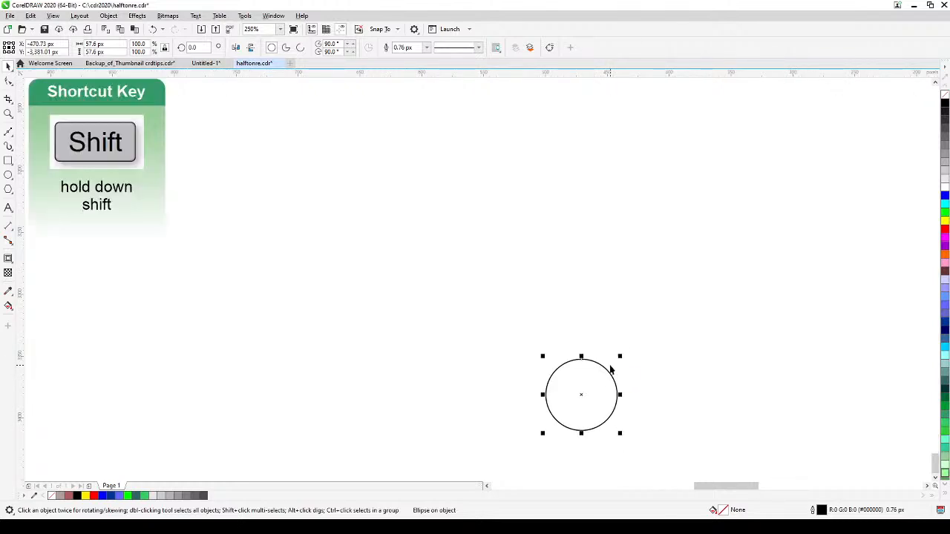
drag(619, 356, 606, 382)
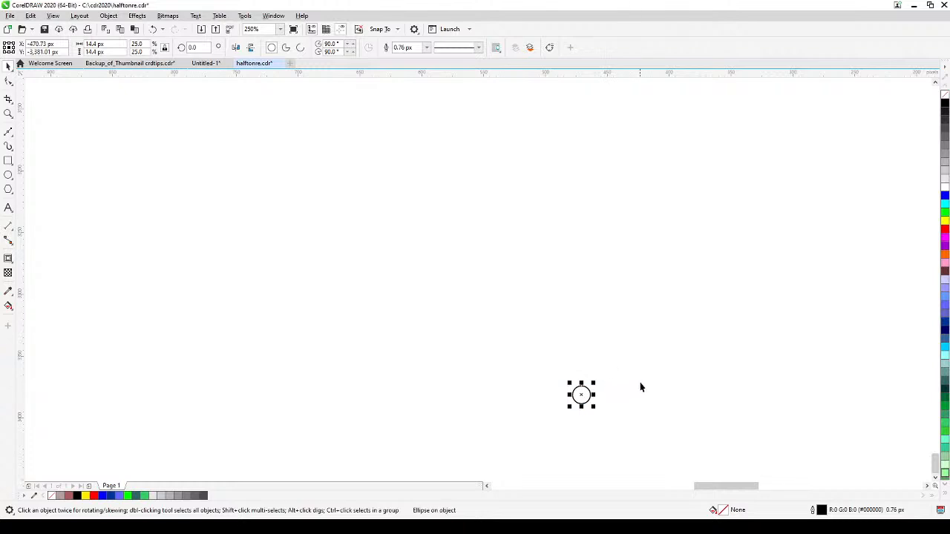
Blend the large upper circle into the small lower circle using 20 blend steps
click(644, 381)
scroll(644, 381, down, 4)
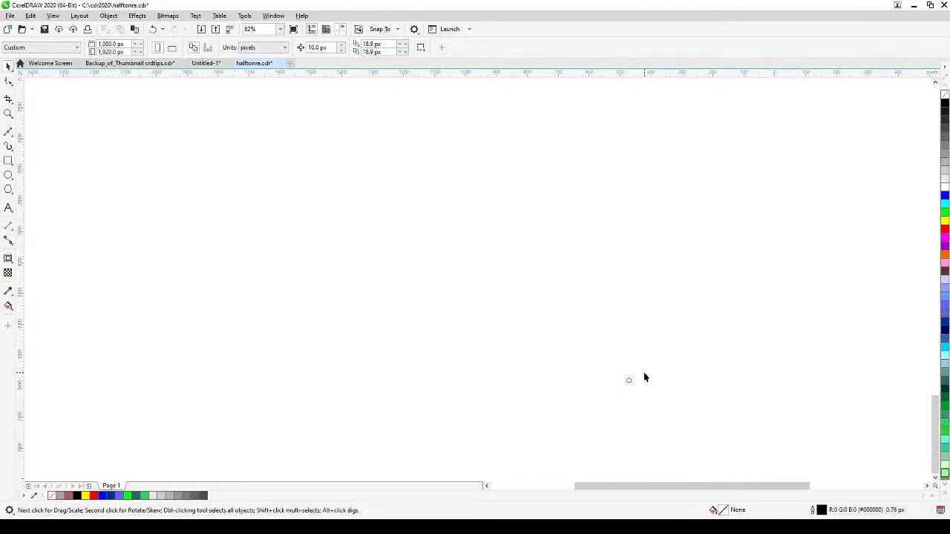
key(F4)
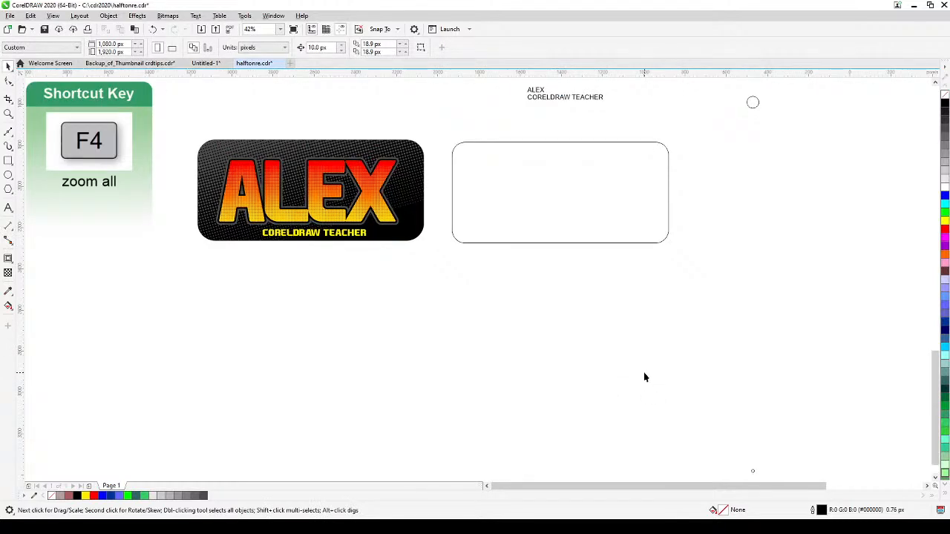
drag(797, 403, 682, 385)
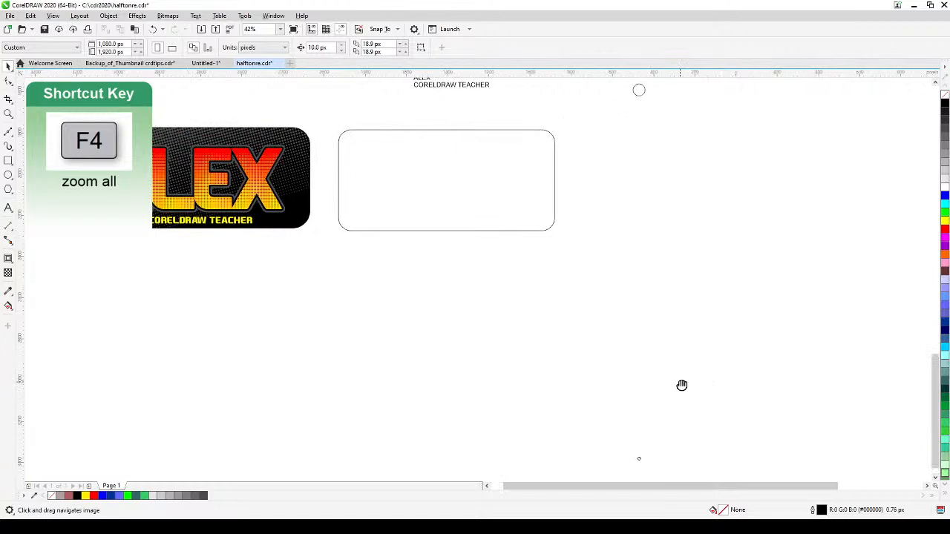
key(space)
click(639, 91)
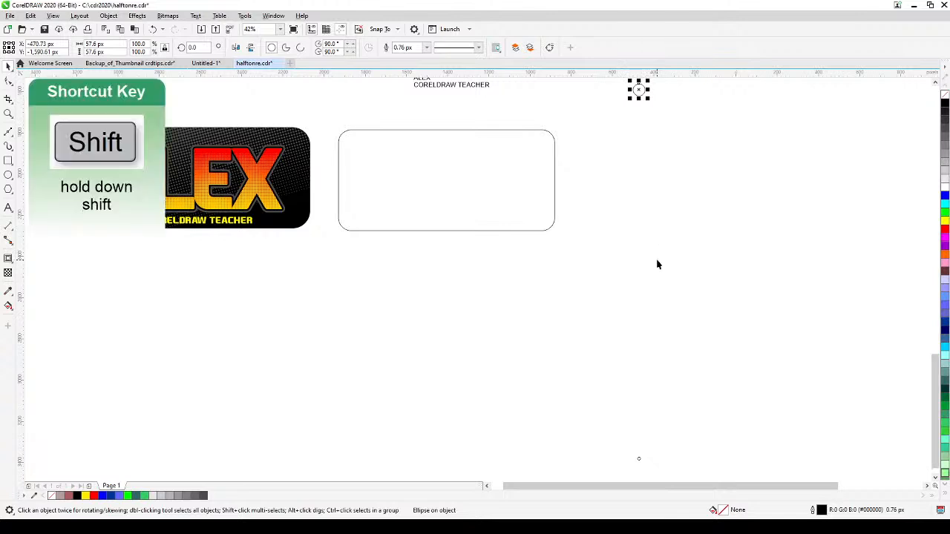
shift+click(639, 460)
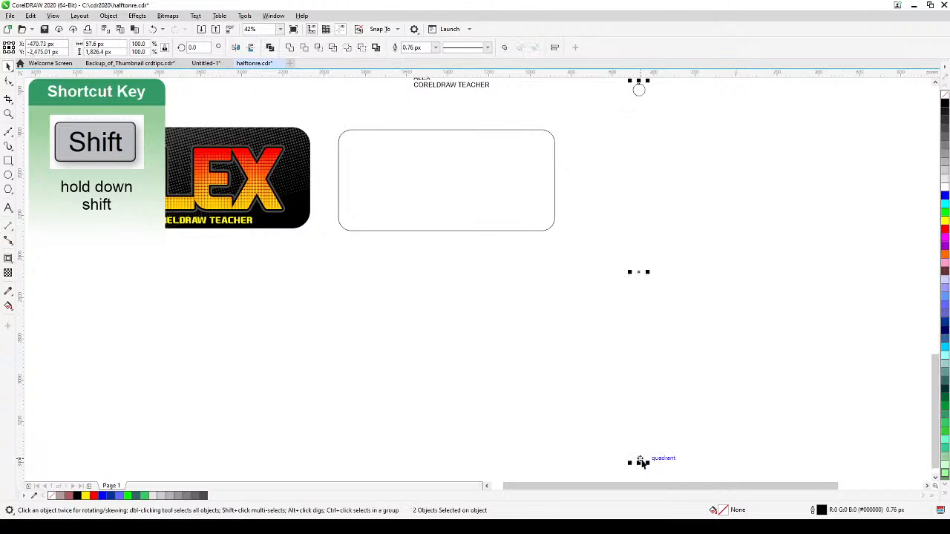
click(137, 16)
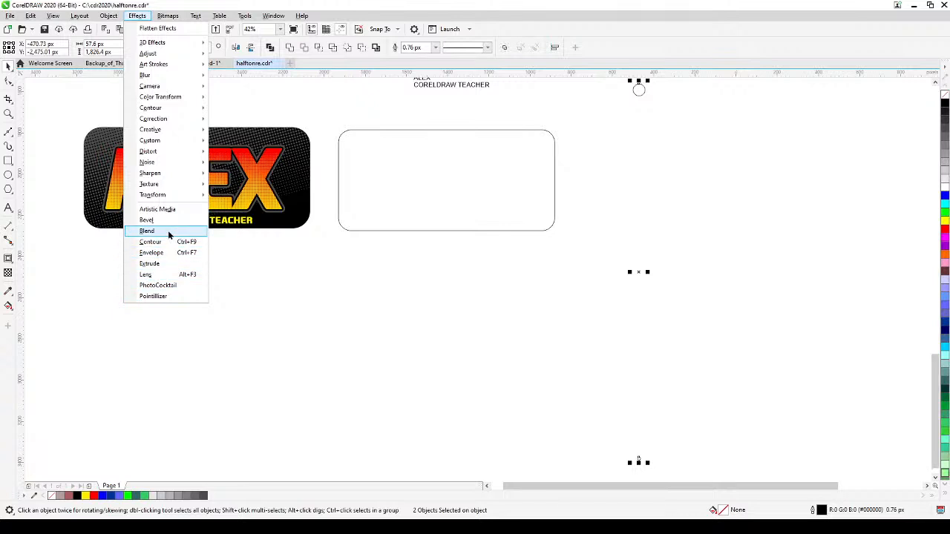
click(147, 231)
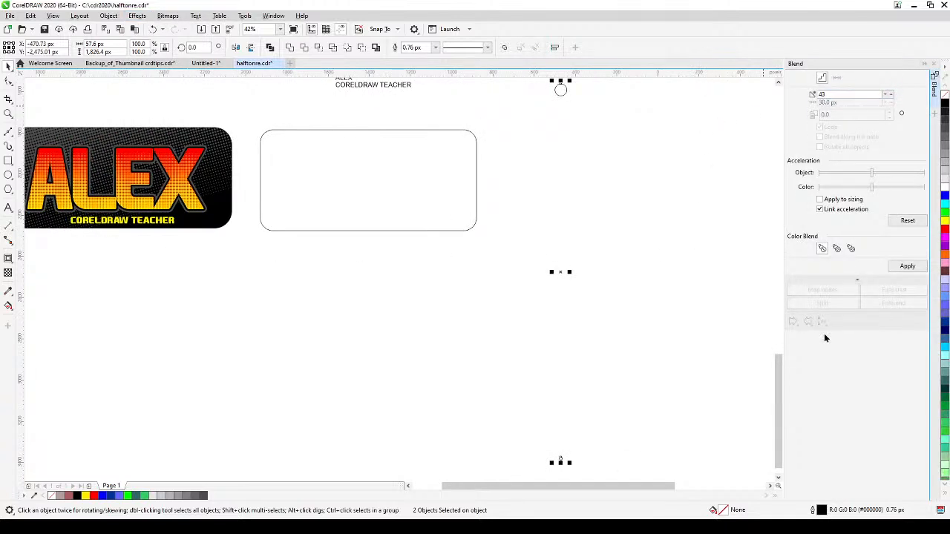
click(828, 94)
double_click(829, 95)
click(907, 267)
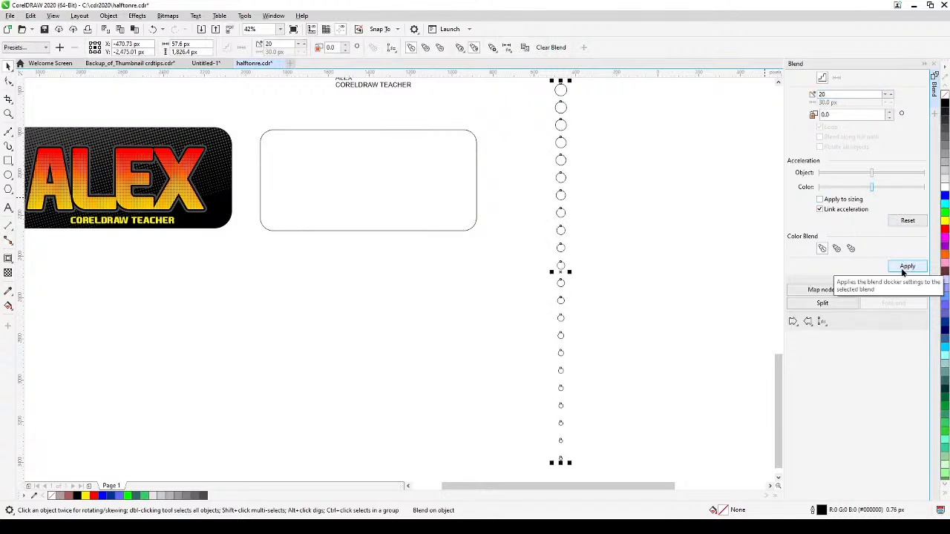
Raise the circle blend to 30 steps and apply it
key(h)
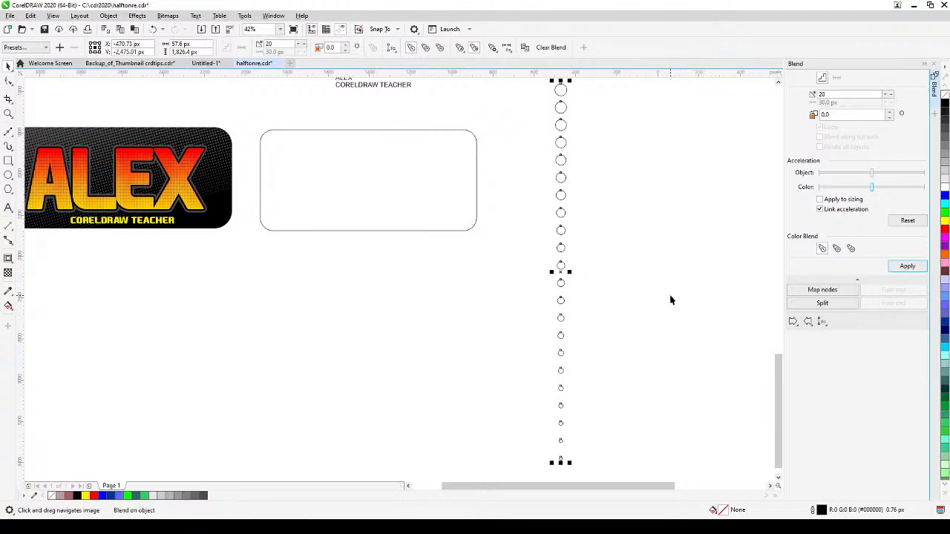
drag(844, 93, 802, 93)
click(906, 266)
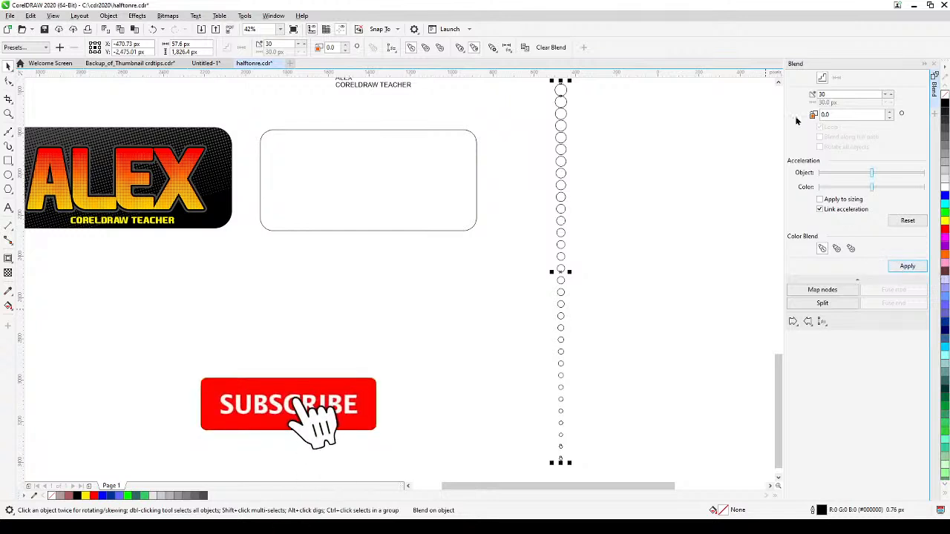
Set the circle blend to 45 steps, apply it and deselect the column
double_click(826, 94)
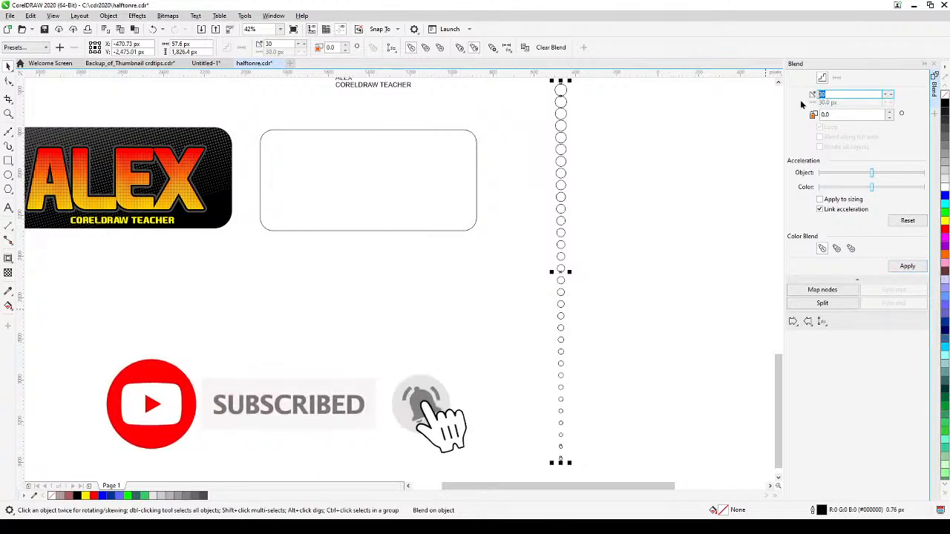
text(4)
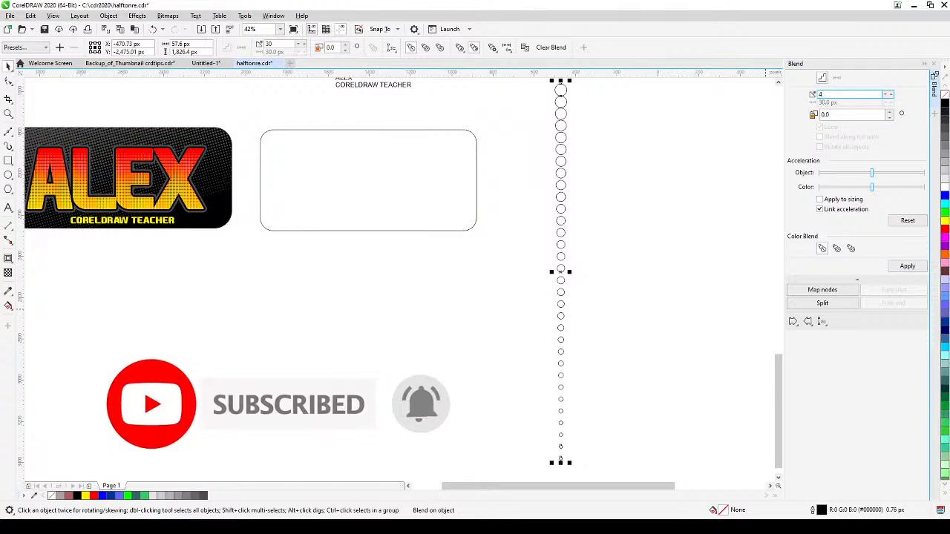
text(5)
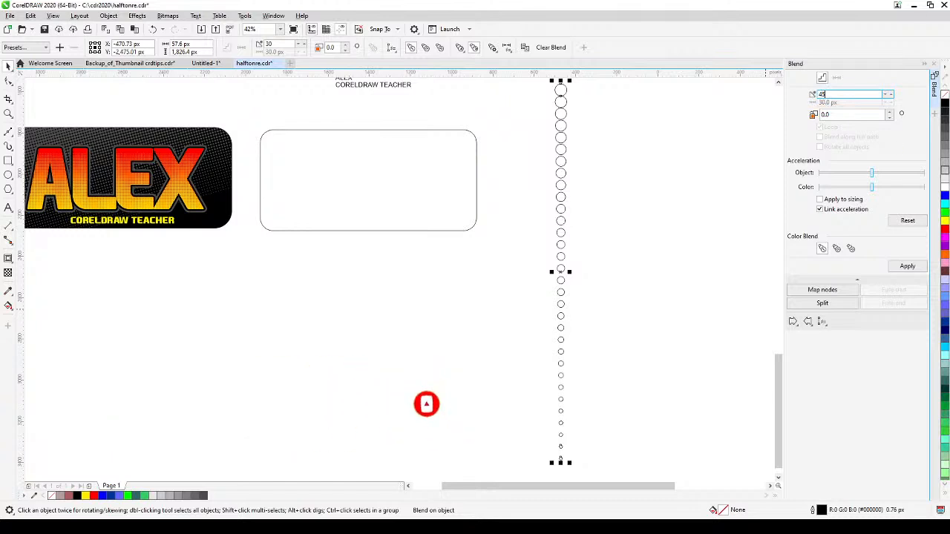
click(907, 266)
scroll(726, 296, down, 2)
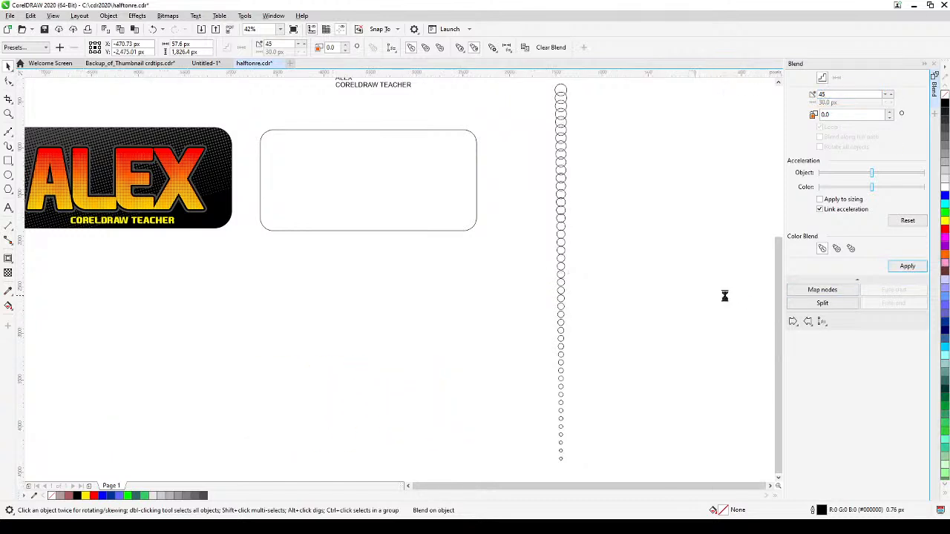
drag(718, 306, 705, 319)
scroll(705, 319, down, 2)
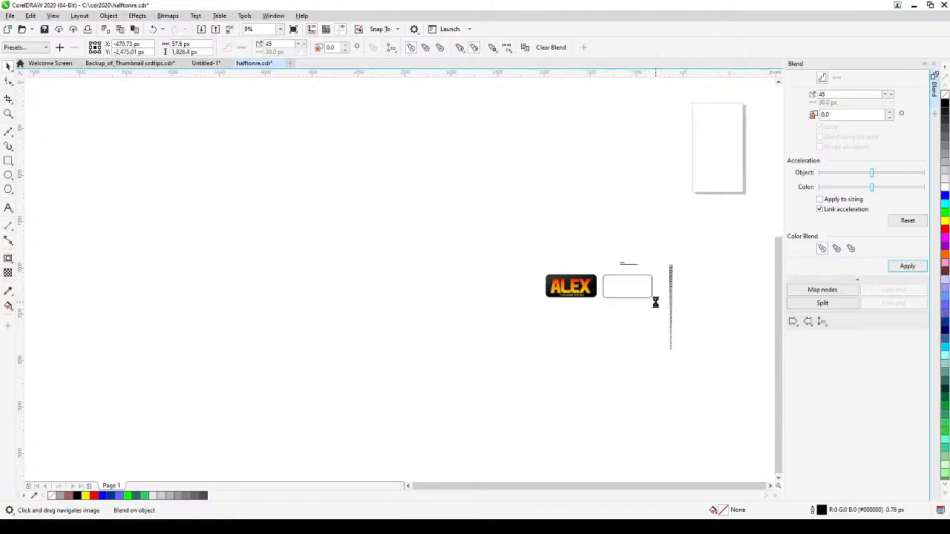
scroll(657, 300, up, 2)
scroll(689, 286, up, 2)
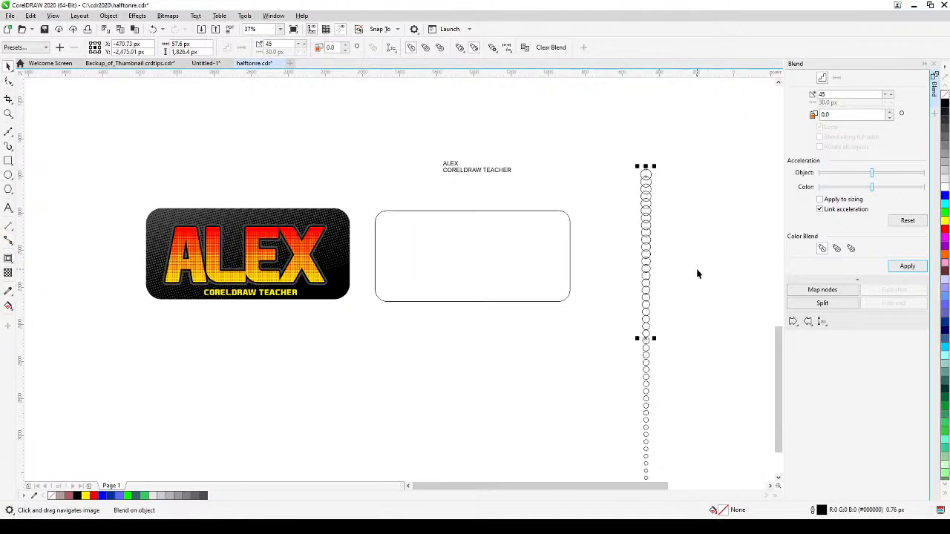
click(689, 231)
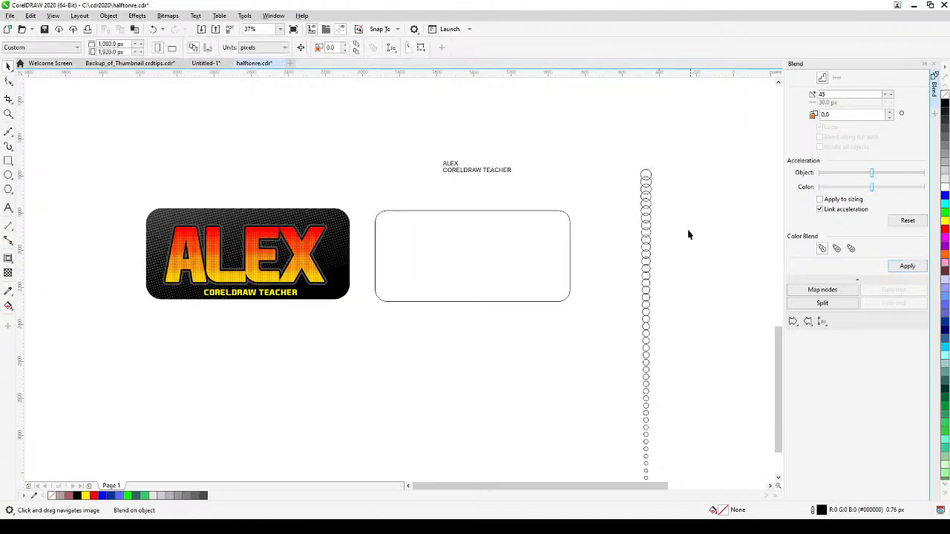
Move the blend's large upper circle straight up about 466 px to spread the dots farther apart
click(648, 174)
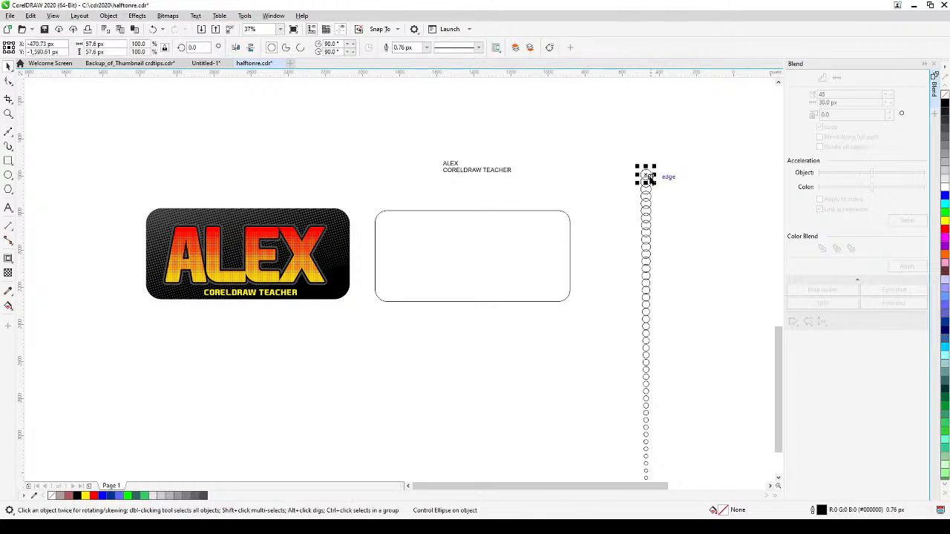
drag(647, 174, 647, 90)
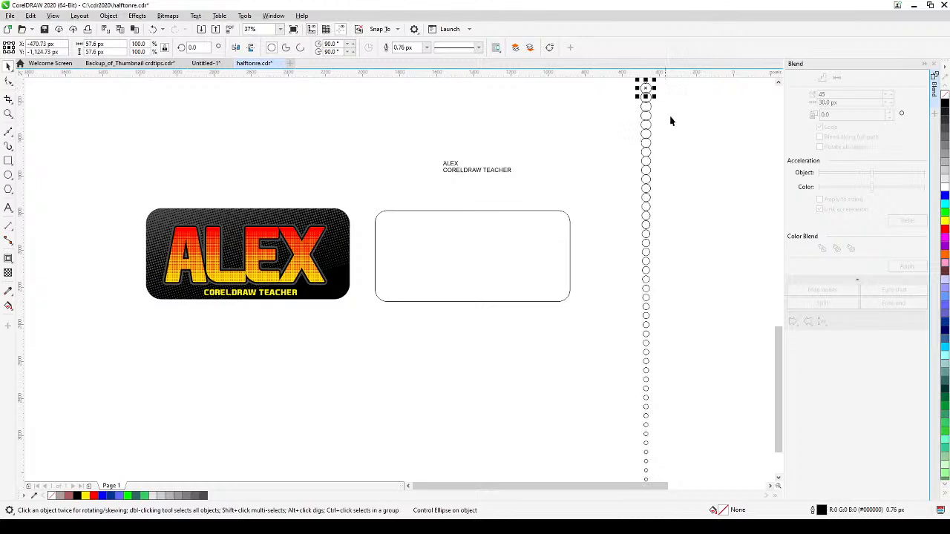
scroll(774, 356, down, 1)
drag(756, 359, 712, 360)
click(702, 436)
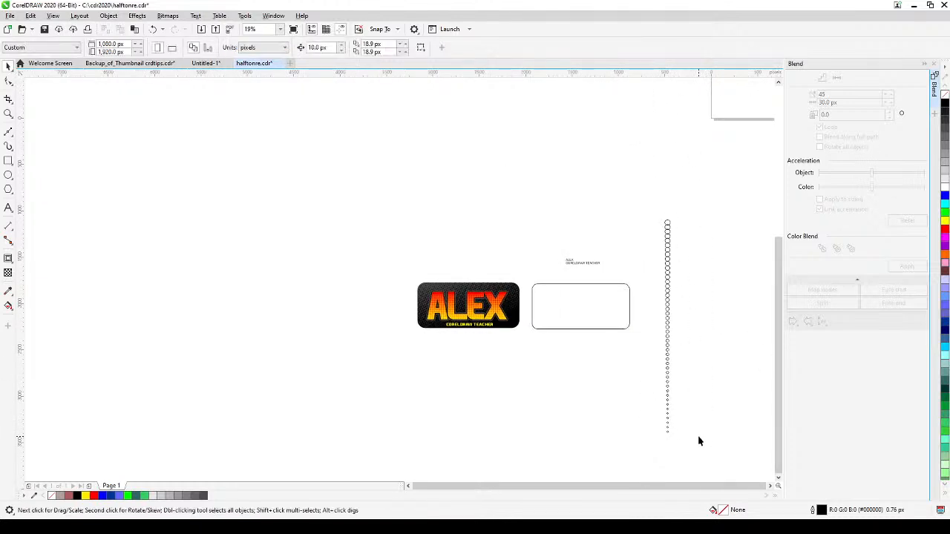
drag(697, 443, 676, 403)
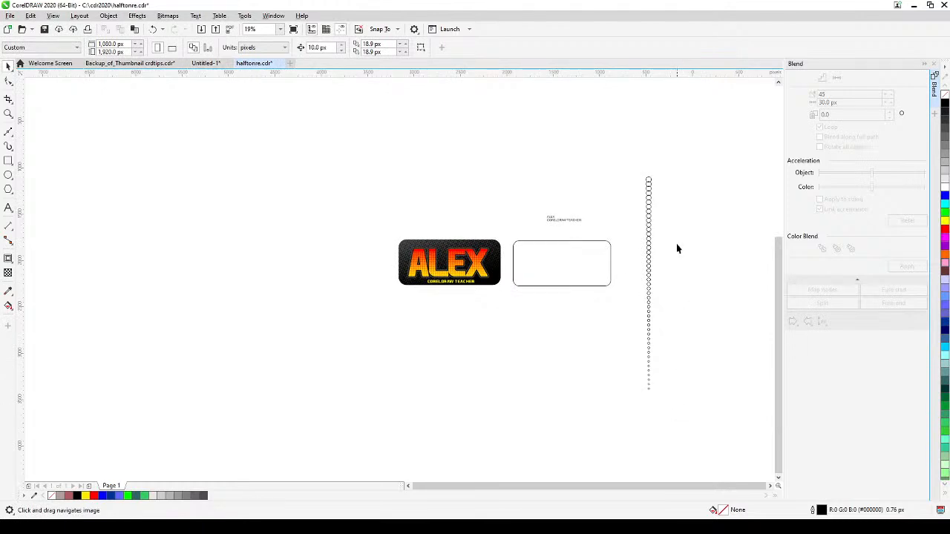
drag(642, 166, 690, 421)
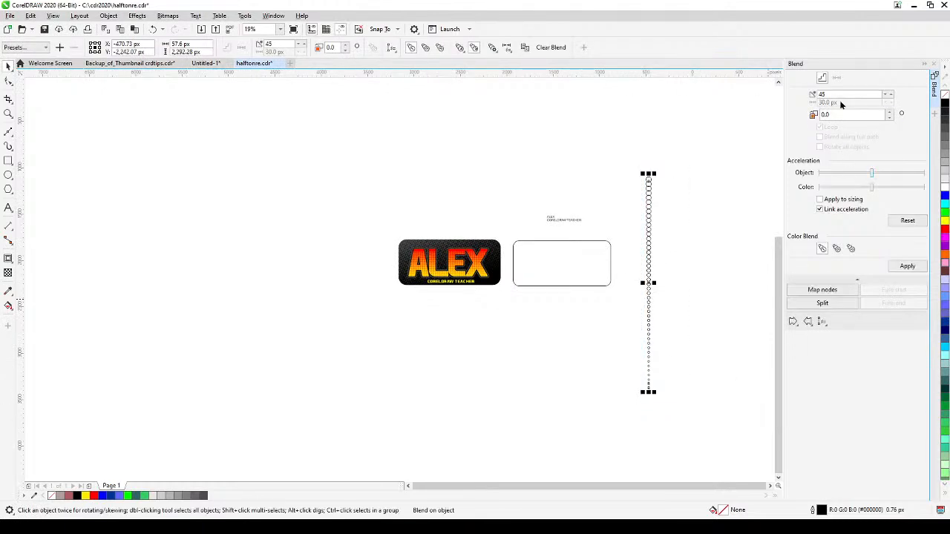
click(890, 95)
click(891, 95)
click(662, 172)
Fill the whole blended dot column with black and remove its outline
drag(643, 157, 683, 403)
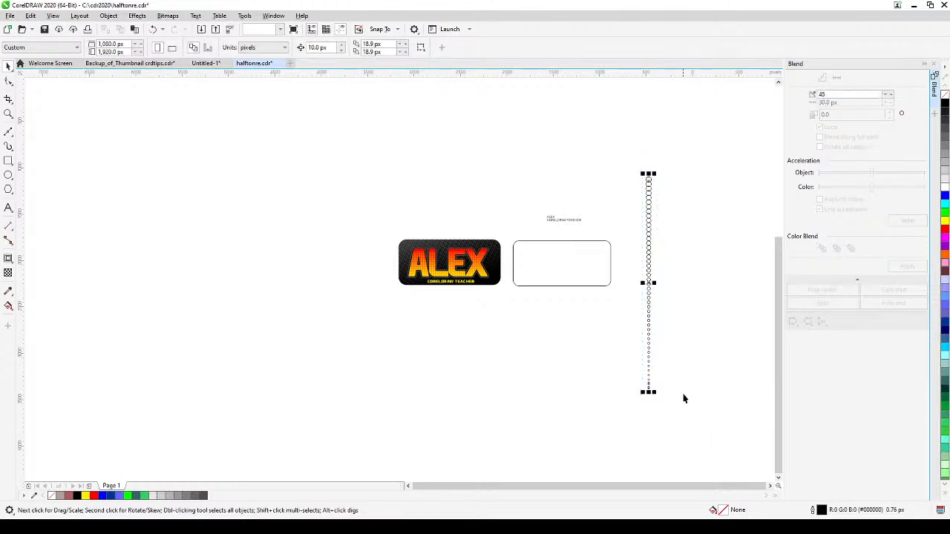
scroll(671, 304, up, 2)
drag(671, 304, 617, 318)
scroll(625, 308, down, 2)
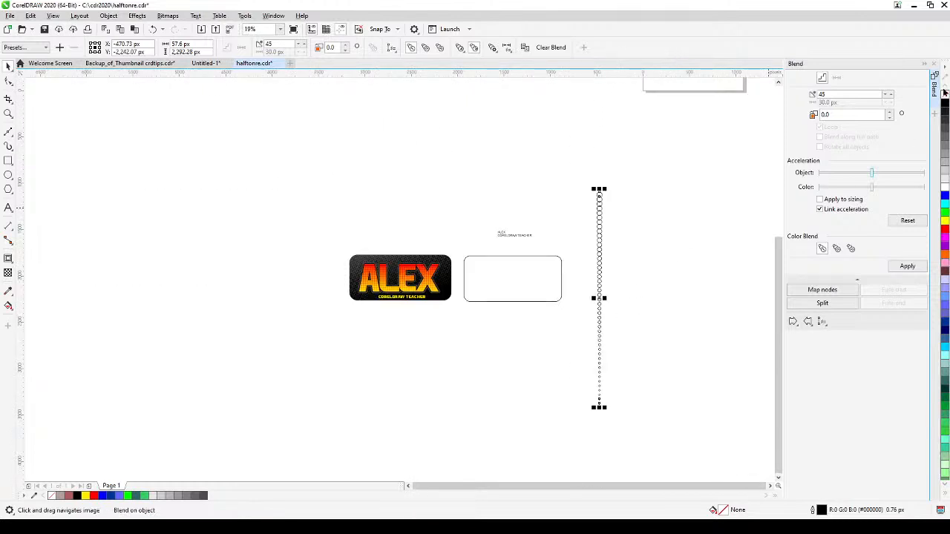
click(944, 99)
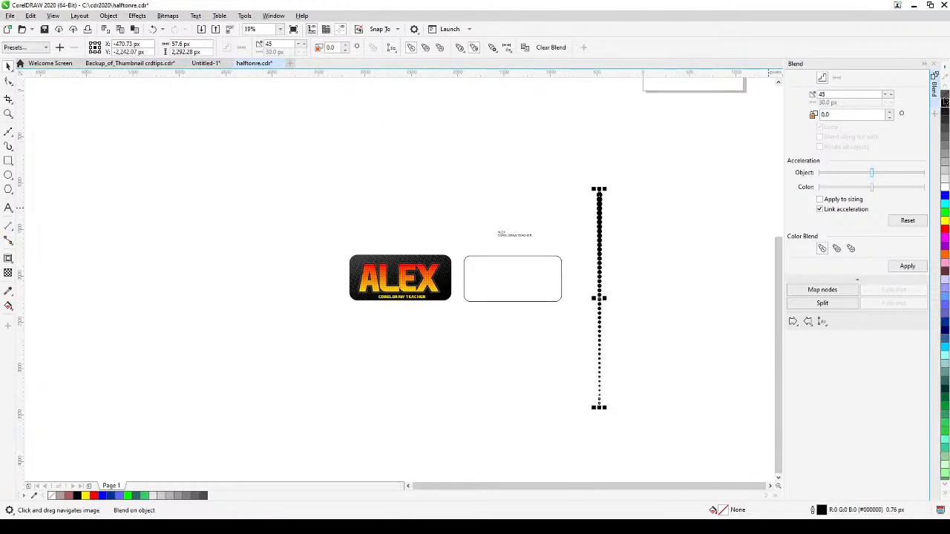
drag(676, 314, 613, 314)
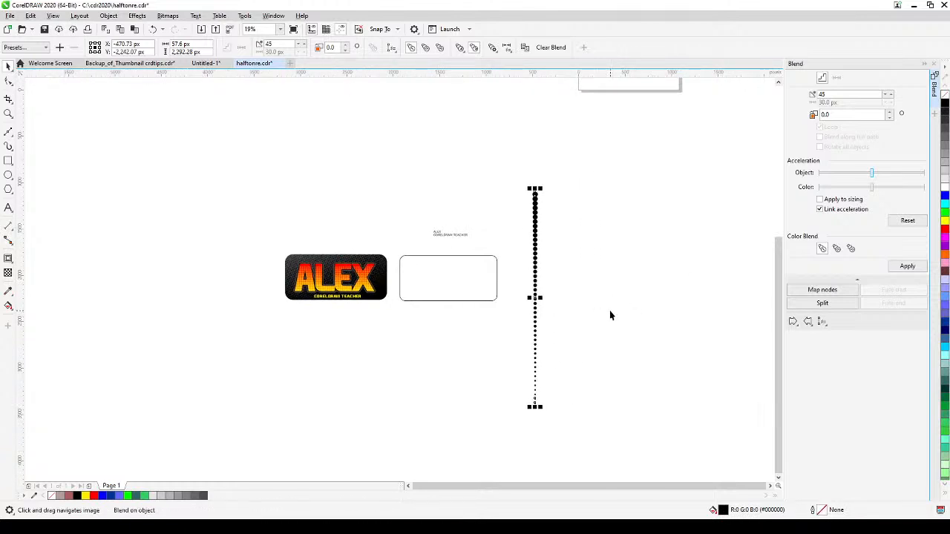
Duplicate the black dot column in place and shift the copy about 77 px to the right
scroll(609, 310, up, 2)
scroll(609, 311, down, 2)
drag(611, 317, 441, 318)
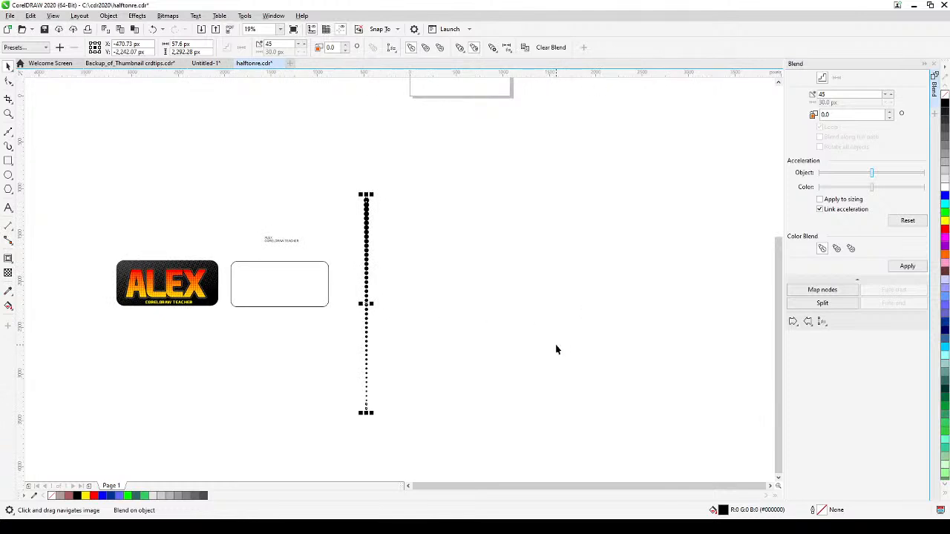
drag(341, 165, 409, 438)
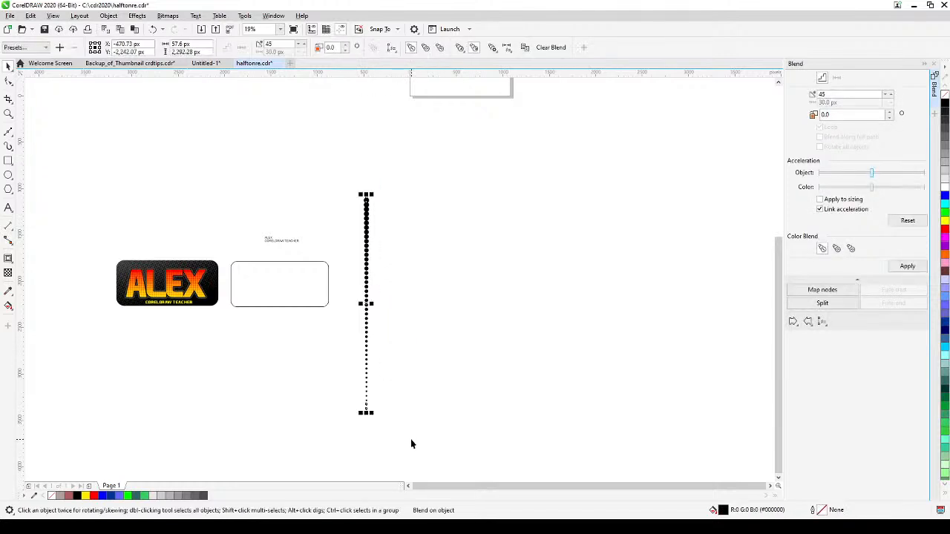
key(KP_Add)
drag(366, 303, 377, 304)
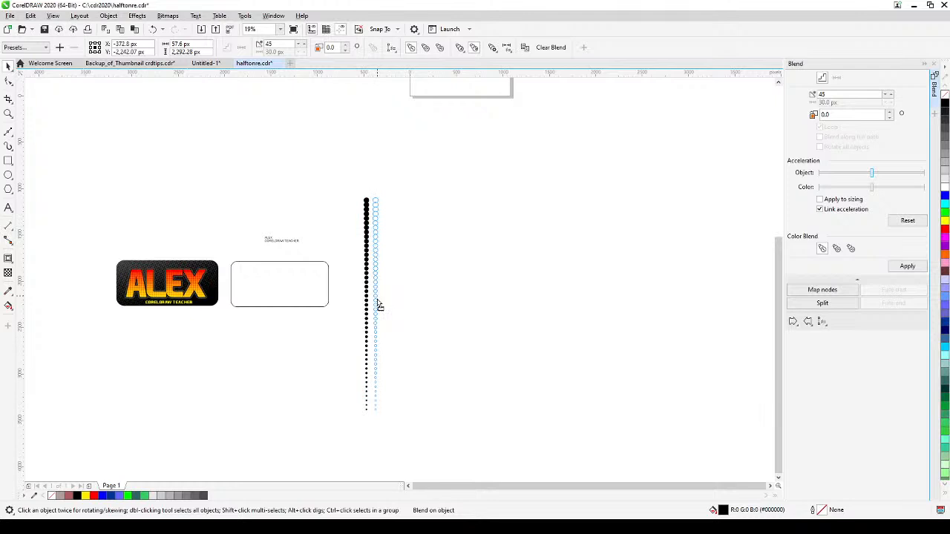
drag(378, 304, 376, 304)
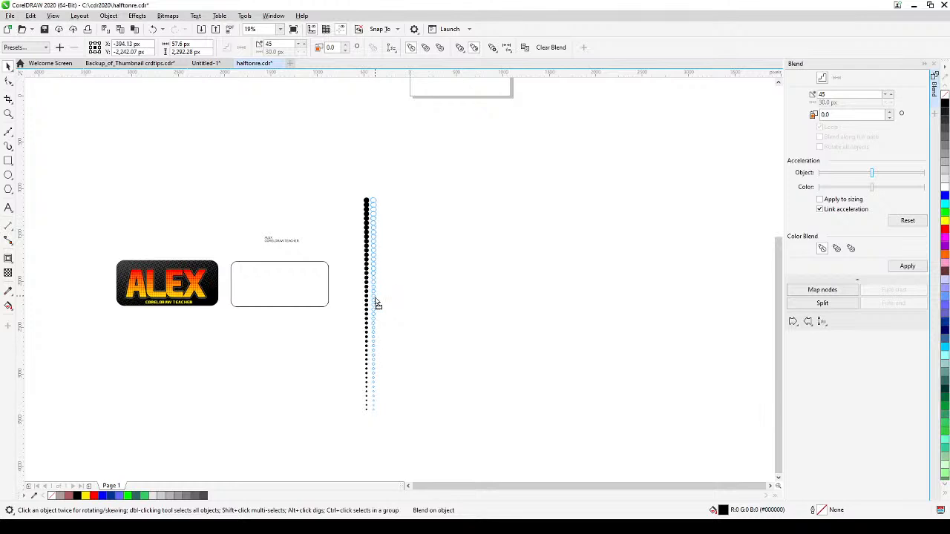
drag(376, 304, 377, 305)
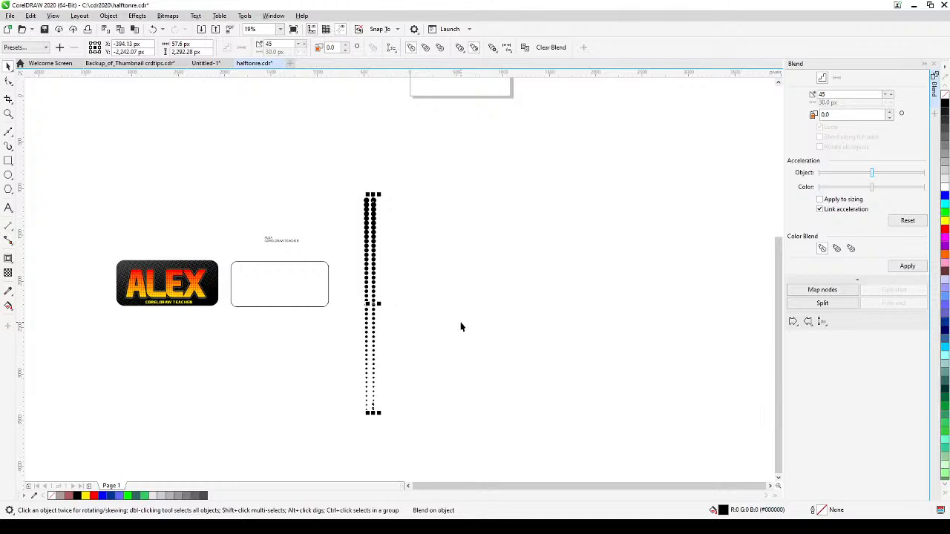
Repeat the offset duplication of the black dot column until the halftone grid is about 7,400 px wide, ending with nothing selected
key(ctrl+d)
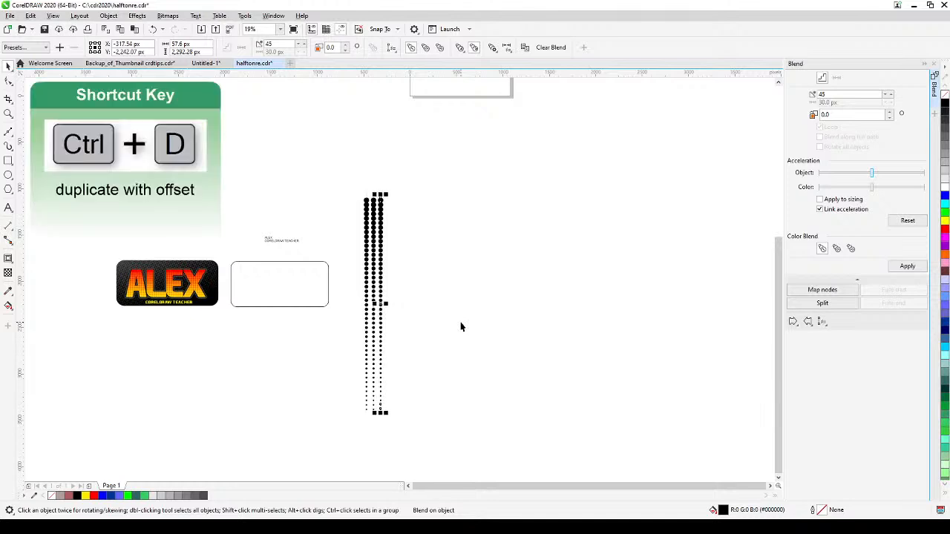
key(ctrl+d)
key(ctrl+d)
key(ctrl+d)
key(ctrl+d)
key(ctrl+d)
key(ctrl+d)
key(ctrl+d)
key(ctrl+d)
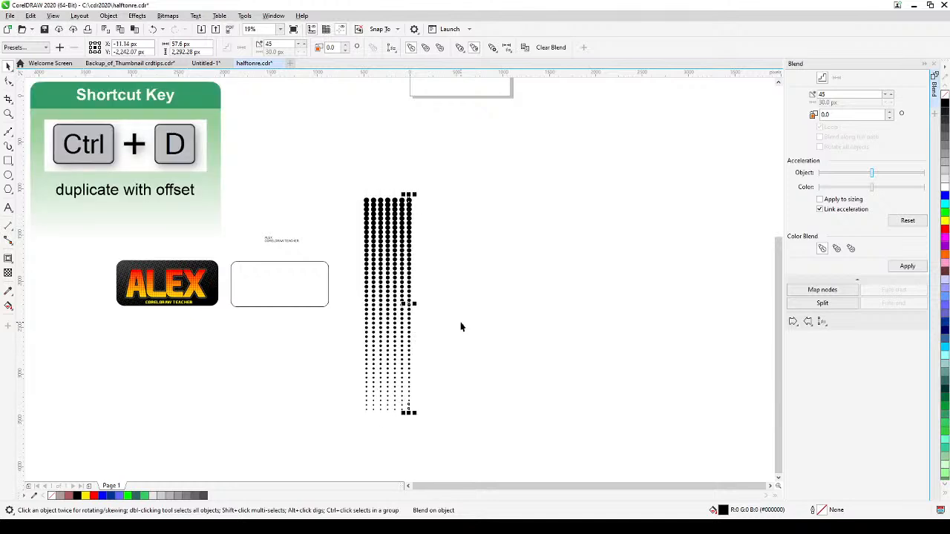
key(ctrl+d)
key(ctrl+d)
key(ctrl+d)
key(ctrl+d)
key(ctrl+d)
key(ctrl+d)
key(ctrl+d)
key(ctrl+d)
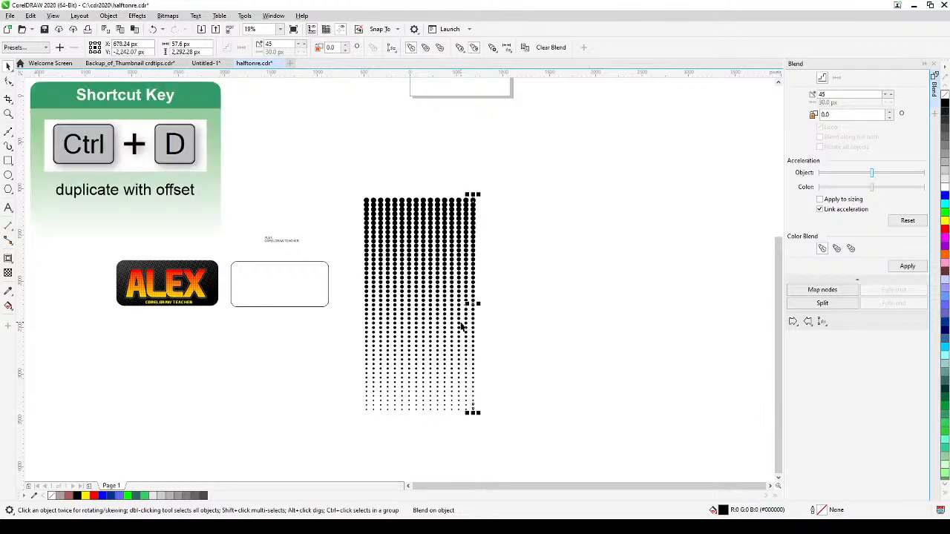
key(ctrl+d)
key(ctrl+d)
key(ctrl+d)
key(ctrl+d)
key(ctrl+d)
key(ctrl+d)
key(ctrl+d)
key(ctrl+d)
key(ctrl+d)
key(ctrl+d)
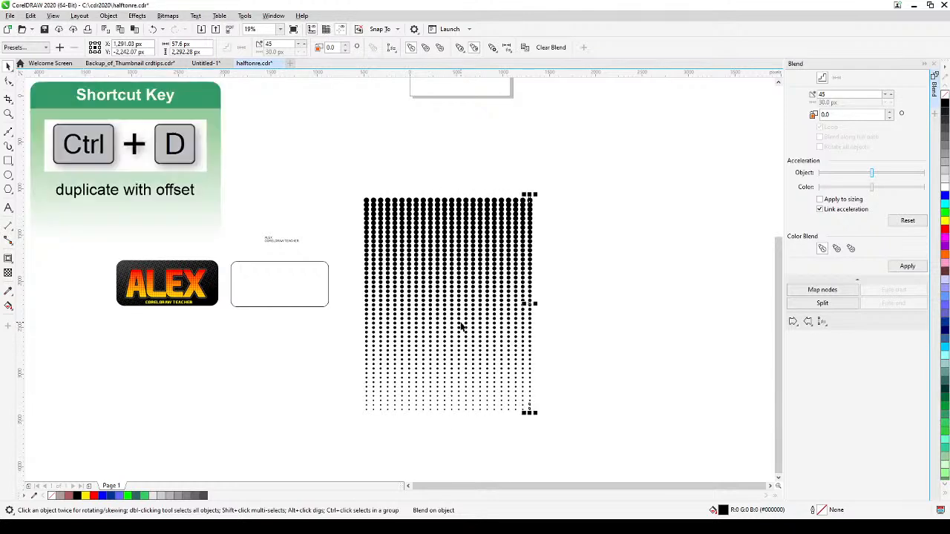
key(ctrl+d)
key(ctrl+d)
key(ctrl+d)
key(ctrl+d)
key(ctrl+d)
key(ctrl+d)
key(ctrl+d)
key(ctrl+d)
key(ctrl+d)
key(ctrl+d)
key(ctrl+d)
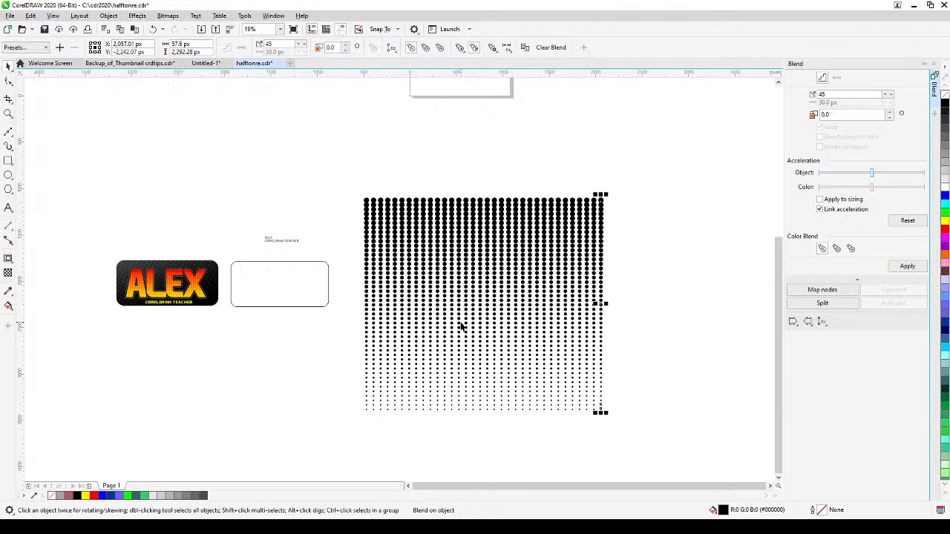
key(ctrl+d)
key(ctrl+d)
key(ctrl+d)
key(ctrl+d)
key(ctrl+d)
key(ctrl+d)
key(ctrl+d)
key(ctrl+d)
key(ctrl+d)
key(ctrl+d)
key(ctrl+d)
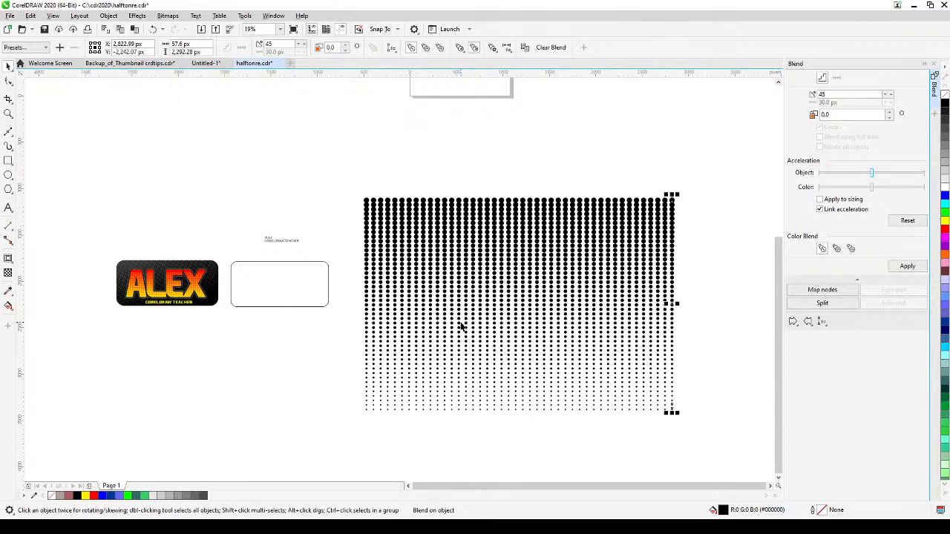
key(ctrl+d)
key(ctrl+d)
key(ctrl+d)
key(ctrl+d)
key(ctrl+d)
key(ctrl+d)
key(ctrl+d)
key(ctrl+d)
key(ctrl+d)
key(ctrl+d)
key(ctrl+d)
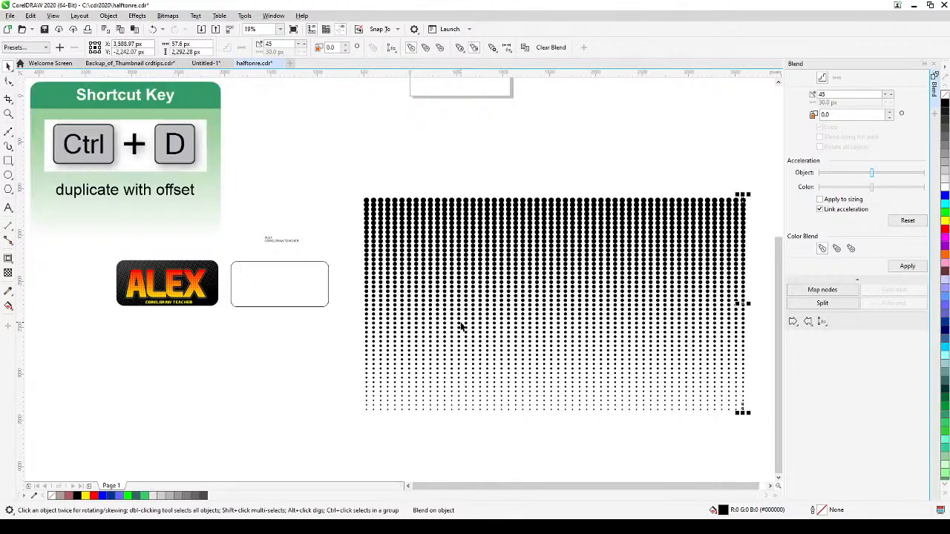
key(ctrl+d)
key(ctrl+d)
key(ctrl+d)
key(ctrl+d)
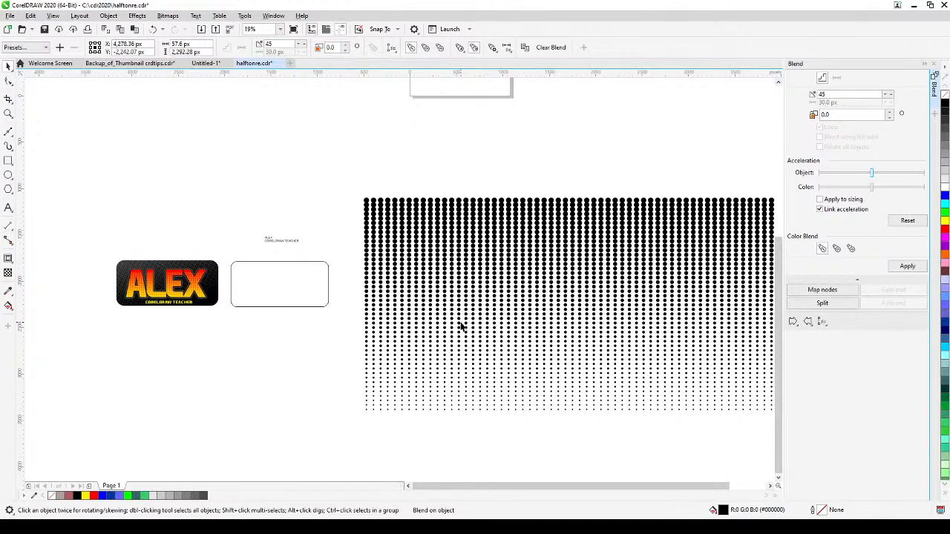
key(ctrl+d)
key(ctrl+d)
key(ctrl+d)
key(ctrl+d)
key(ctrl+d)
key(ctrl+d)
key(ctrl+d)
key(ctrl+d)
key(ctrl+d)
key(ctrl+d)
key(ctrl+d)
key(ctrl+d)
key(ctrl+d)
key(ctrl+d)
key(ctrl+d)
key(ctrl+d)
key(ctrl+d)
key(ctrl+d)
key(ctrl+d)
key(ctrl+d)
key(ctrl+d)
key(ctrl+d)
key(ctrl+d)
key(ctrl+d)
key(ctrl+d)
key(ctrl+d)
key(ctrl+d)
key(ctrl+d)
key(ctrl+d)
key(ctrl+d)
key(ctrl+d)
key(ctrl+d)
key(ctrl+d)
key(ctrl+d)
key(ctrl+d)
key(ctrl+d)
key(ctrl+d)
key(ctrl+d)
key(ctrl+d)
key(ctrl+d)
key(ctrl+d)
key(ctrl+d)
key(ctrl+d)
key(ctrl+d)
key(ctrl+d)
key(ctrl+d)
key(ctrl+d)
key(ctrl+d)
key(ctrl+d)
key(ctrl+d)
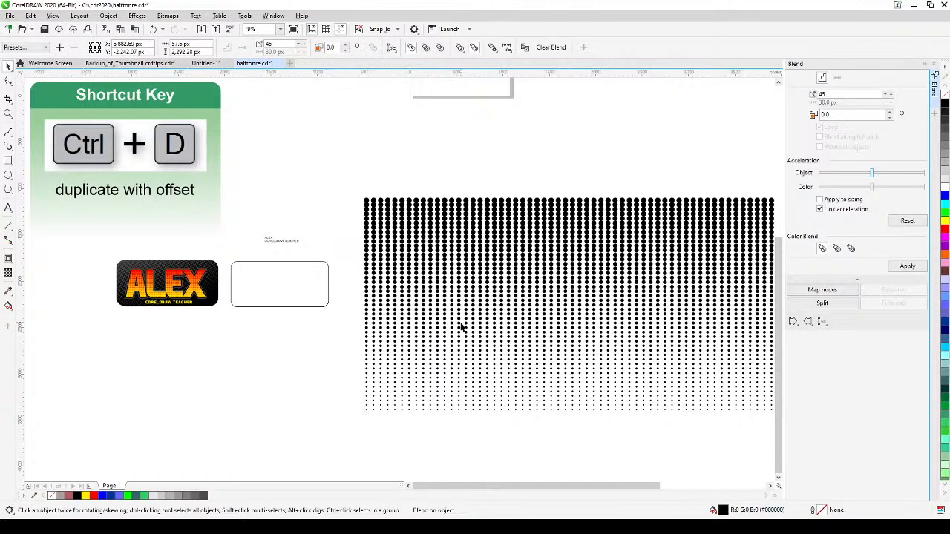
drag(613, 495, 698, 509)
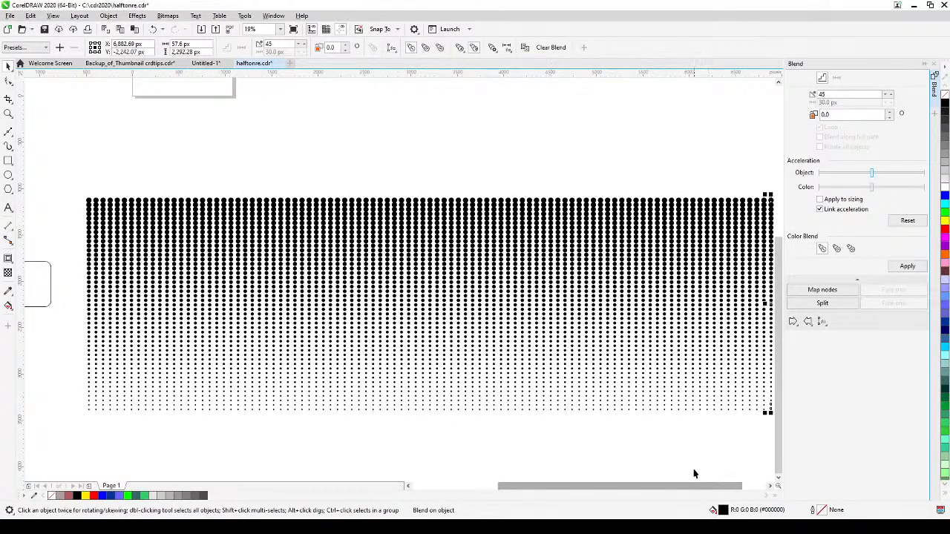
scroll(691, 470, down, 2)
drag(690, 473, 647, 442)
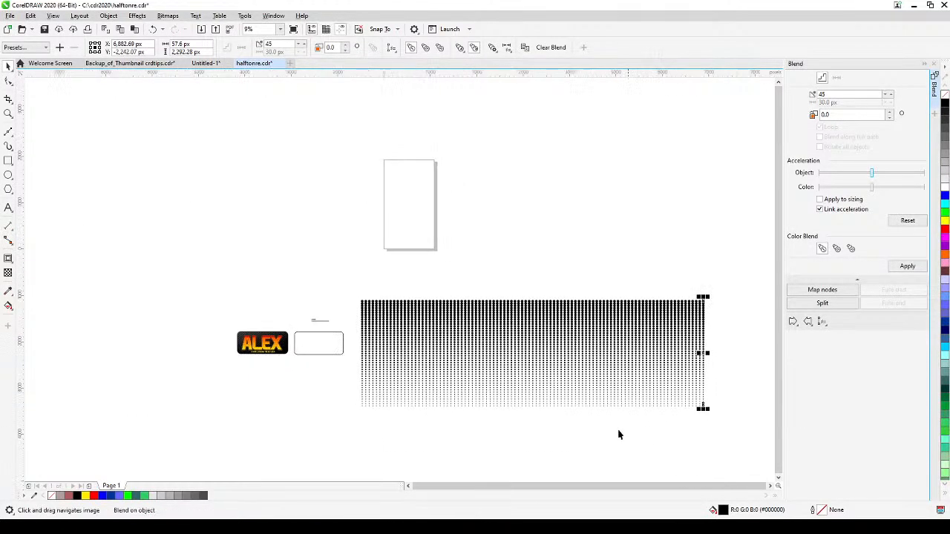
click(624, 284)
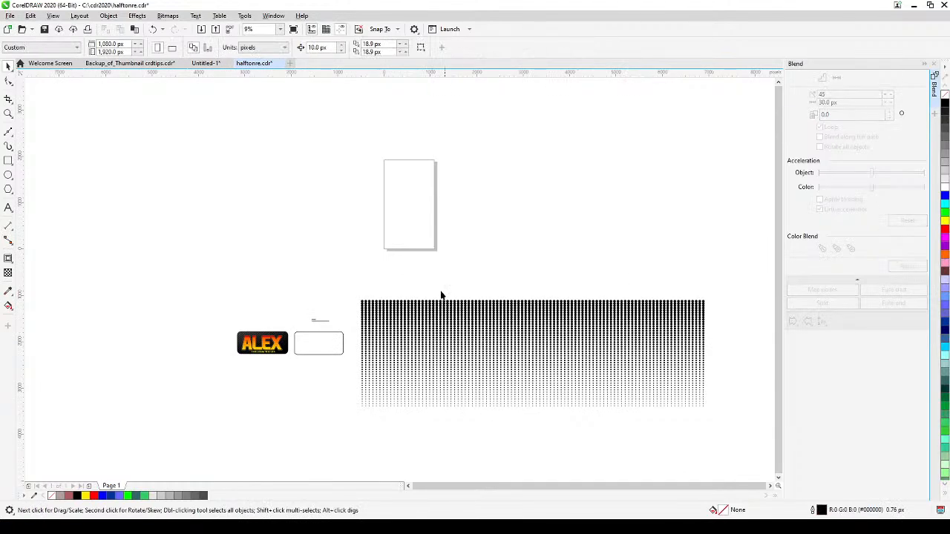
Select all the black dot columns and combine them into one group
drag(356, 276, 706, 434)
key(shift+F2)
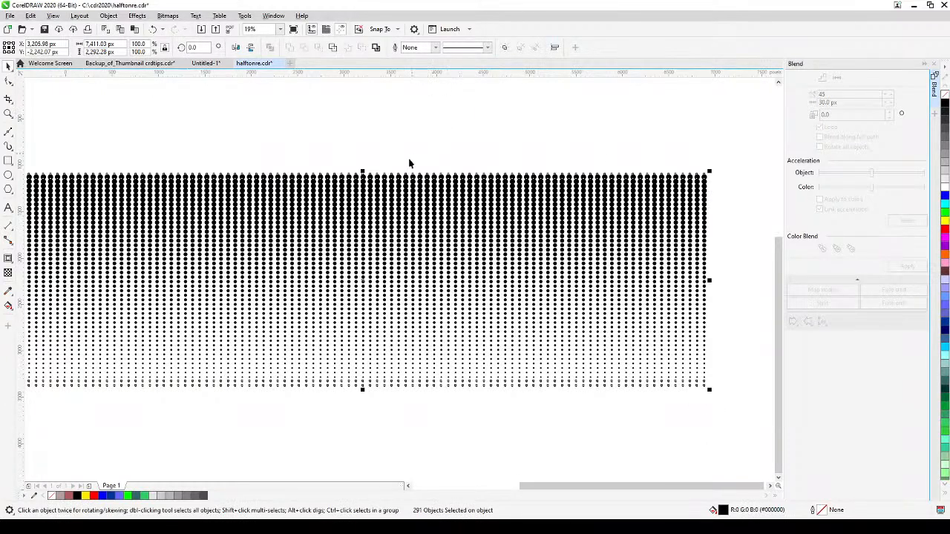
click(502, 53)
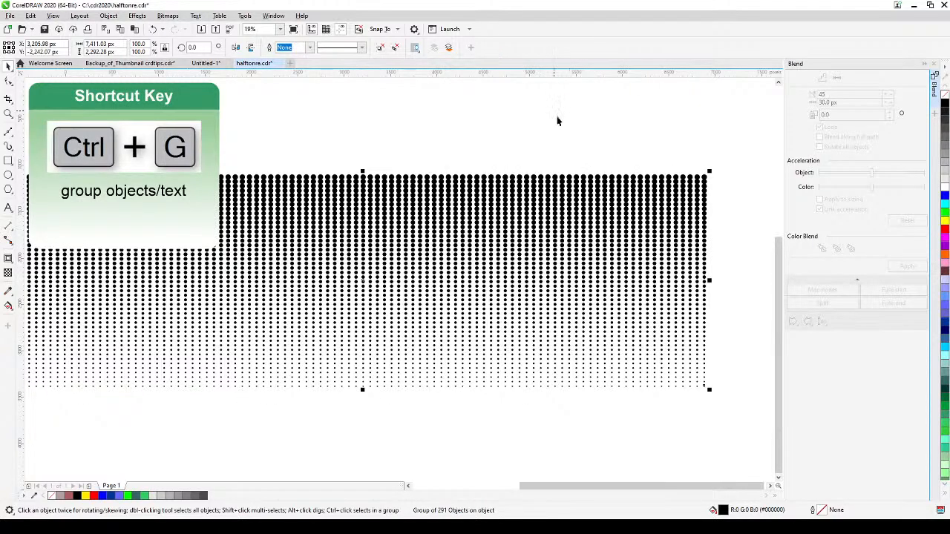
Scale the grouped halftone grid down proportionally to roughly a third and place it just beside the rounded rectangle's right edge
drag(528, 250, 562, 250)
scroll(462, 269, down, 4)
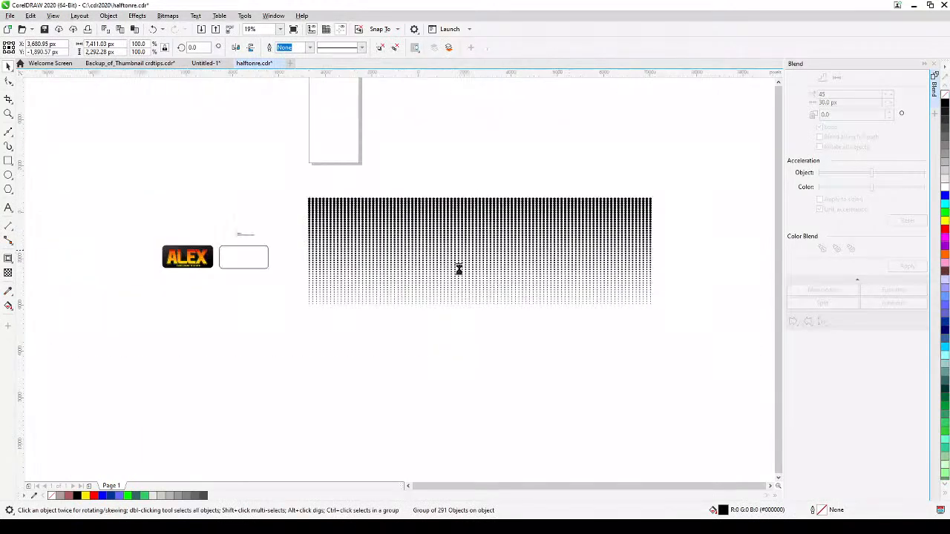
drag(547, 302, 557, 309)
drag(685, 260, 485, 344)
scroll(487, 303, up, 1)
scroll(487, 304, up, 2)
click(424, 383)
drag(434, 380, 538, 400)
Break the two-line "ALEX / CORELDRAW TEACHER" text apart into separate text lines and deselect them
click(480, 220)
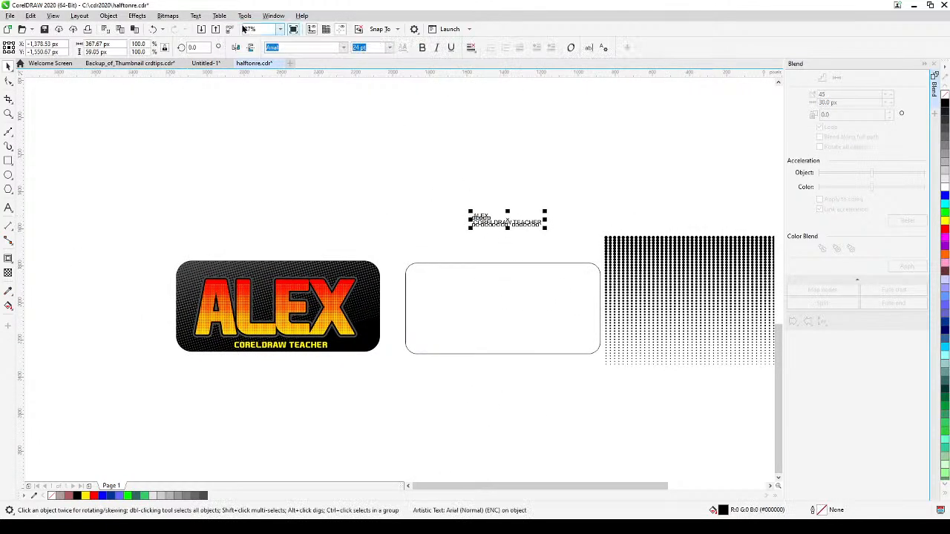
drag(486, 223, 407, 213)
scroll(483, 259, up, 2)
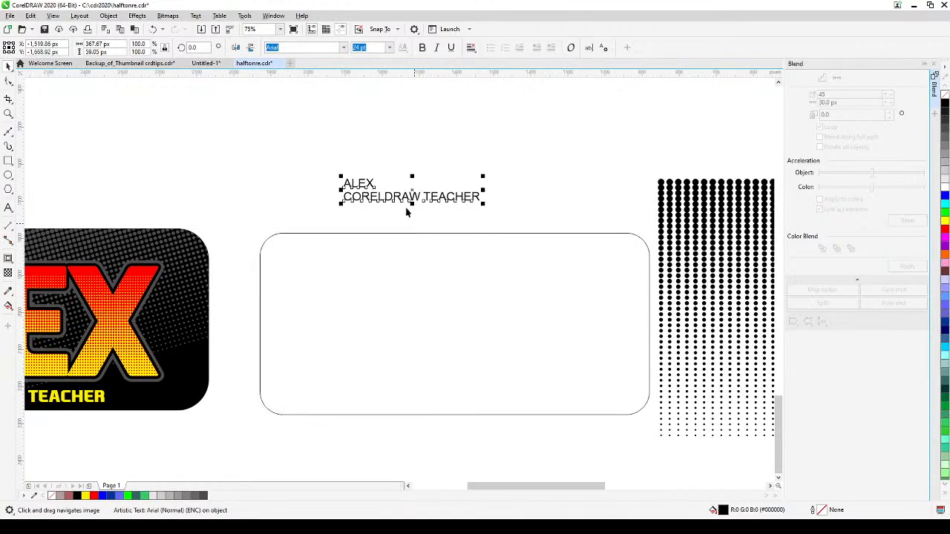
click(109, 15)
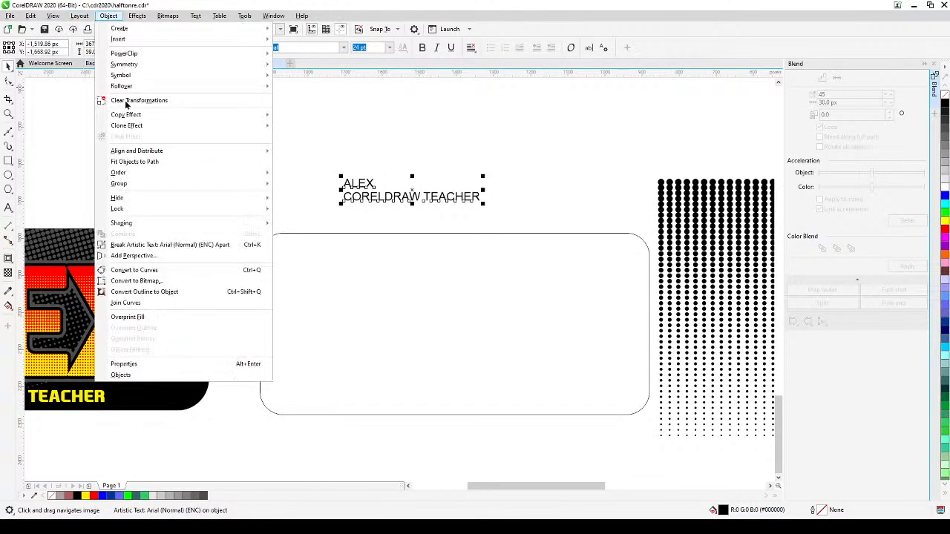
click(169, 246)
click(375, 170)
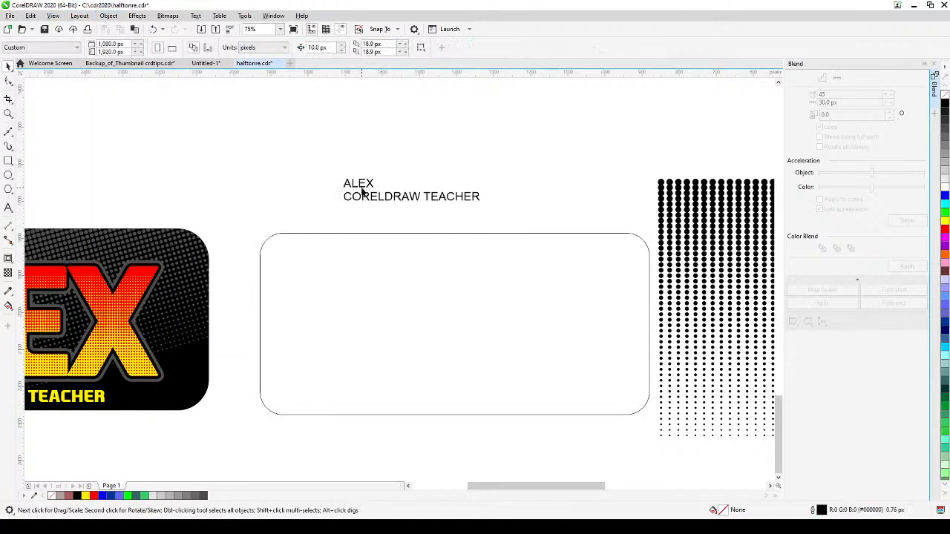
Move the ALEX line inside the rounded rectangle and set its font to EA Sports Covers SC
drag(362, 188, 394, 225)
drag(368, 183, 424, 279)
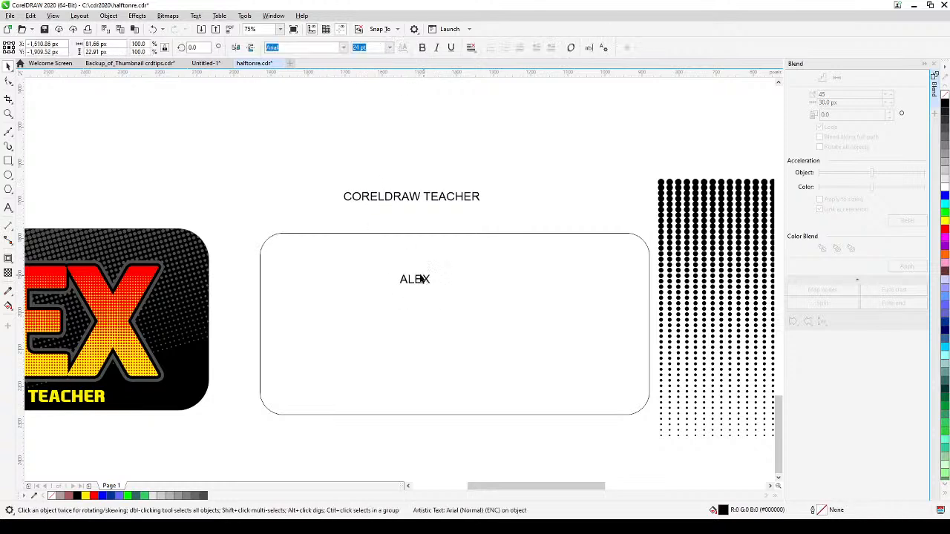
click(343, 47)
click(315, 79)
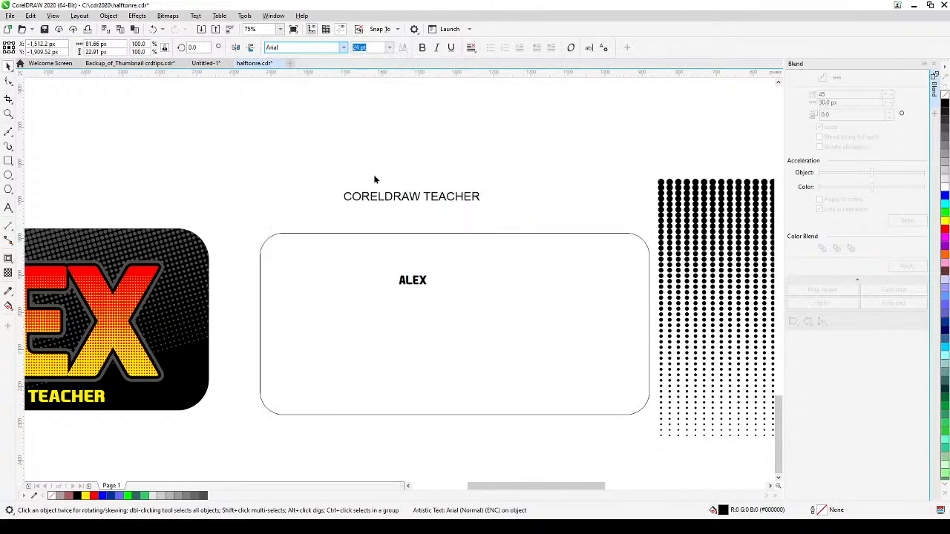
Enlarge the ALEX text proportionally to about 300 pt, about 919 px wide, and position it within the rounded rectangle
drag(430, 286, 632, 420)
drag(560, 427, 668, 399)
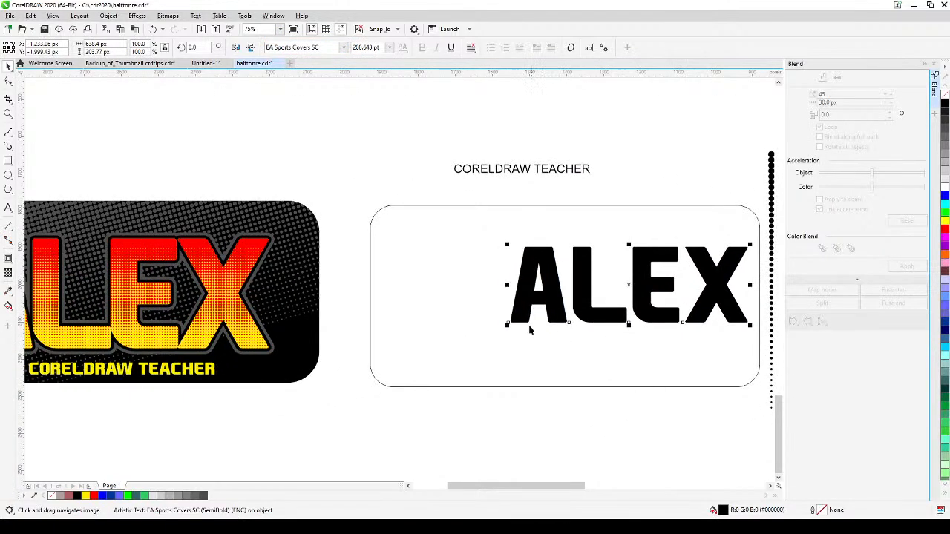
drag(510, 332, 401, 371)
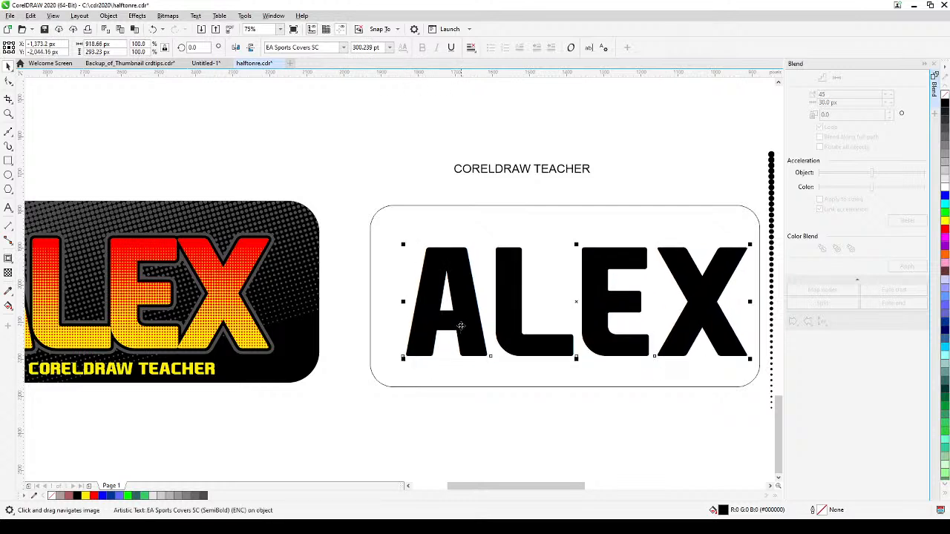
drag(452, 327, 448, 321)
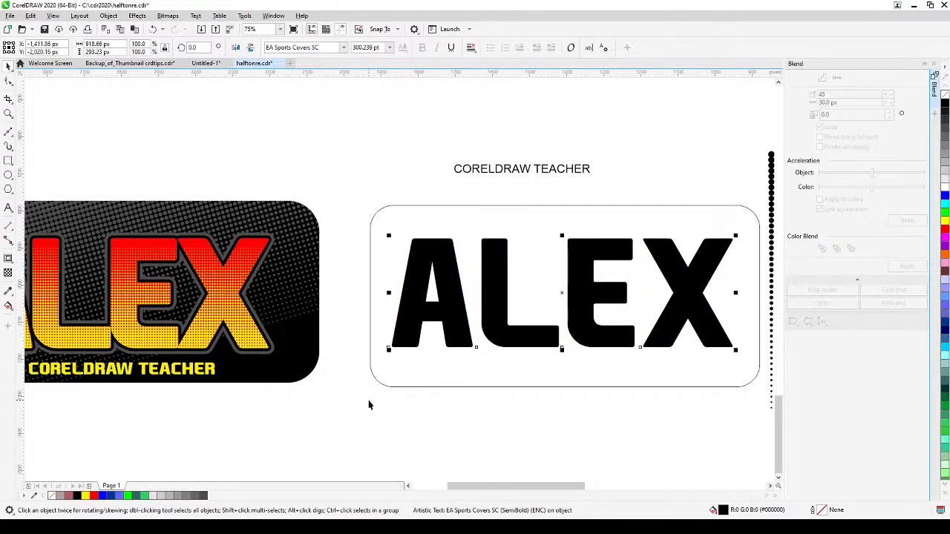
drag(369, 405, 398, 393)
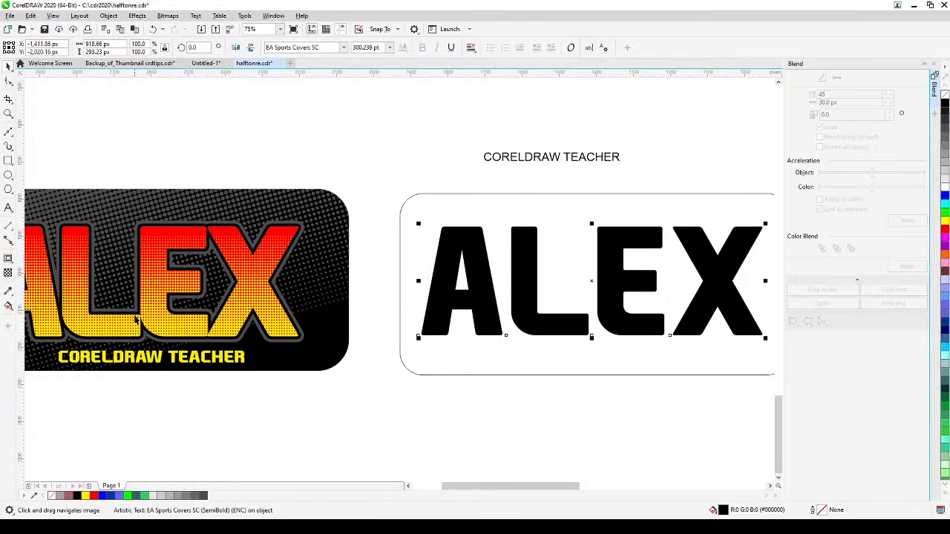
drag(426, 374, 412, 363)
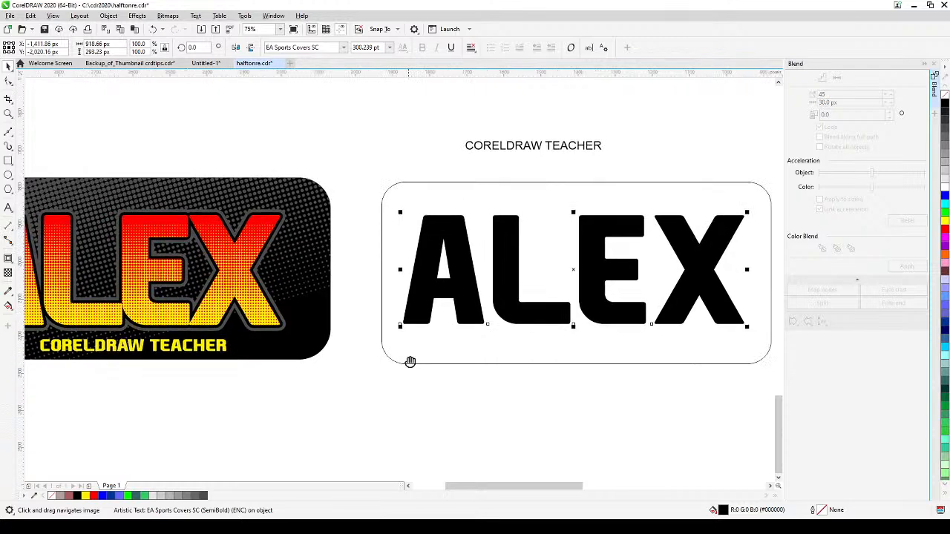
Close the Blend docker and tighten the ALEX letter spacing with the Shape tool until the letters touch, about 839 px wide overall
click(934, 64)
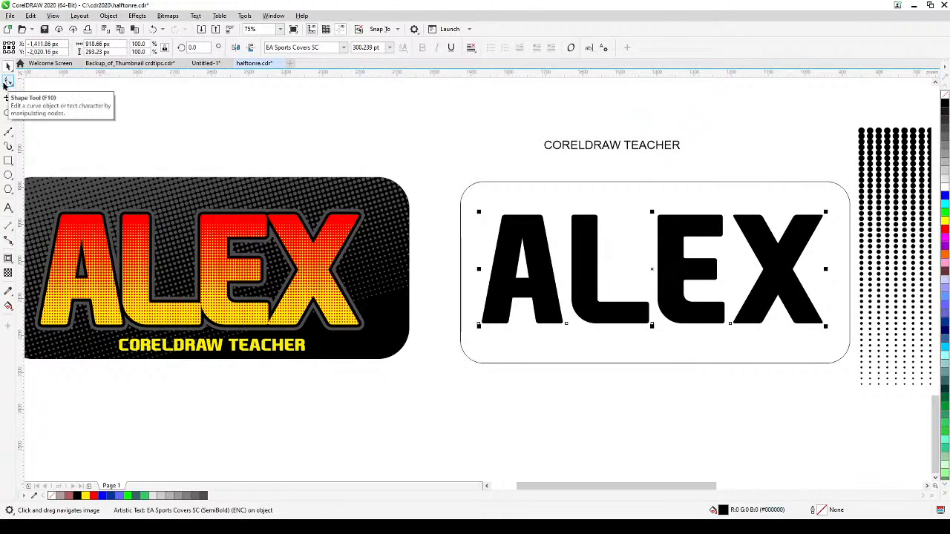
click(6, 83)
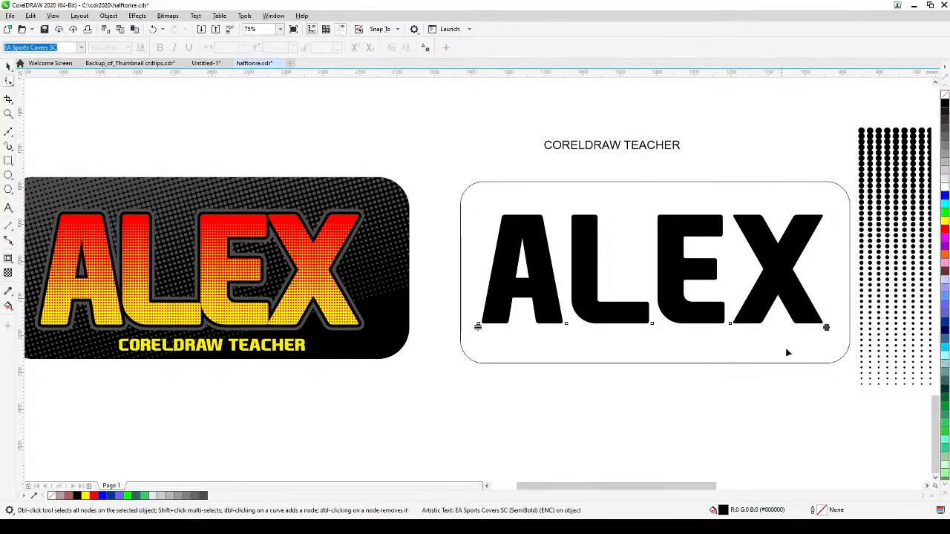
drag(827, 328, 793, 334)
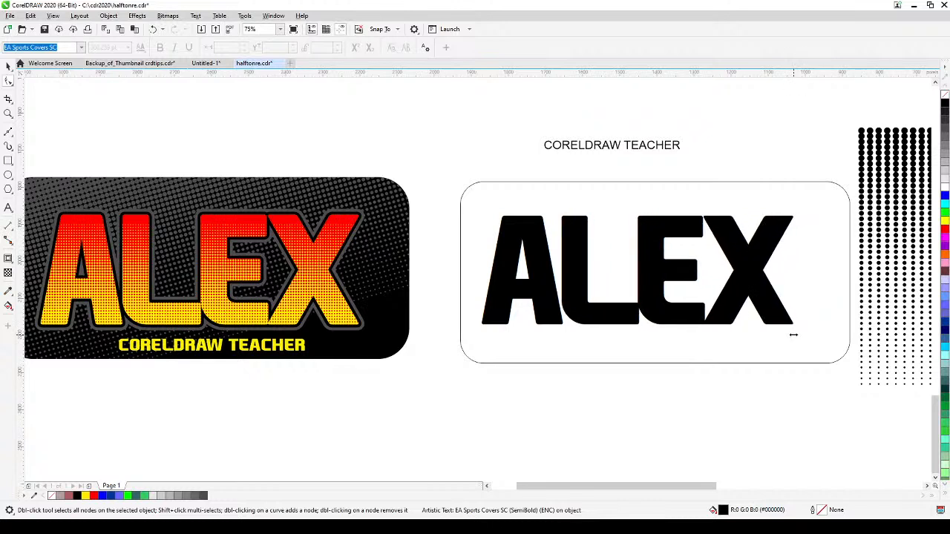
drag(793, 334, 794, 335)
click(8, 65)
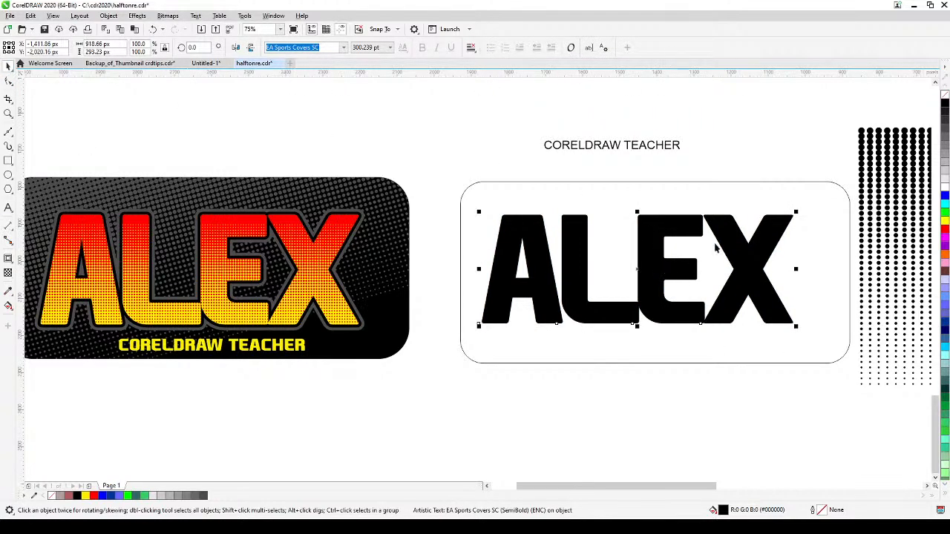
Centre the ALEX text horizontally in the rounded rectangle by aligning their centres vertically, with the rectangle as the reference
click(774, 152)
click(654, 236)
ctrl+click(699, 190)
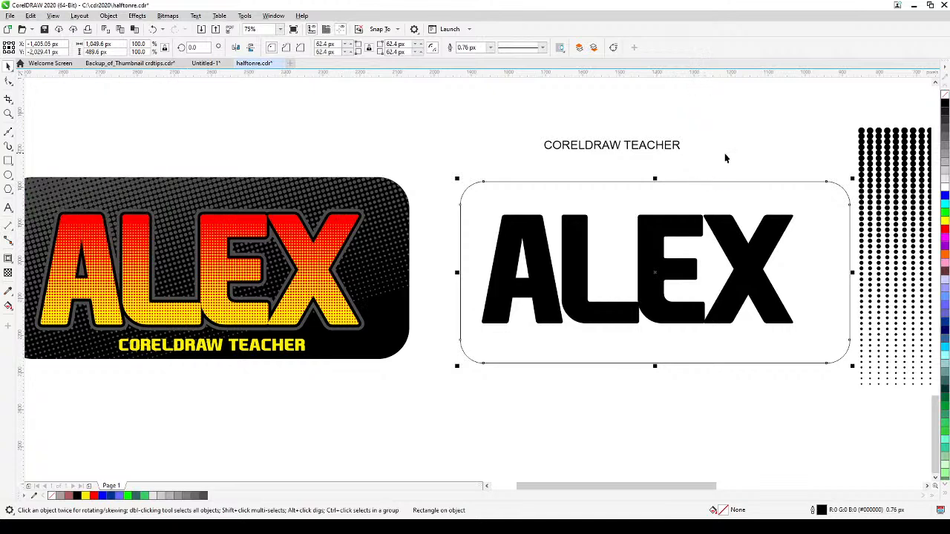
click(716, 155)
click(687, 217)
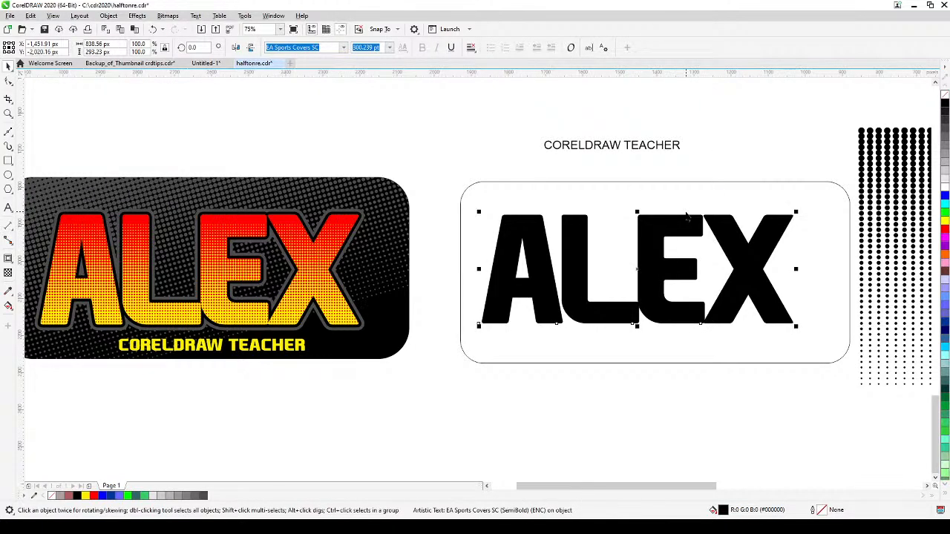
key(shift)
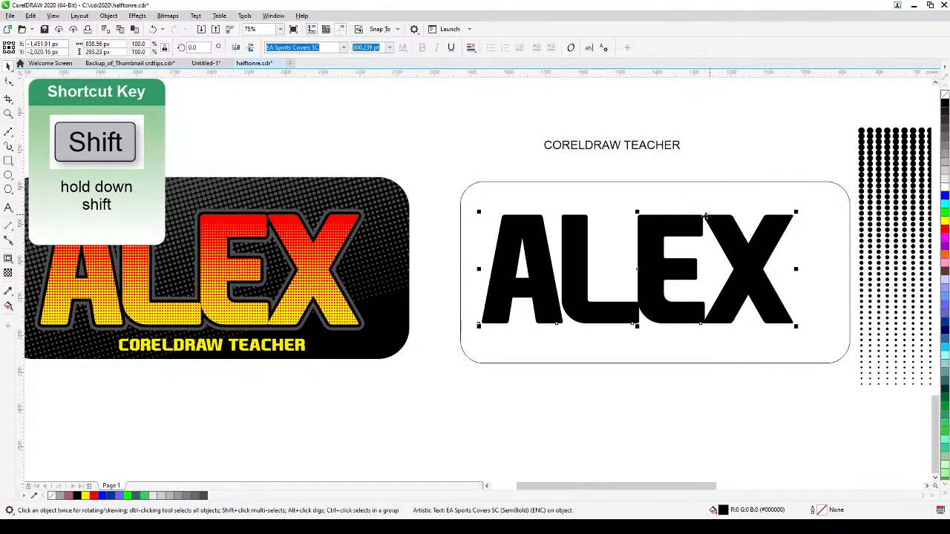
shift+click(705, 185)
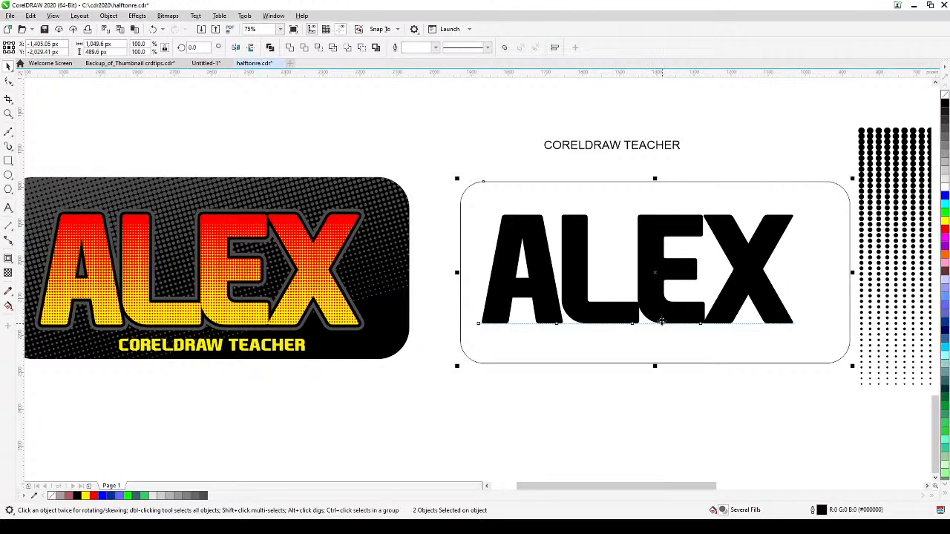
key(c)
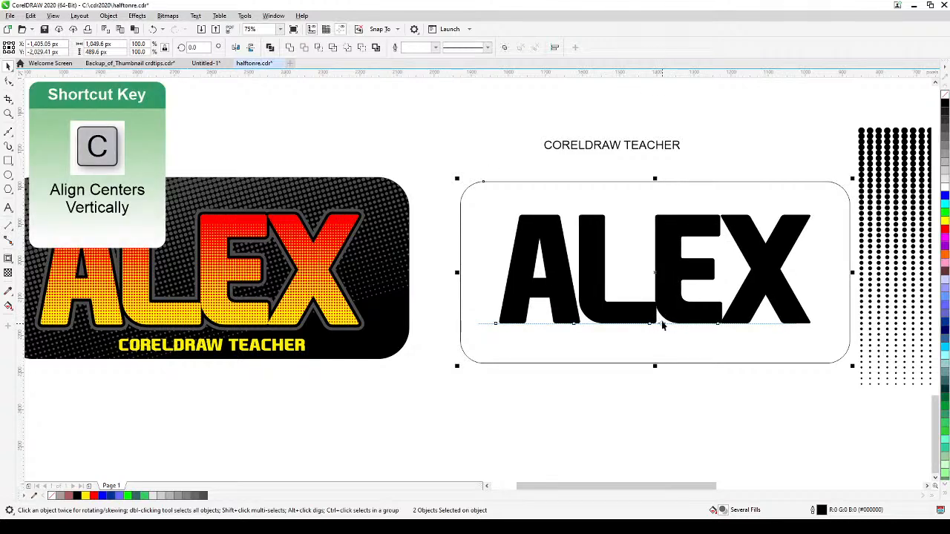
Compare the lettering outlines on the finished reference badge with the plain ALEX text in the rounded rectangle
click(671, 405)
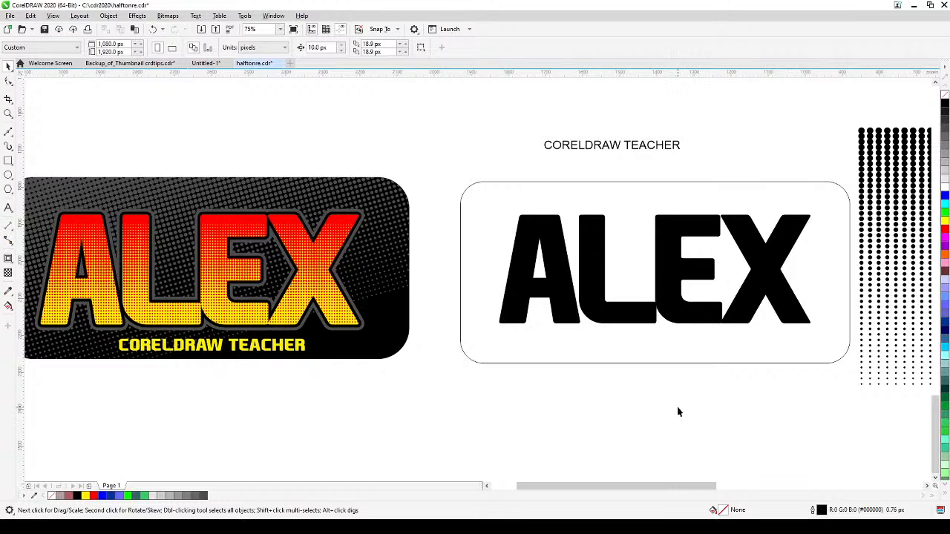
drag(678, 420, 602, 419)
scroll(595, 427, down, 1)
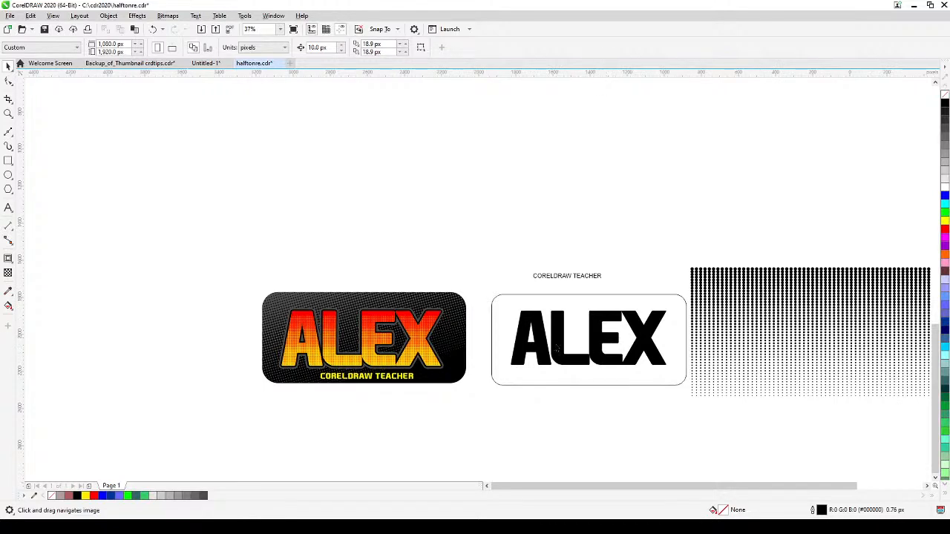
scroll(553, 345, up, 1)
scroll(541, 344, up, 1)
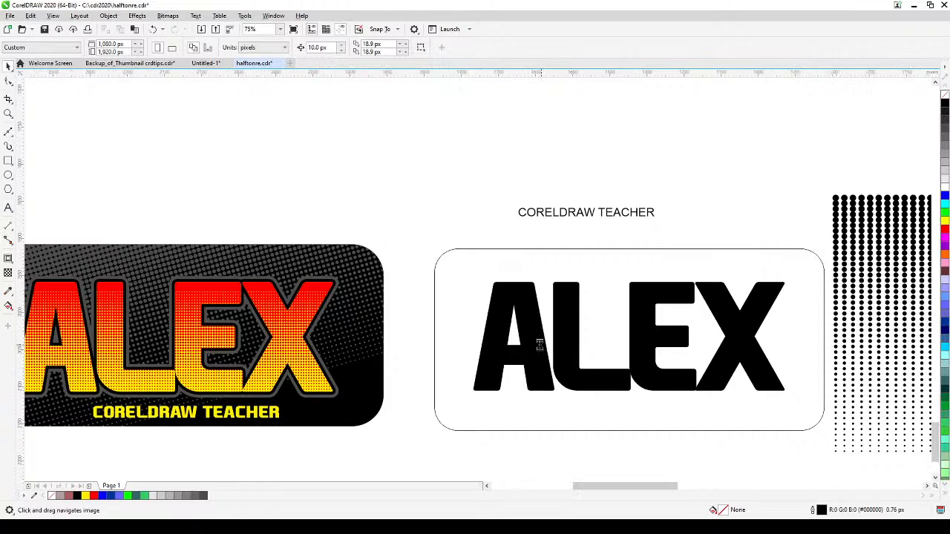
drag(178, 321, 354, 313)
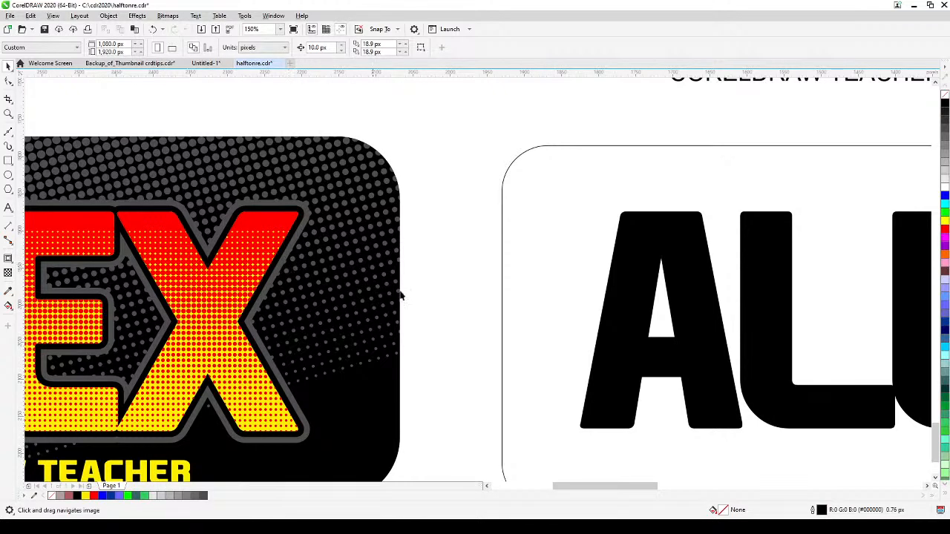
scroll(452, 295, down, 1)
drag(613, 301, 487, 303)
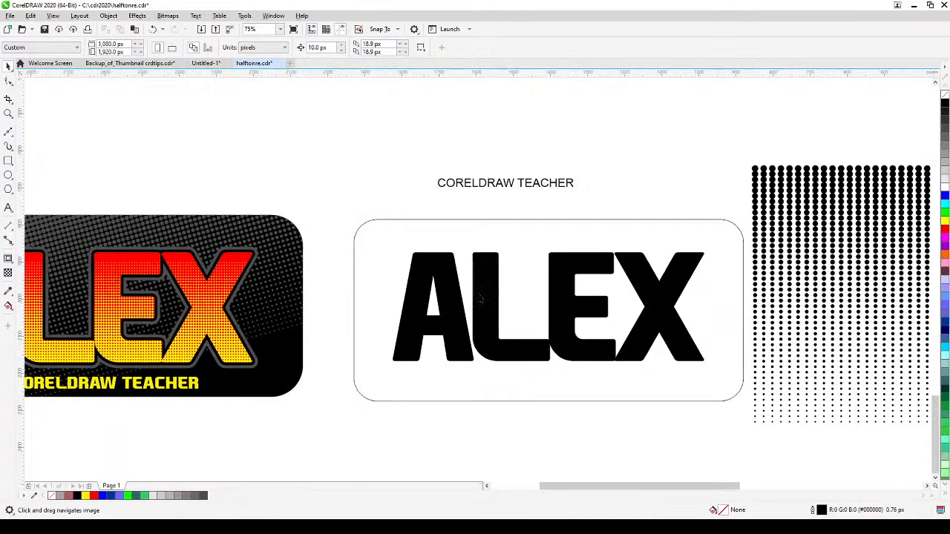
Apply an outside contour to the ALEX text in the rounded rectangle with the Contour tool
click(442, 291)
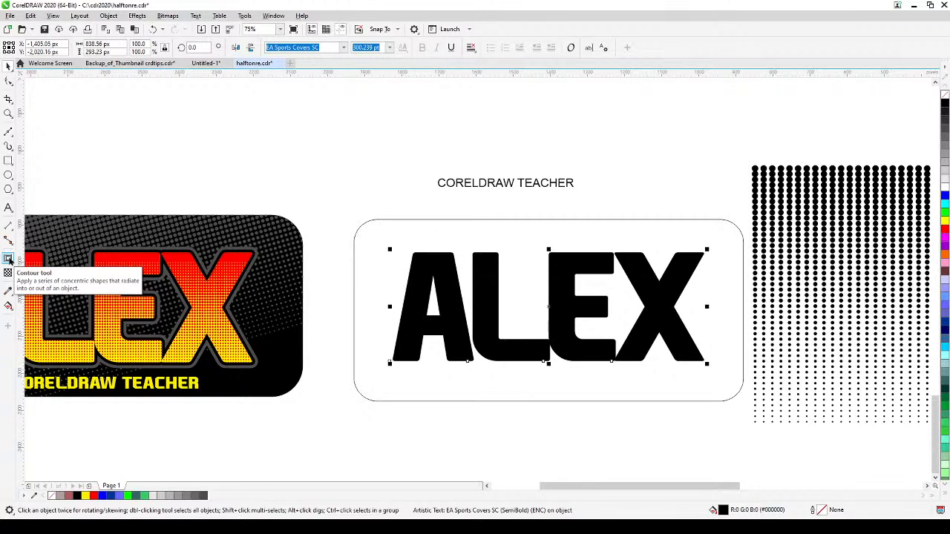
click(9, 260)
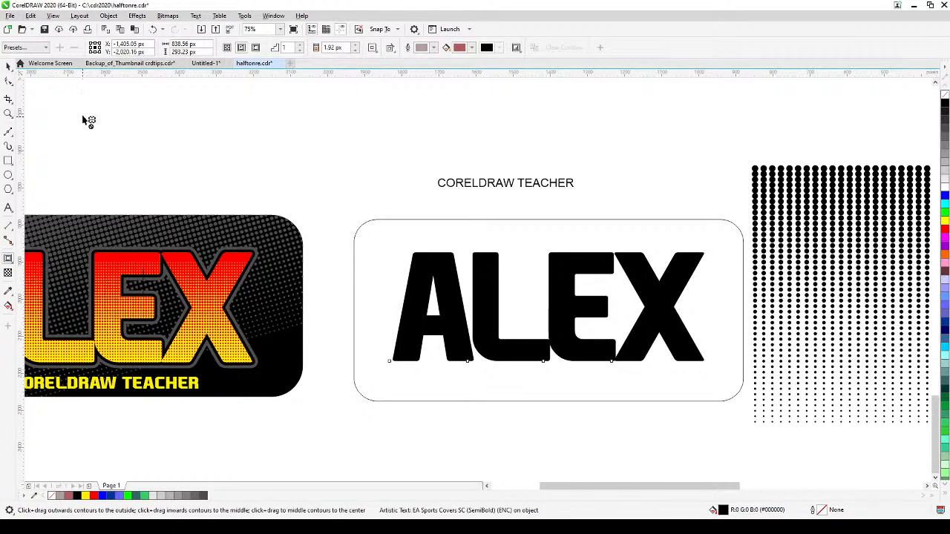
click(256, 48)
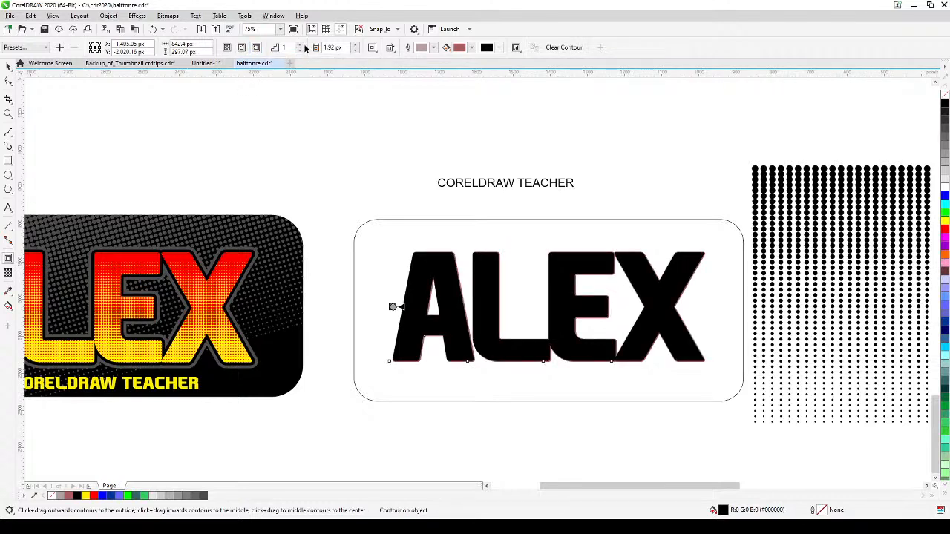
Set the number of contour steps around the ALEX text to 2, matching the reference badge's double outline
scroll(265, 250, up, 4)
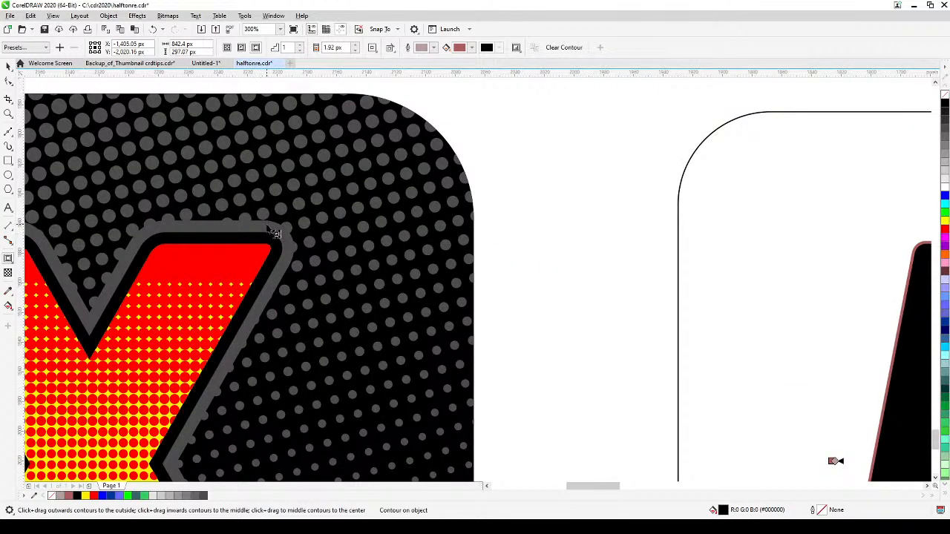
scroll(274, 233, down, 2)
drag(369, 218, 135, 206)
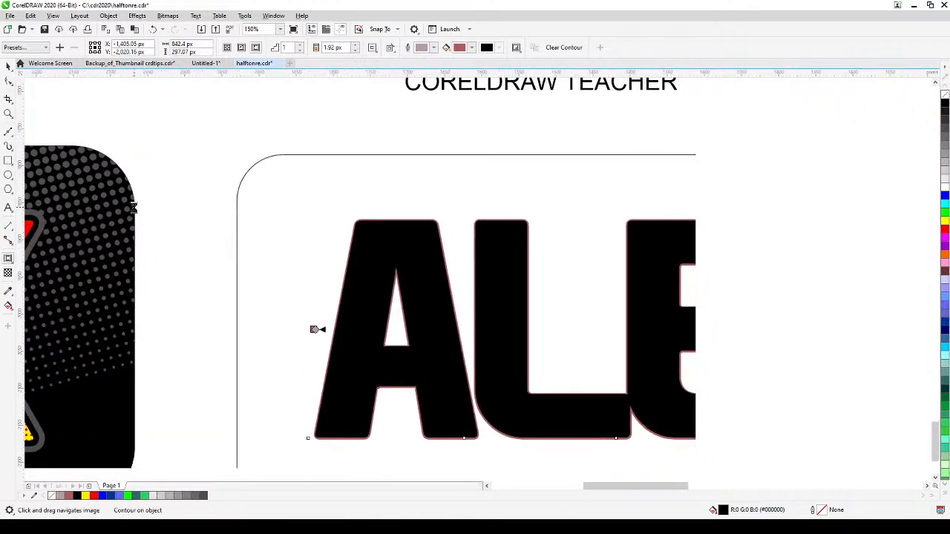
drag(443, 241, 424, 244)
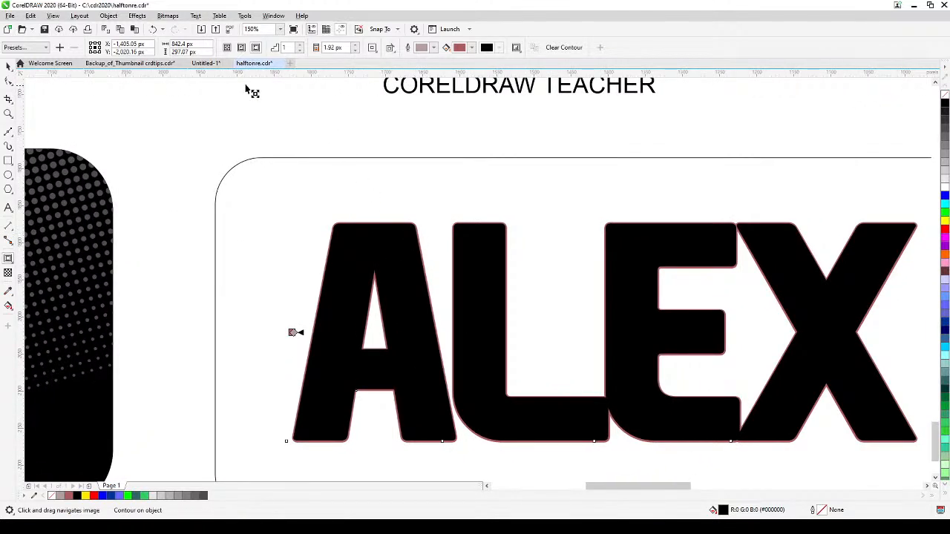
click(300, 44)
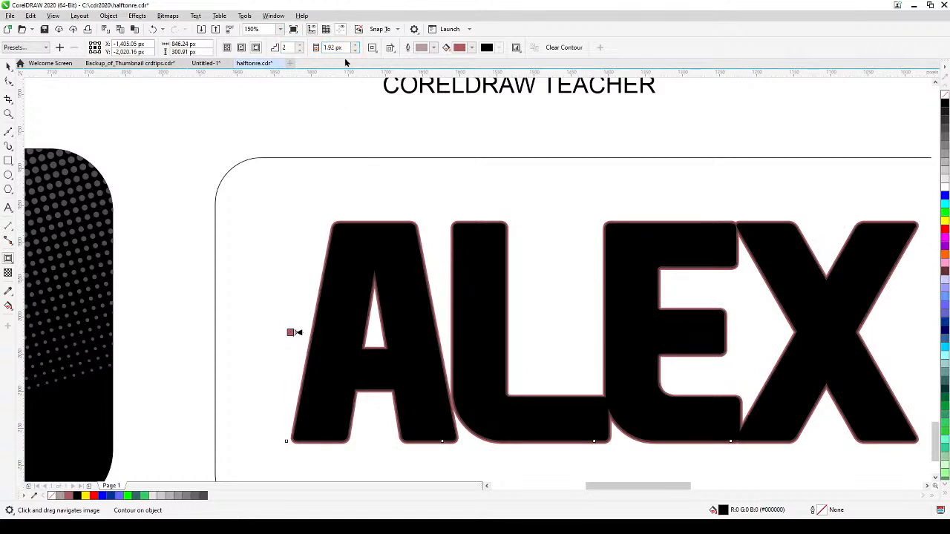
Set the contour offset of the ALEX text to 7.92 px and check its thickness against the reference badge
scroll(372, 152, up, 2)
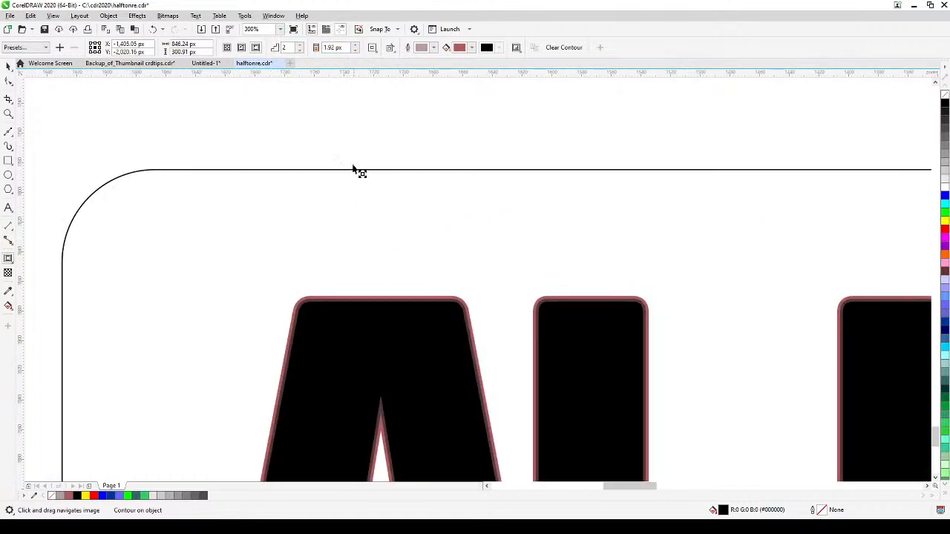
click(355, 45)
click(355, 46)
click(355, 47)
click(354, 46)
click(355, 46)
click(355, 46)
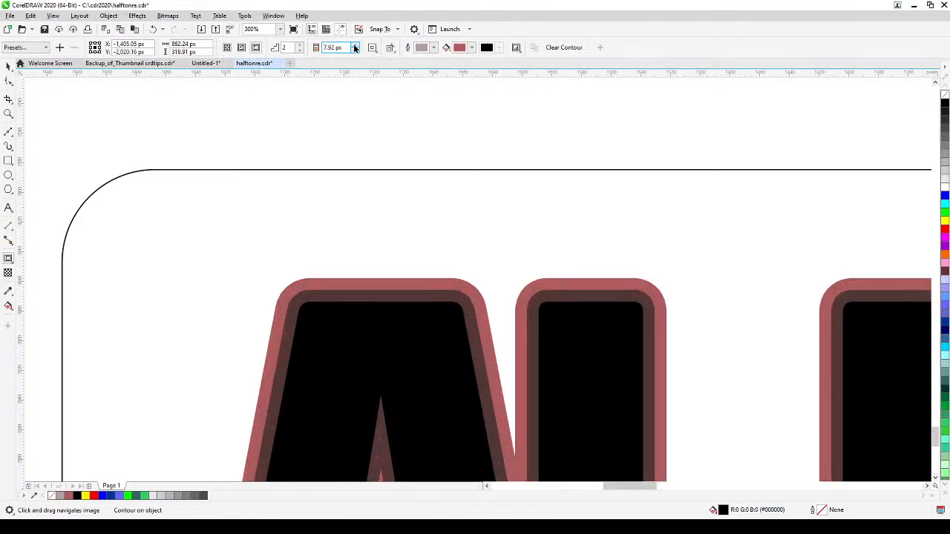
scroll(333, 186, down, 2)
scroll(304, 240, down, 4)
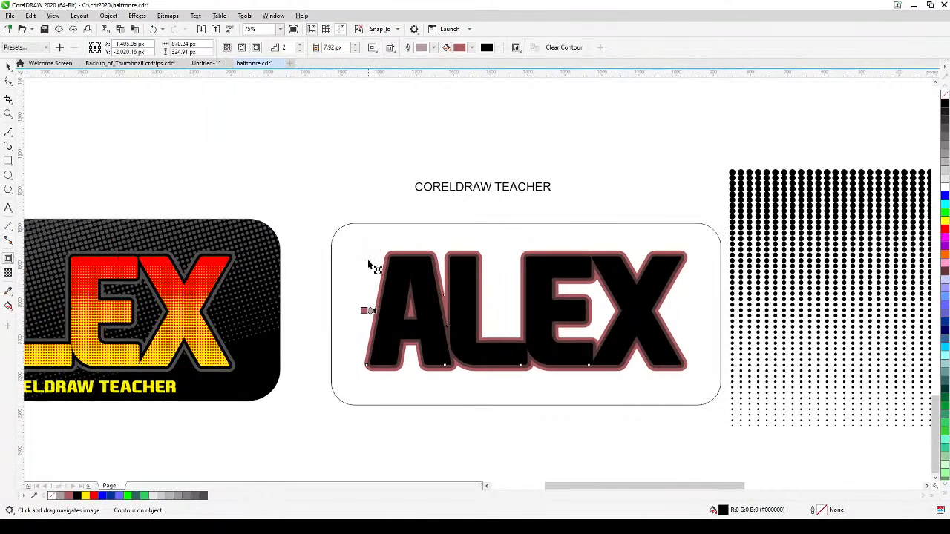
scroll(408, 254, up, 2)
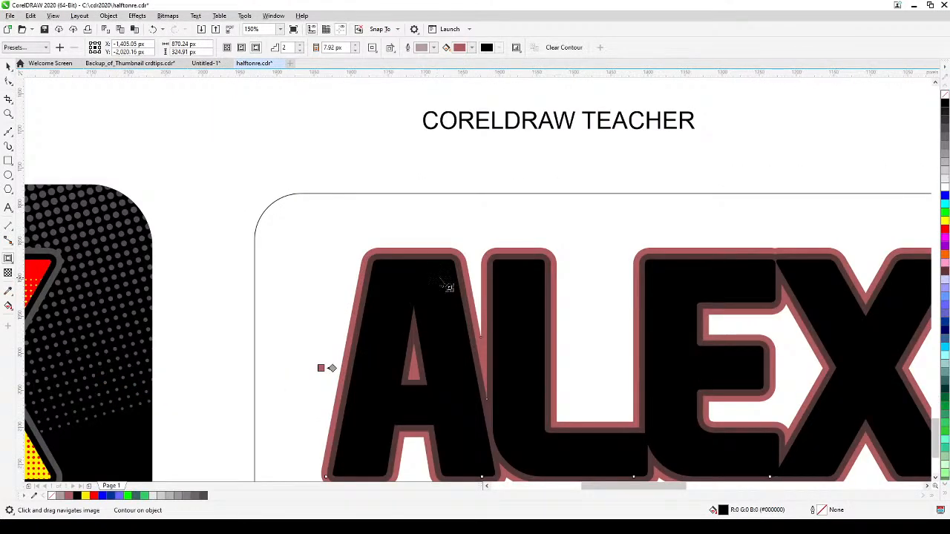
scroll(434, 276, down, 2)
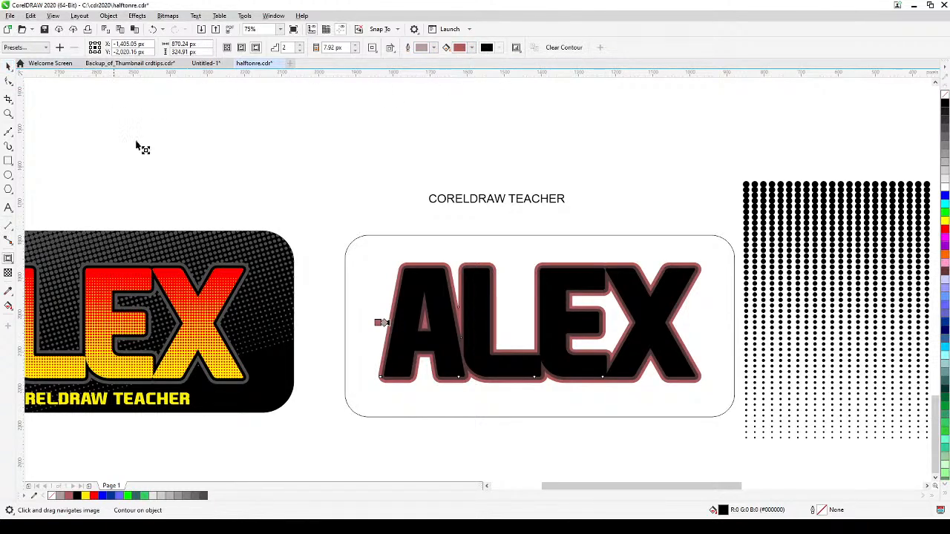
drag(457, 308, 567, 297)
drag(519, 325, 433, 331)
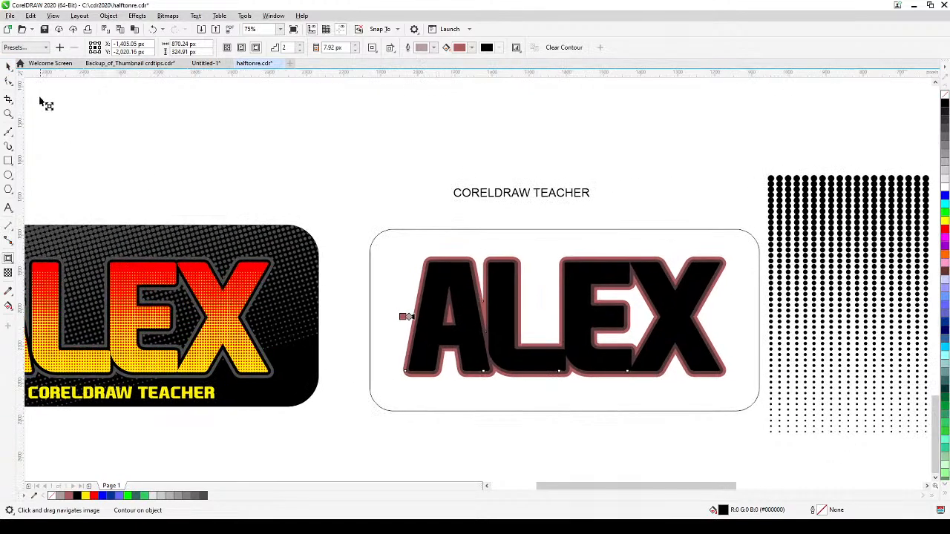
Break the contour apart from the ALEX text and clear the selection
click(9, 67)
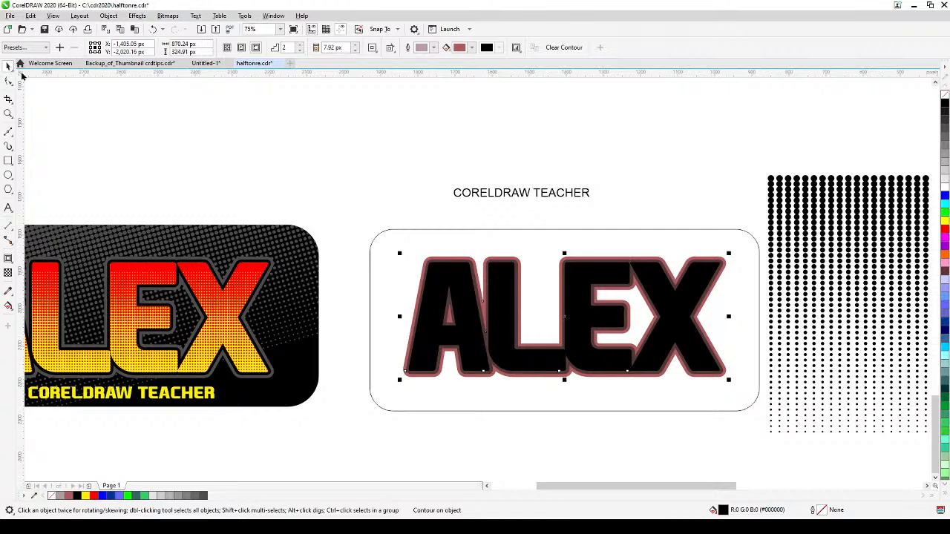
click(270, 183)
scroll(550, 333, up, 2)
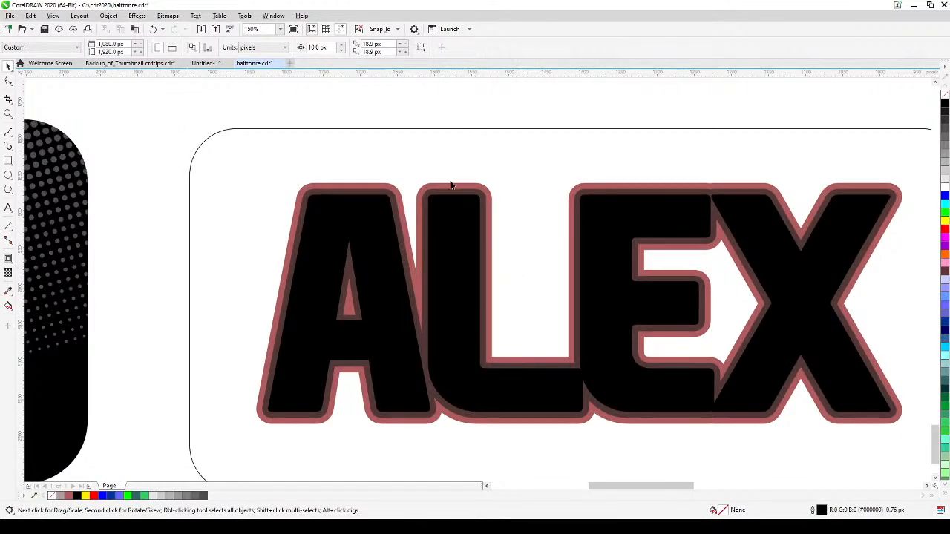
click(348, 186)
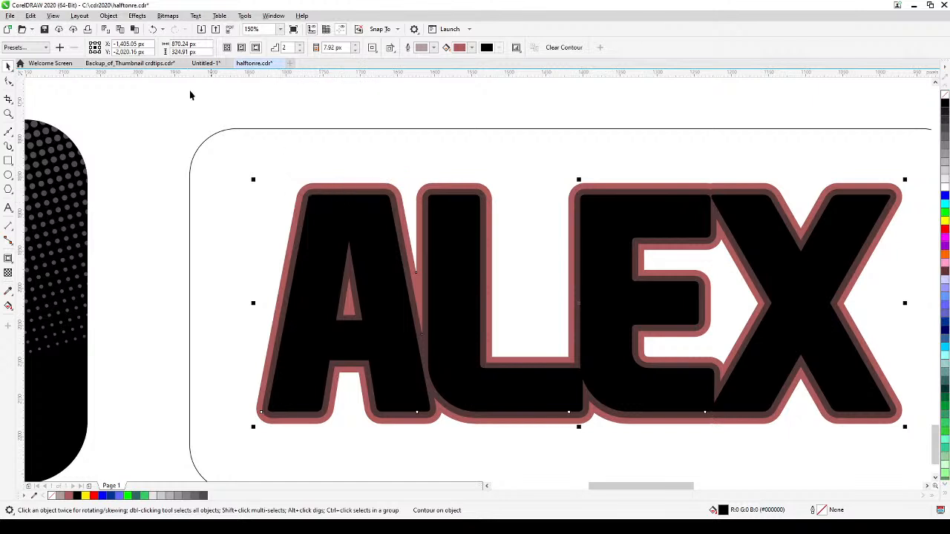
click(109, 15)
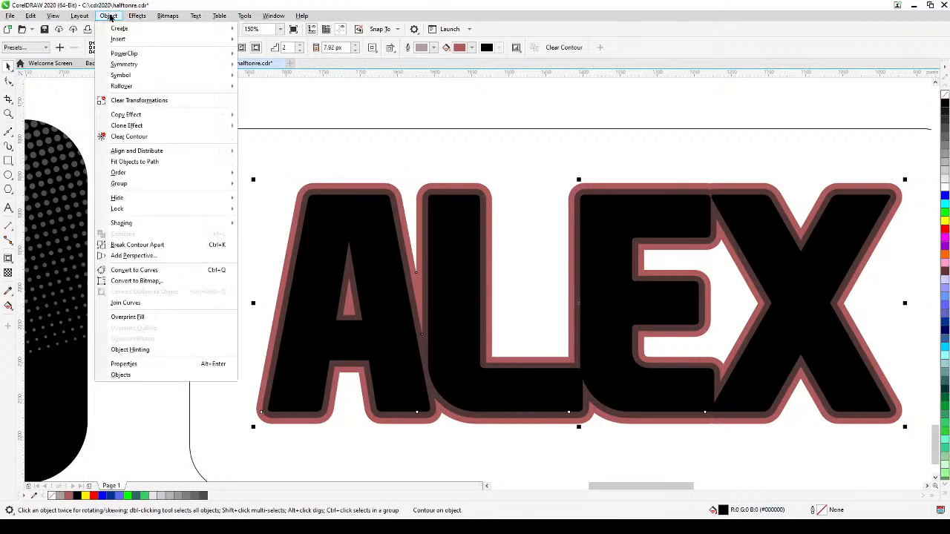
click(172, 250)
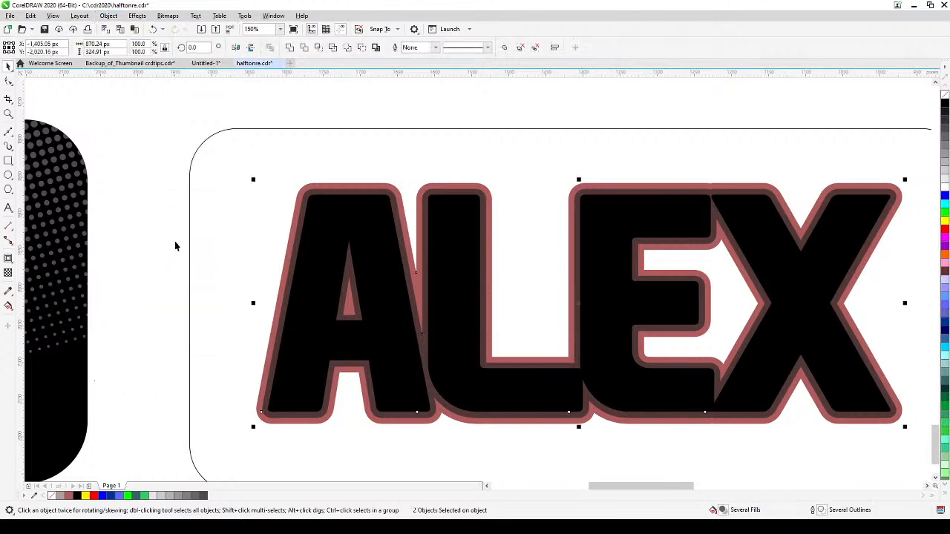
click(293, 108)
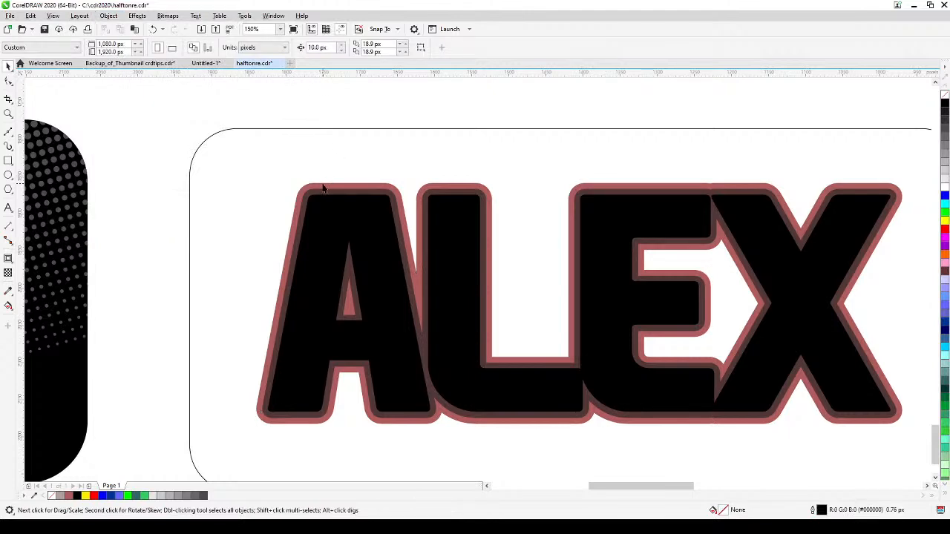
Ungroup the two contour shapes behind the ALEX text, leaving them in their original position
drag(322, 188, 384, 155)
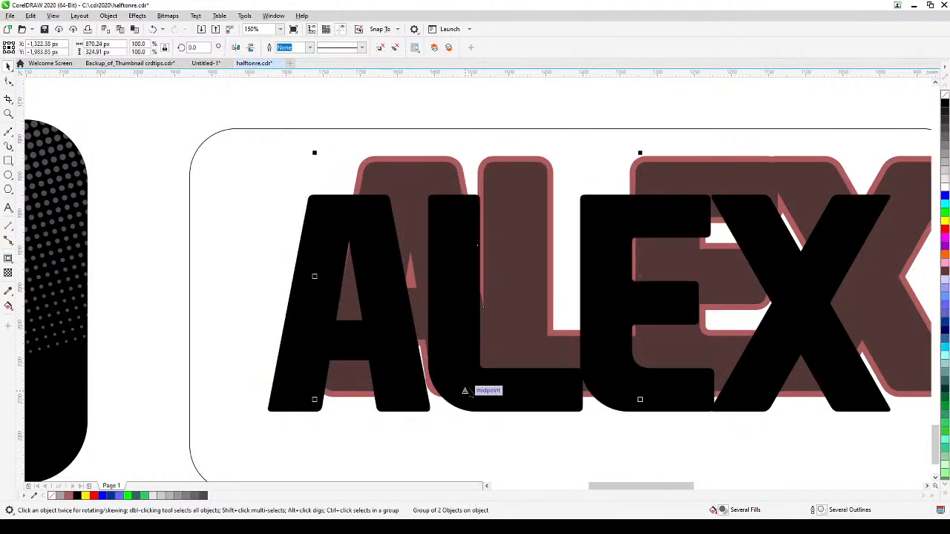
key(ctrl+z)
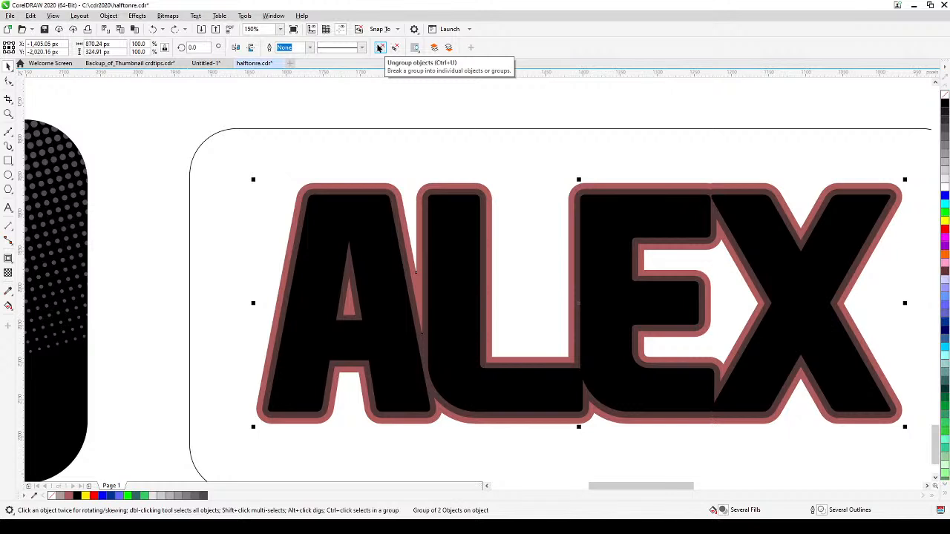
click(379, 47)
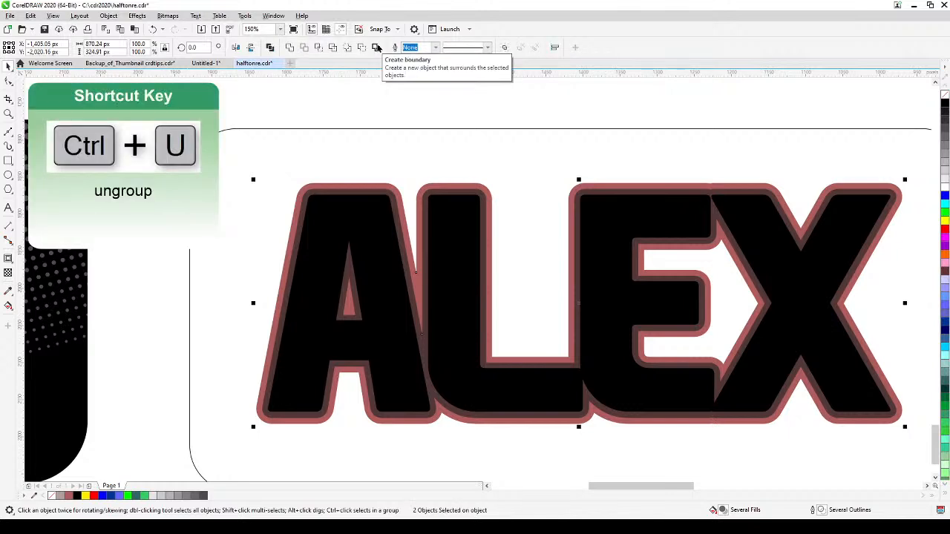
click(501, 107)
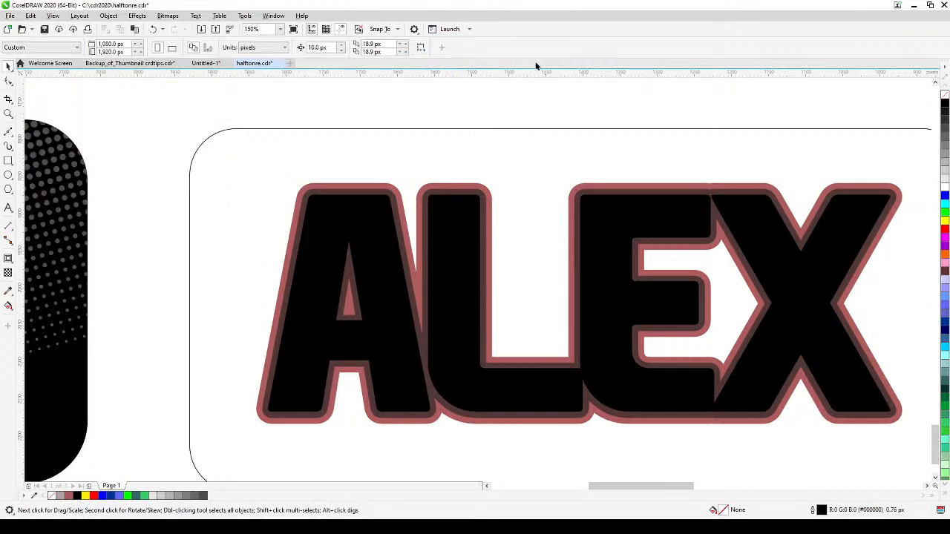
Try moving the outer and inner contour shapes away from the ALEX text, and undo both moves
click(457, 185)
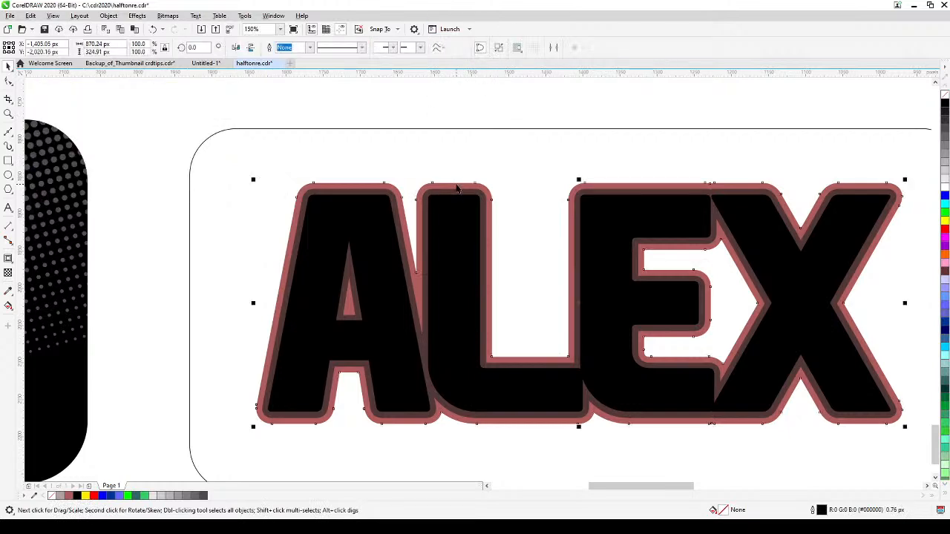
drag(457, 185, 495, 143)
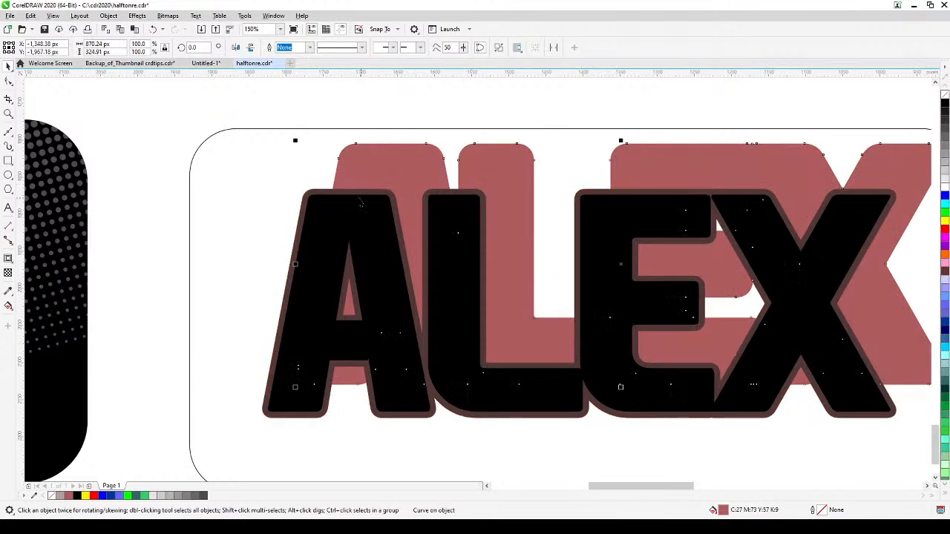
drag(346, 193, 264, 174)
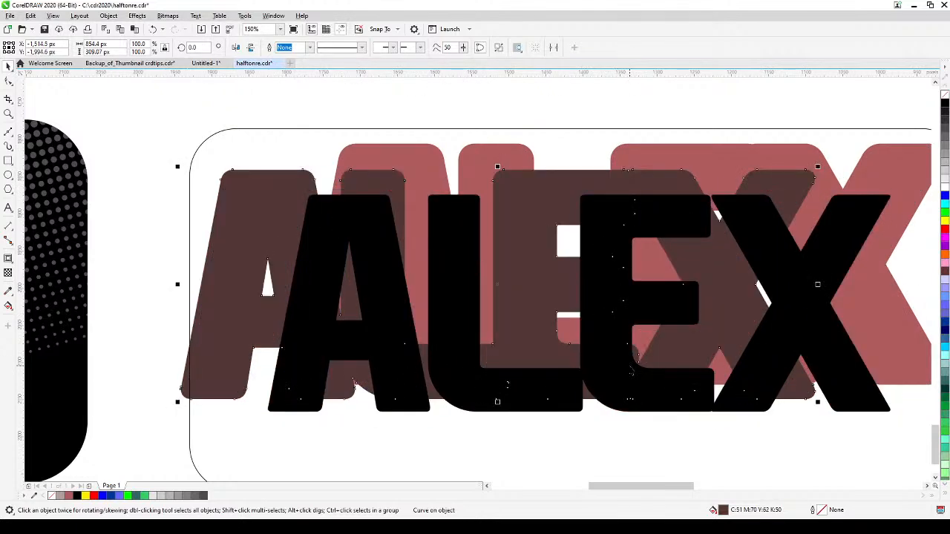
key(ctrl+z)
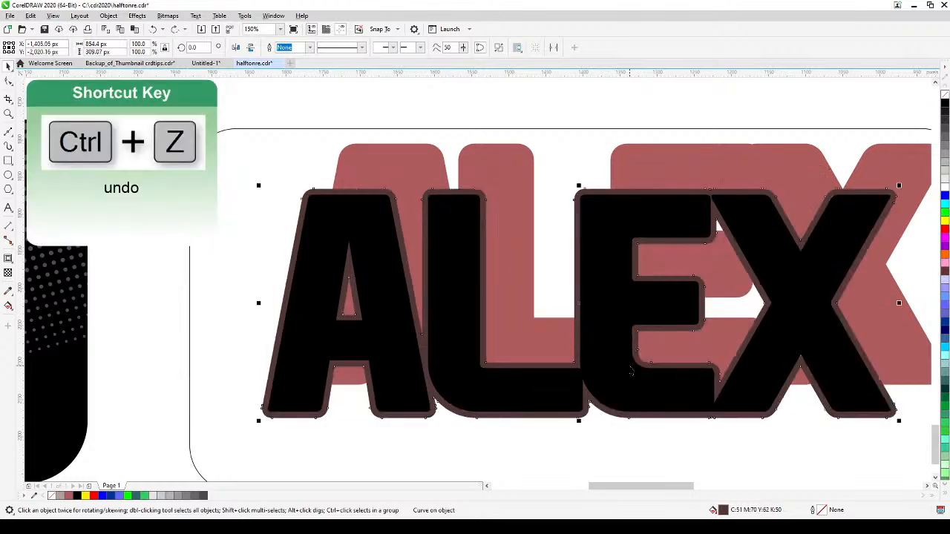
key(ctrl+z)
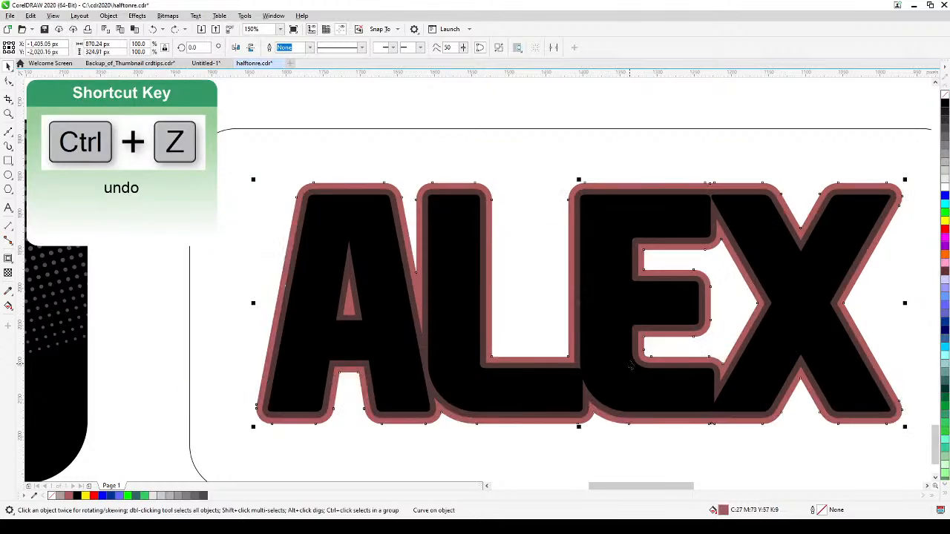
click(597, 111)
Examine the outline colours around the lettering on the finished reference badge
drag(330, 306, 570, 275)
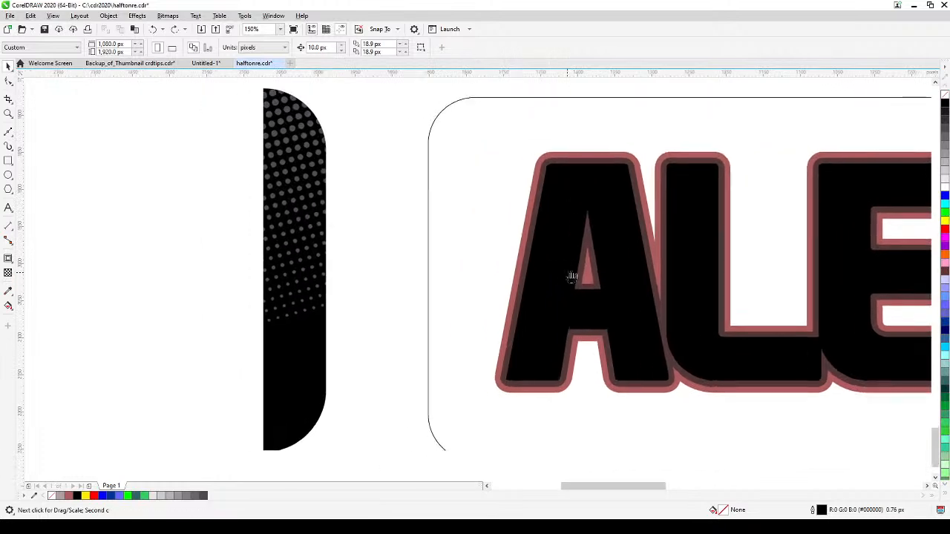
scroll(430, 327, down, 2)
scroll(426, 327, up, 2)
drag(426, 328, 390, 356)
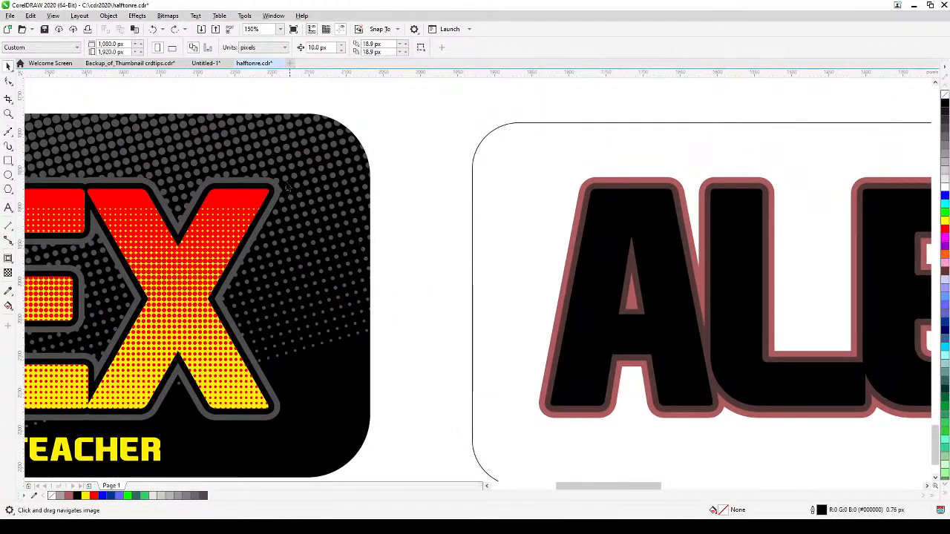
Try to fill the outer ALEX contour with the dark grey sampled from the reference lettering's outline, and undo both fills
click(7, 292)
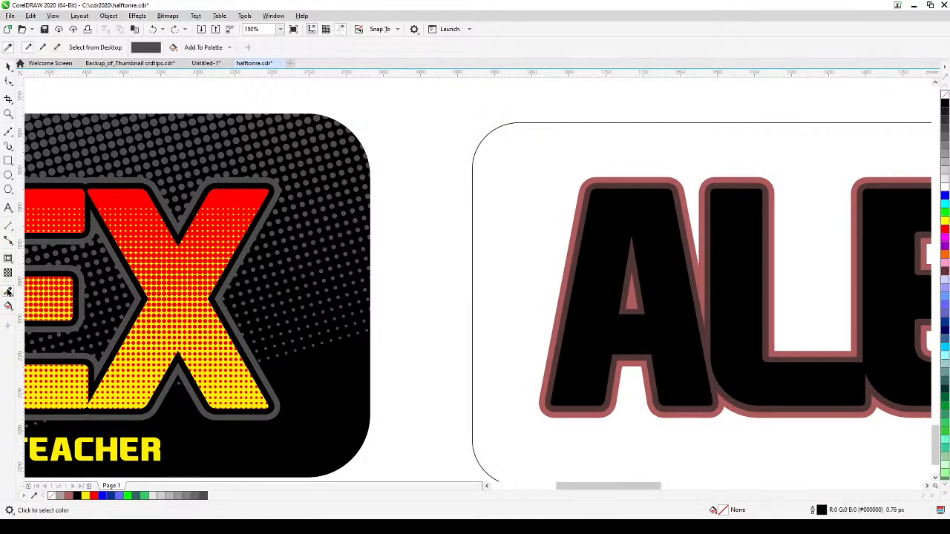
click(218, 177)
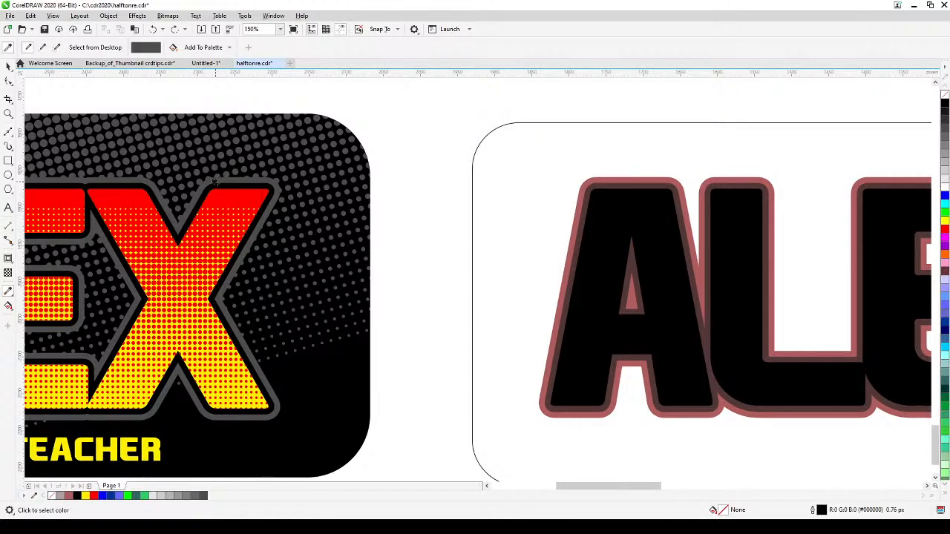
click(598, 179)
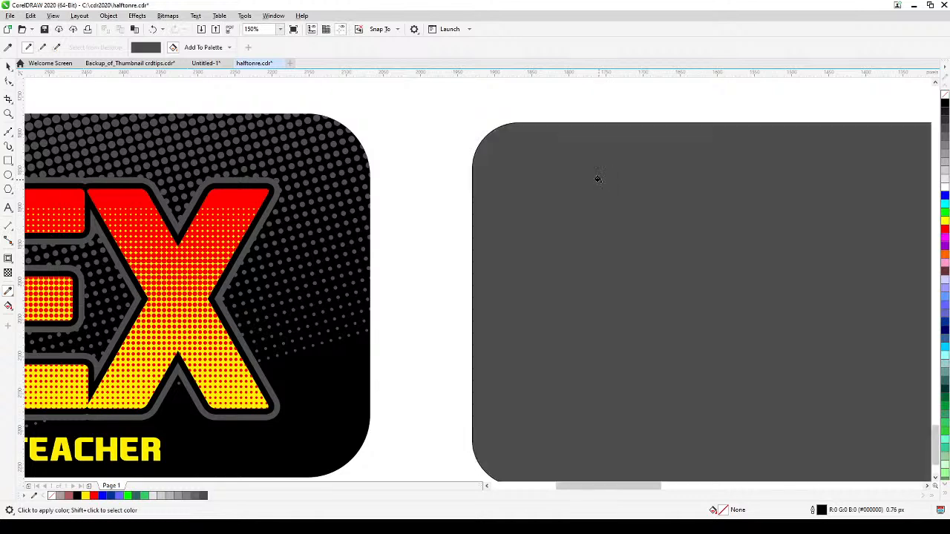
key(ctrl+z)
scroll(596, 180, up, 4)
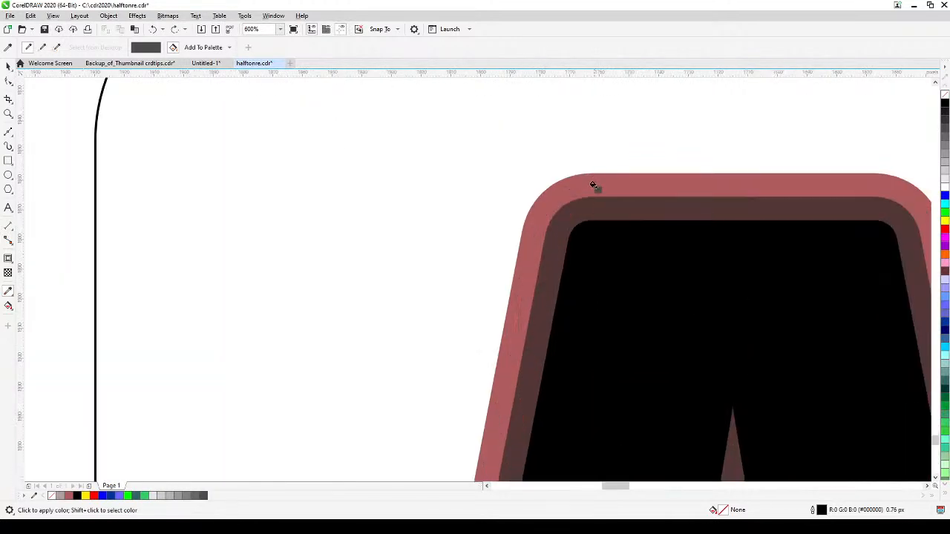
click(595, 182)
scroll(595, 182, down, 4)
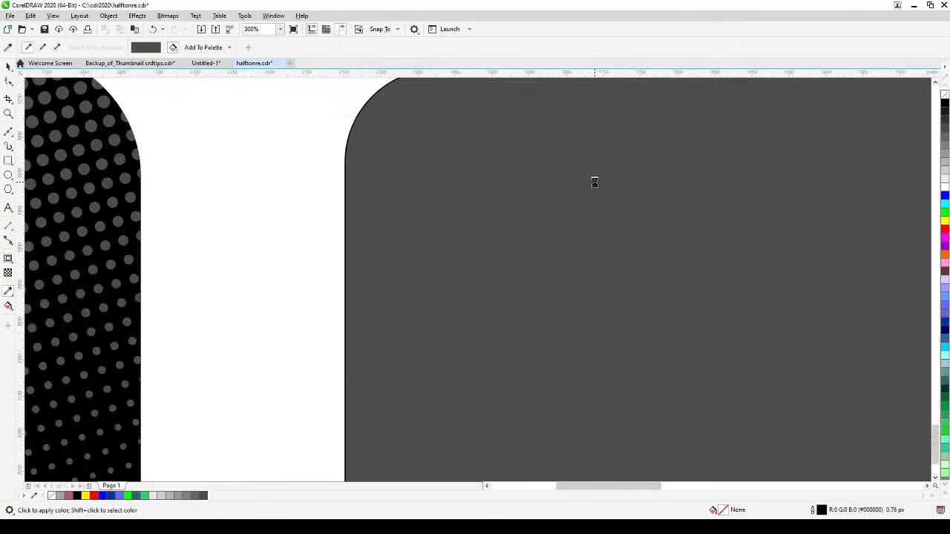
key(ctrl+z)
Send the rounded rectangle around the ALEX lettering to the back of the page
click(8, 65)
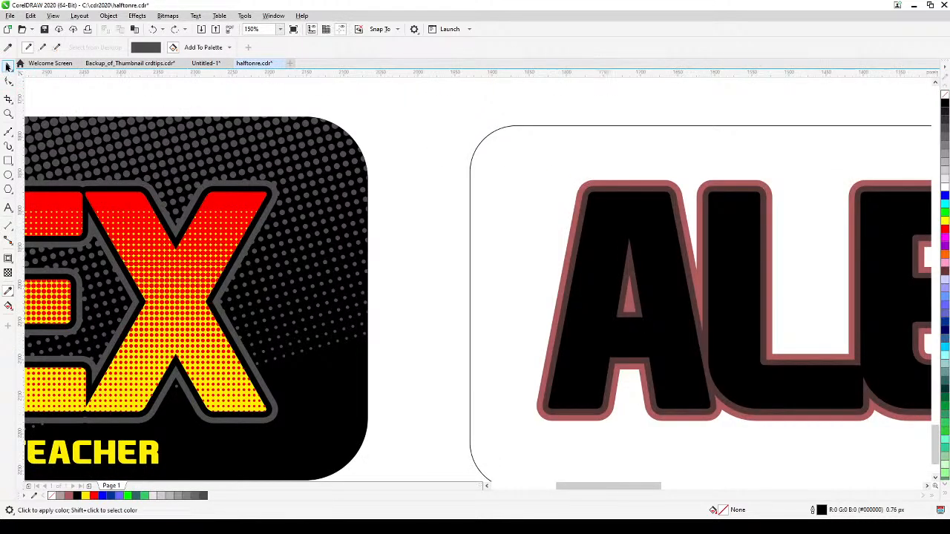
click(547, 130)
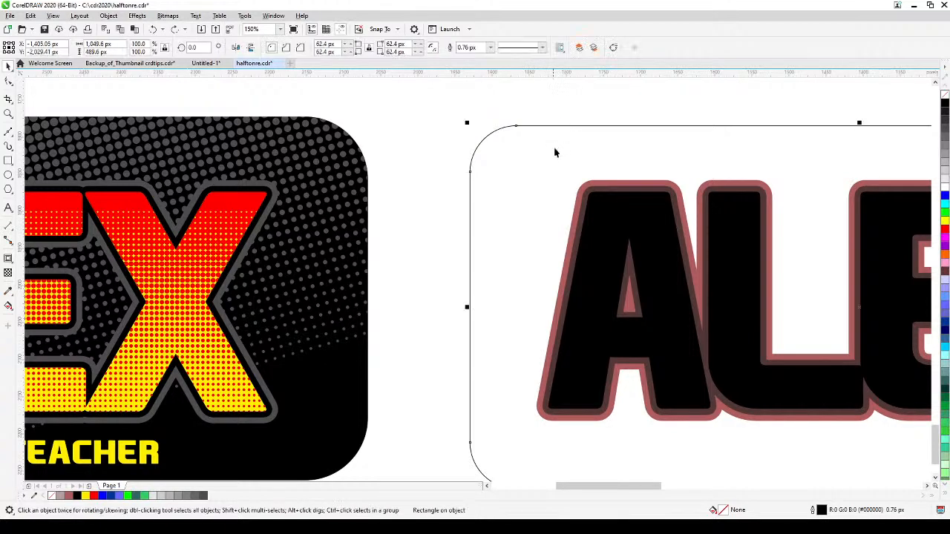
drag(569, 178, 473, 181)
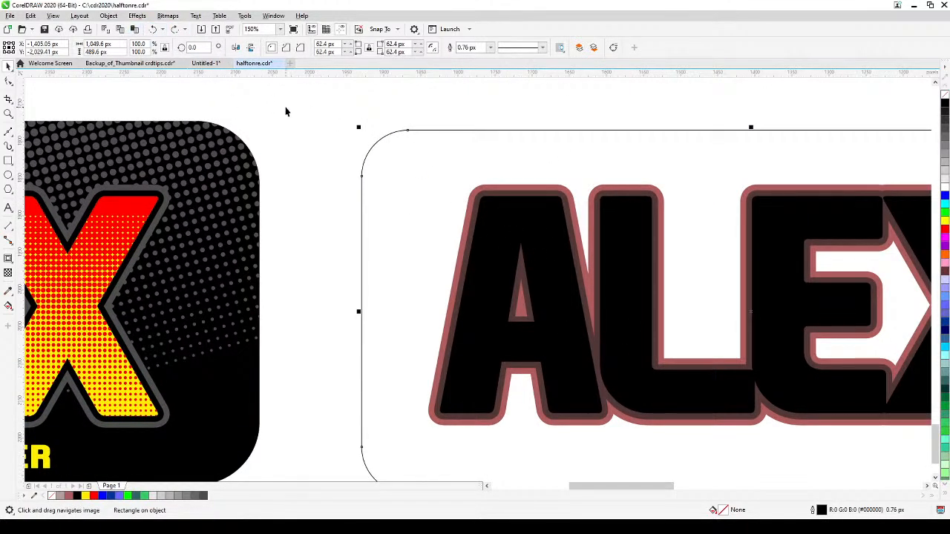
click(109, 16)
mouse_move(163, 175)
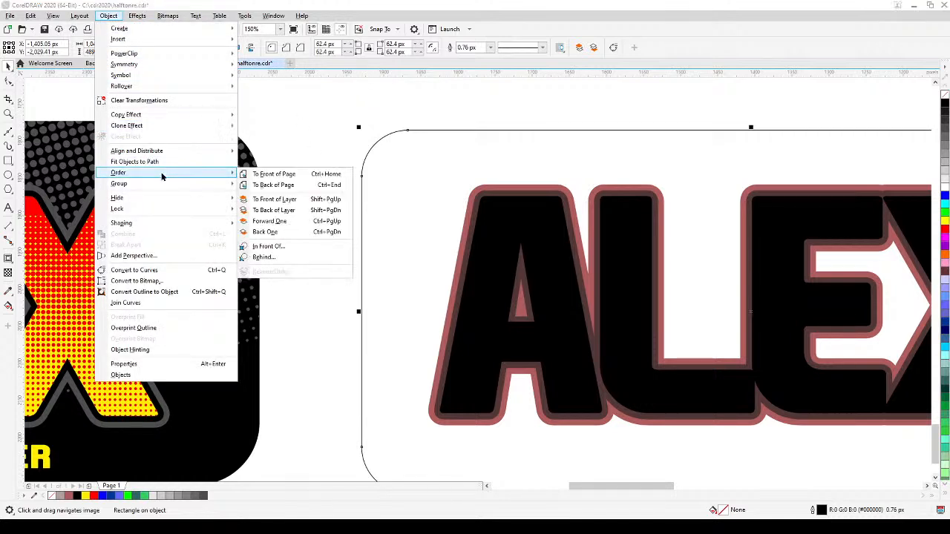
click(277, 186)
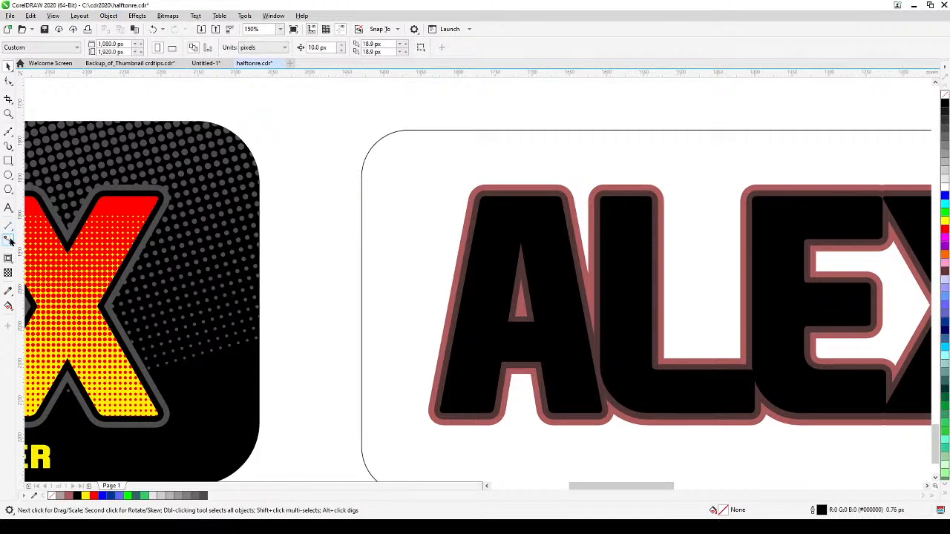
Fill the outer ALEX contour with the dark grey sampled from the outline of the reference lettering
click(9, 291)
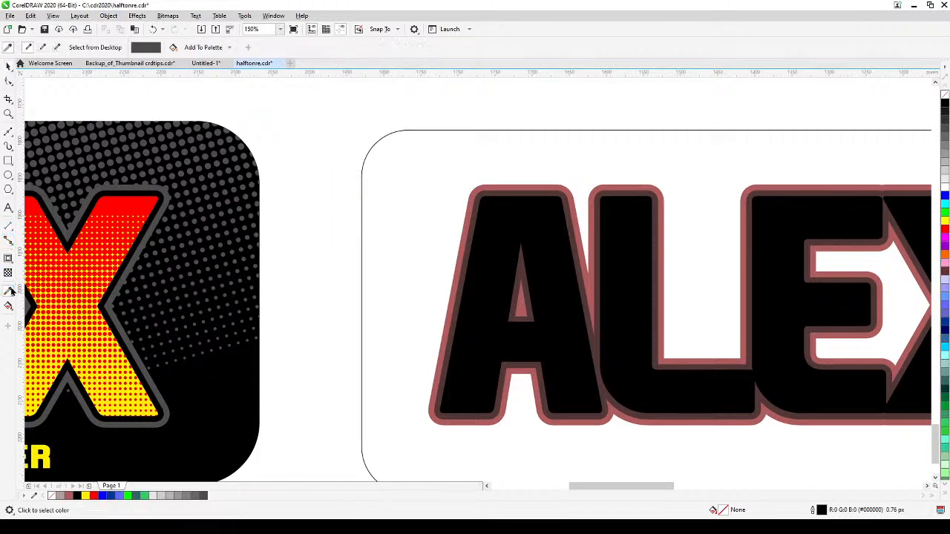
click(160, 183)
scroll(504, 186, up, 2)
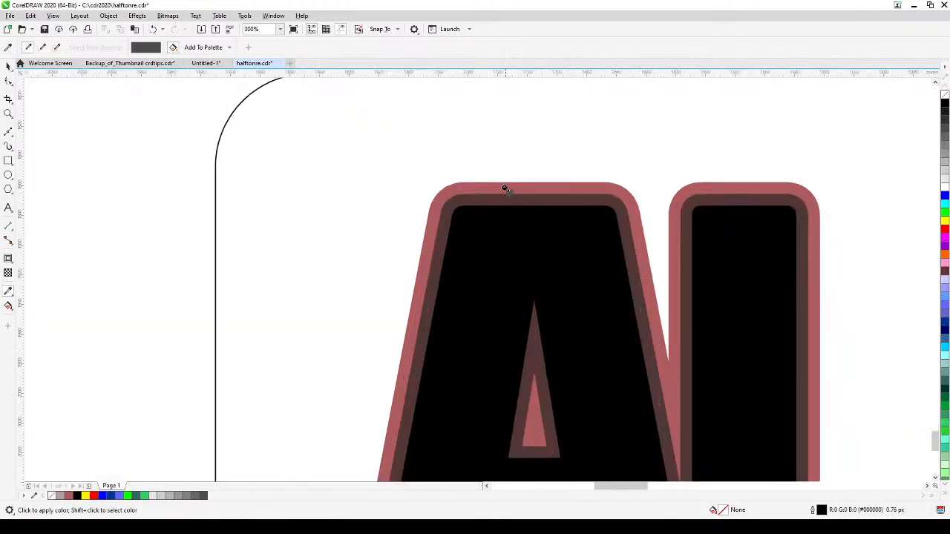
click(503, 188)
scroll(503, 186, down, 2)
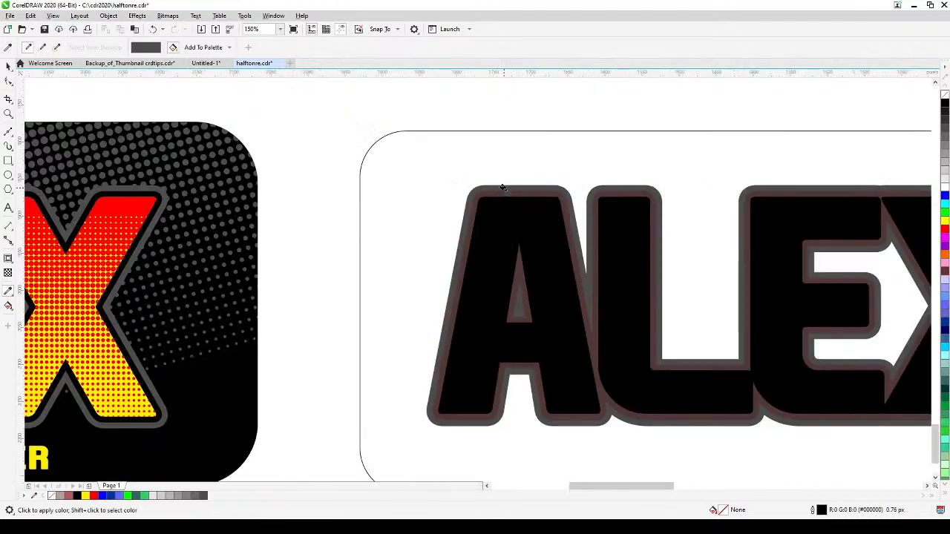
Fill the ALEX text with the yellow sampled from the lower part of the reference lettering
scroll(459, 211, left, 2)
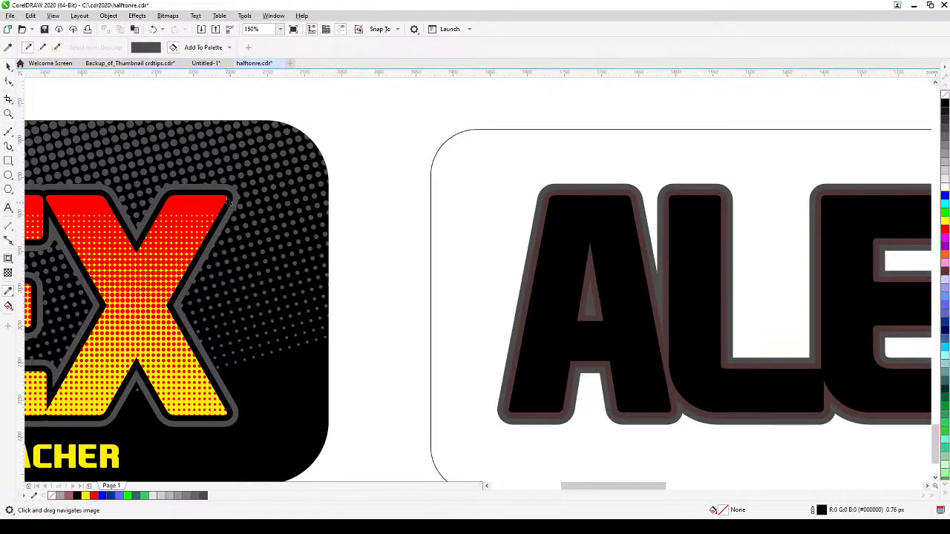
scroll(230, 202, up, 2)
scroll(543, 231, down, 2)
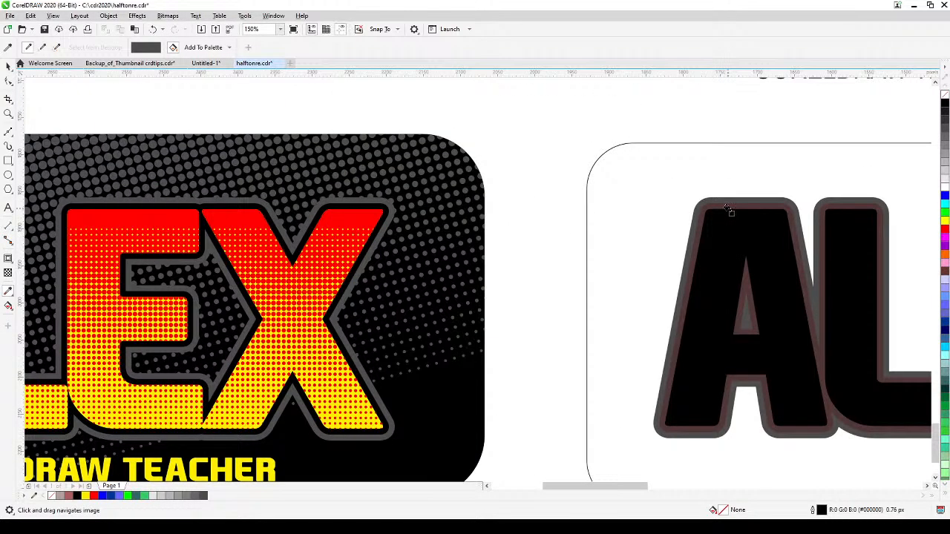
click(379, 425)
click(753, 230)
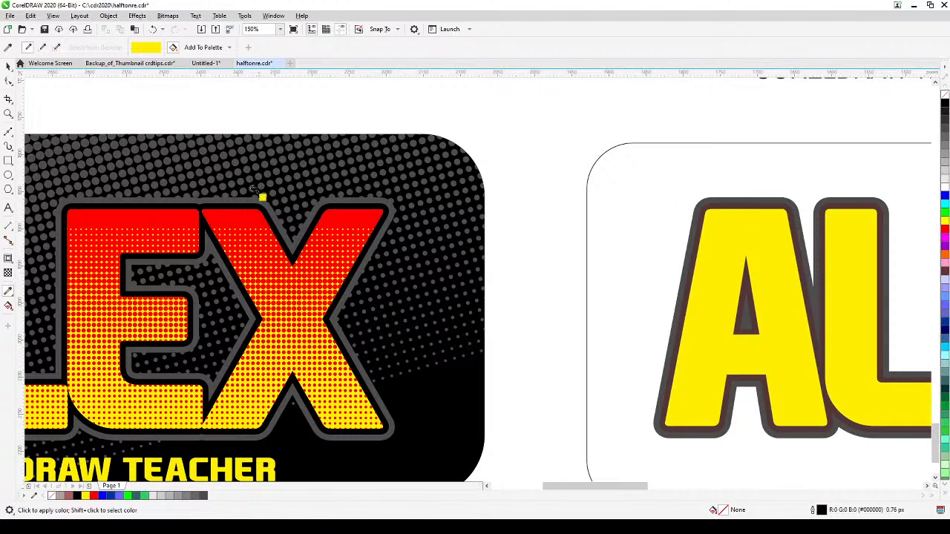
Fill the inner ALEX contour with the black sampled from the reference badge
shift+click(366, 199)
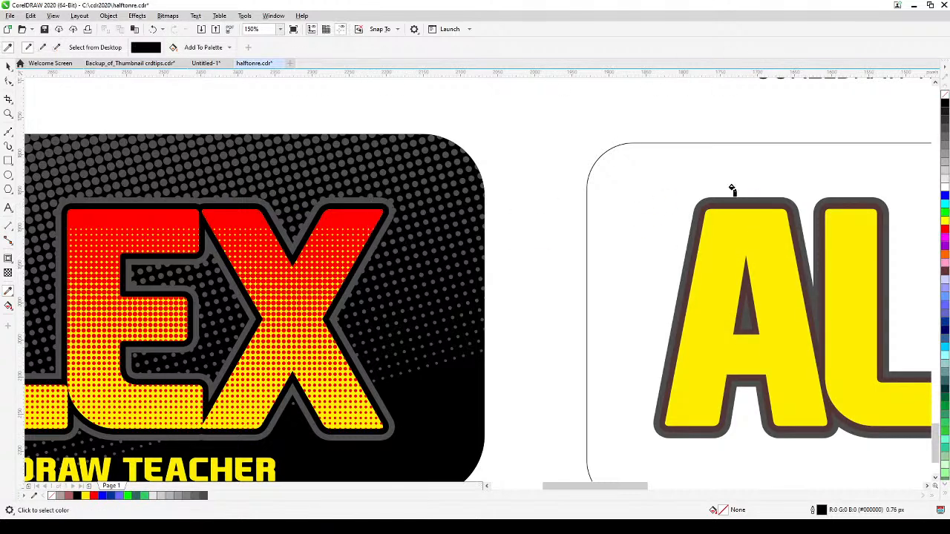
scroll(769, 196, up, 3)
click(734, 256)
scroll(735, 257, down, 3)
drag(732, 287, 546, 283)
drag(611, 298, 578, 305)
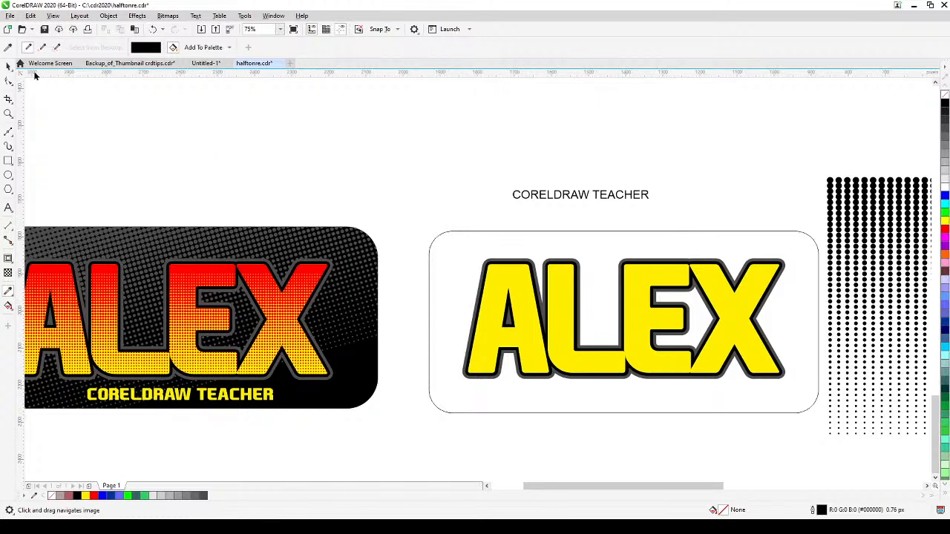
Select the halftone dot group beside the new badge and fill it with red
click(8, 67)
drag(366, 217, 178, 188)
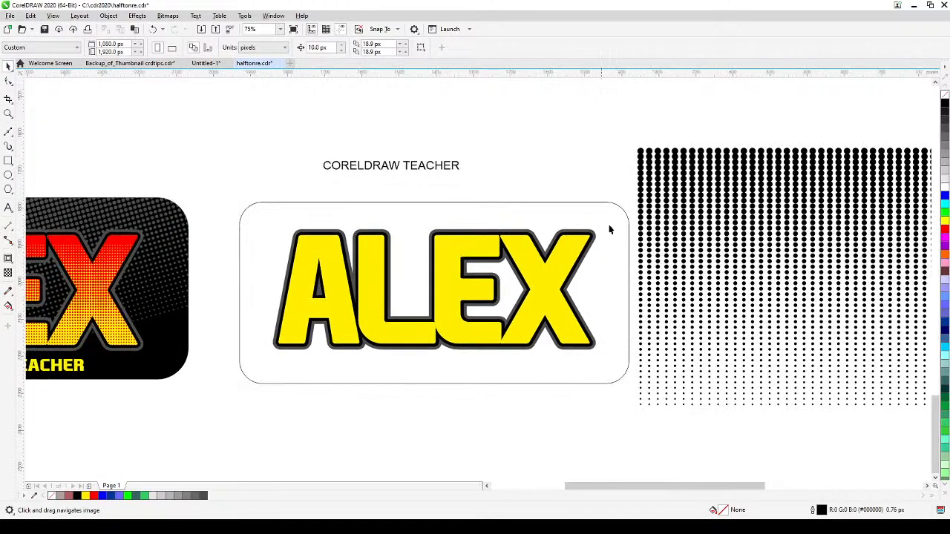
click(671, 165)
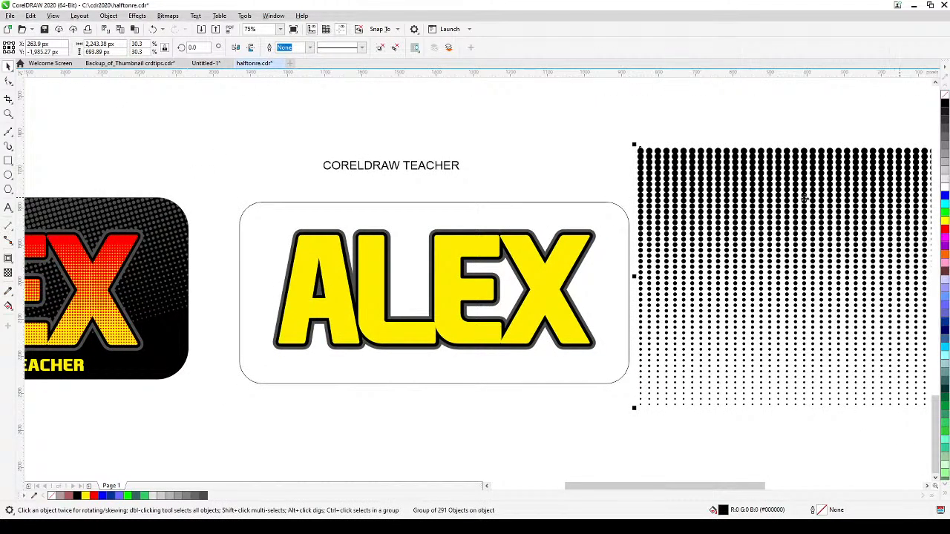
click(945, 235)
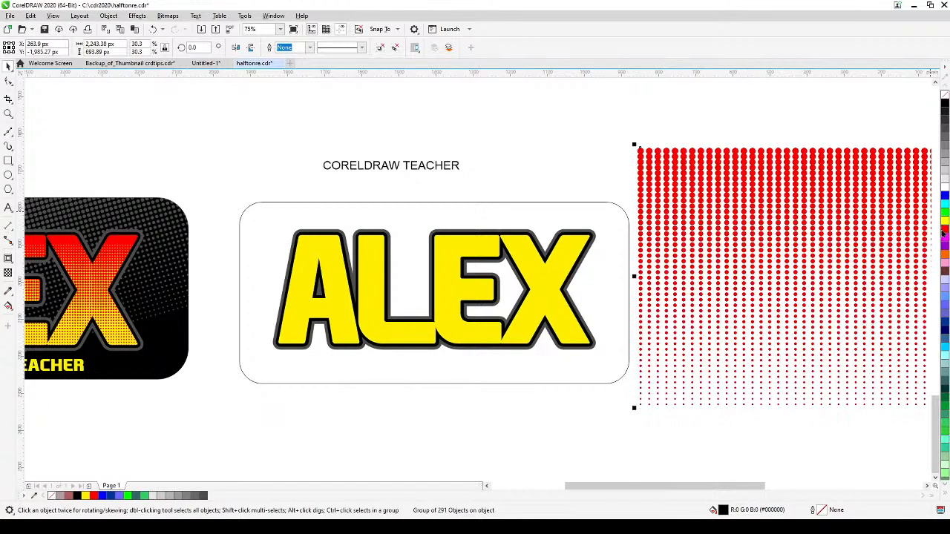
PowerClip the red halftone dot group inside the yellow ALEX text
scroll(650, 247, up, 2)
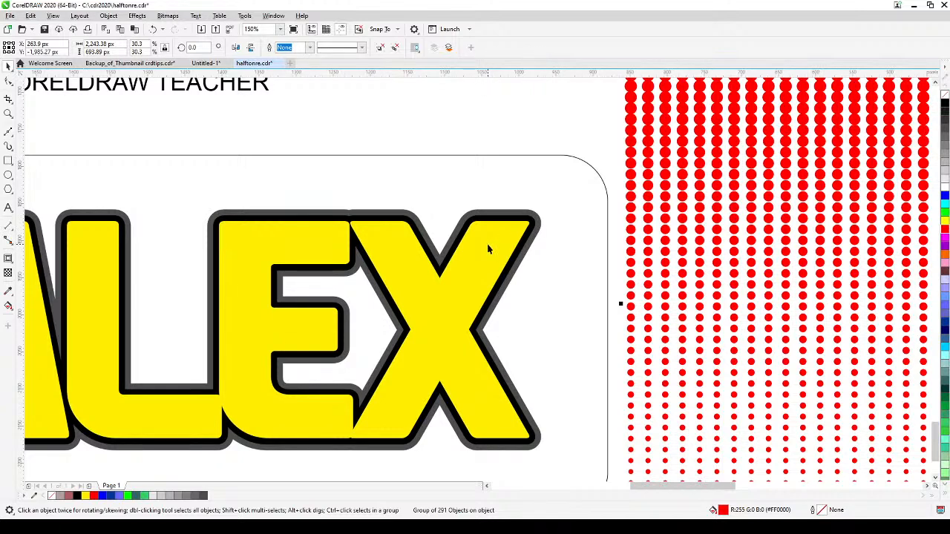
click(107, 16)
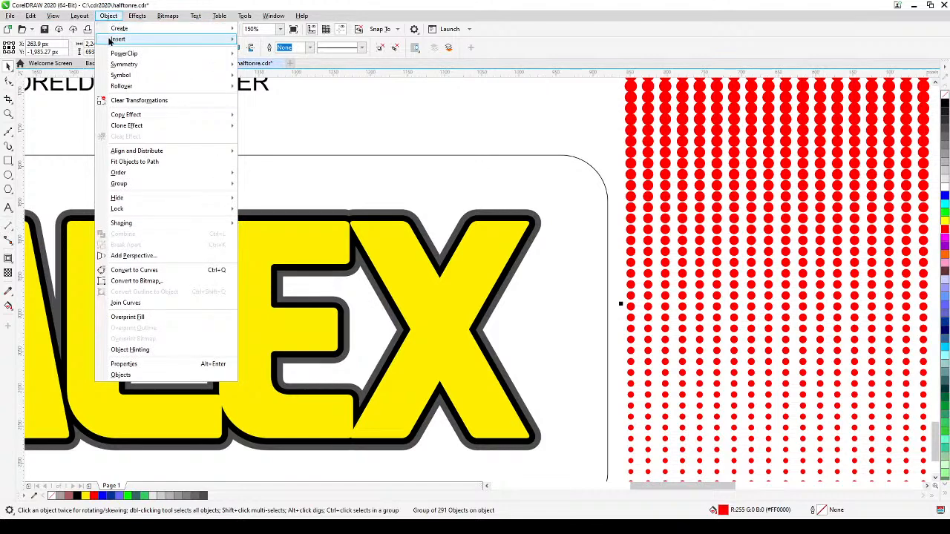
mouse_move(115, 53)
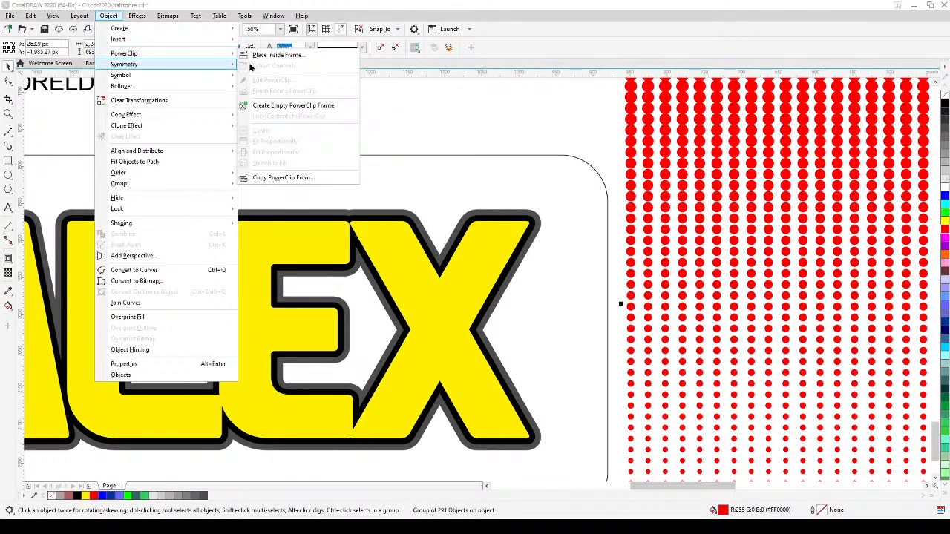
click(313, 55)
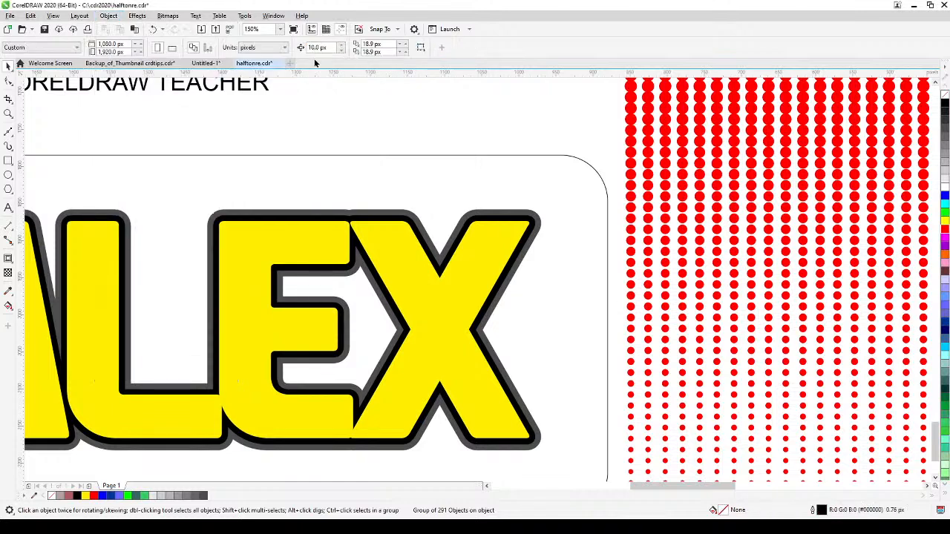
click(380, 223)
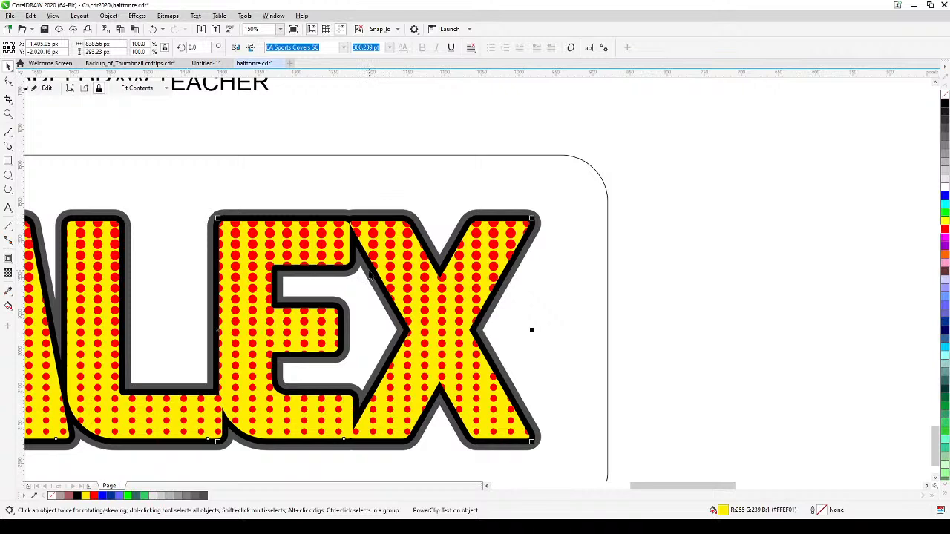
Open the ALEX PowerClip contents for editing and scale the red dot group down to about 1,434 by 443 px
scroll(370, 277, down, 5)
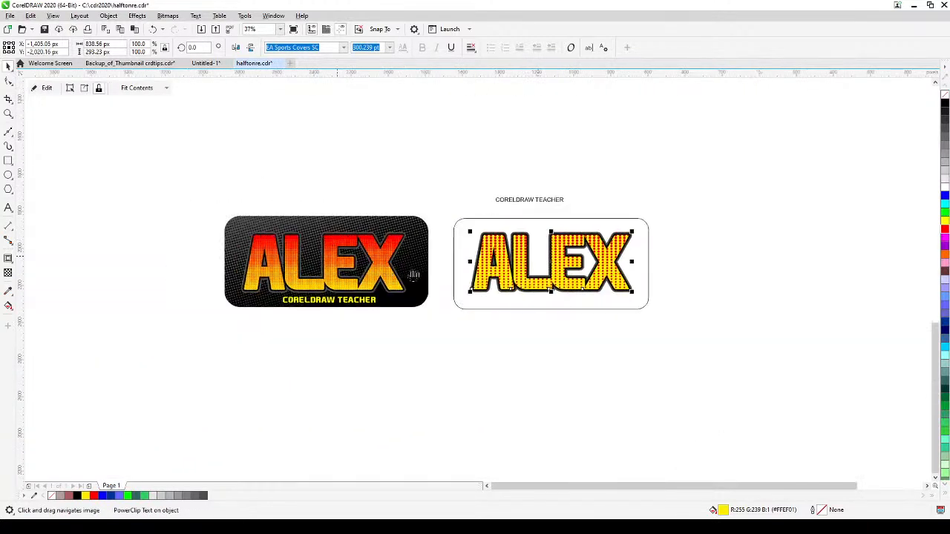
scroll(450, 271, up, 5)
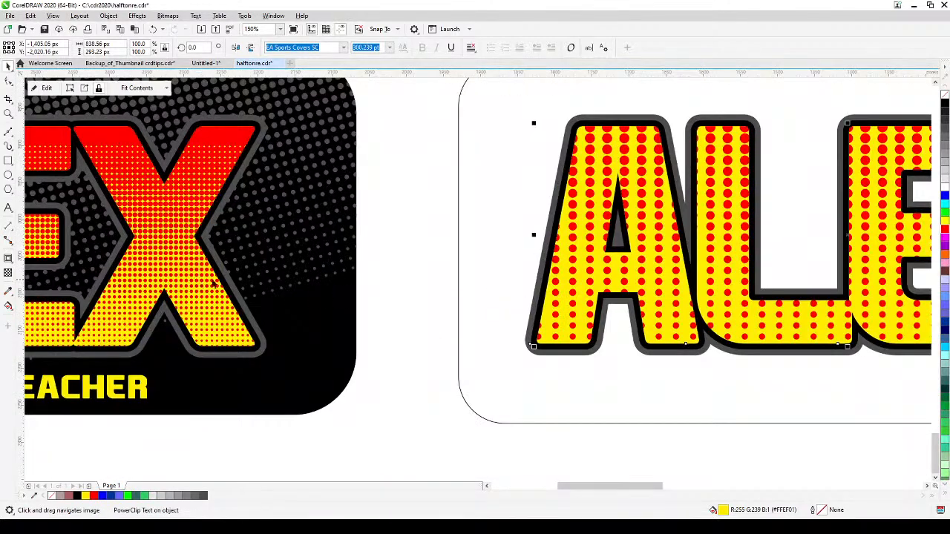
drag(572, 283, 305, 304)
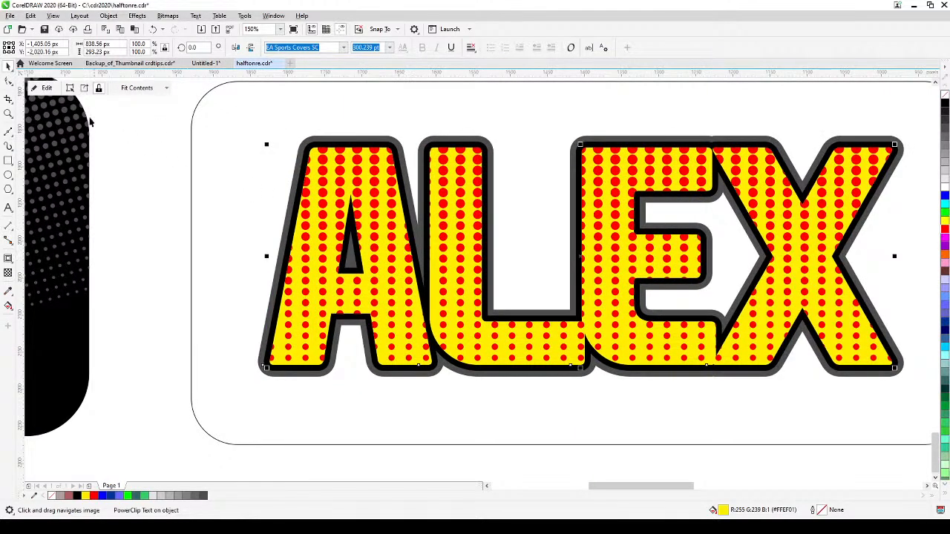
click(47, 88)
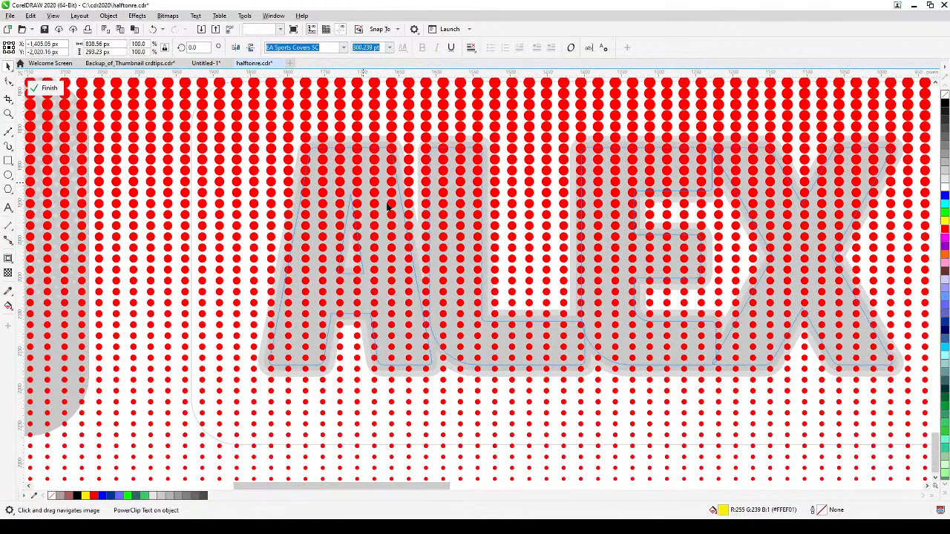
scroll(436, 238, down, 3)
drag(435, 238, 357, 279)
key(space)
click(822, 176)
drag(797, 174, 556, 301)
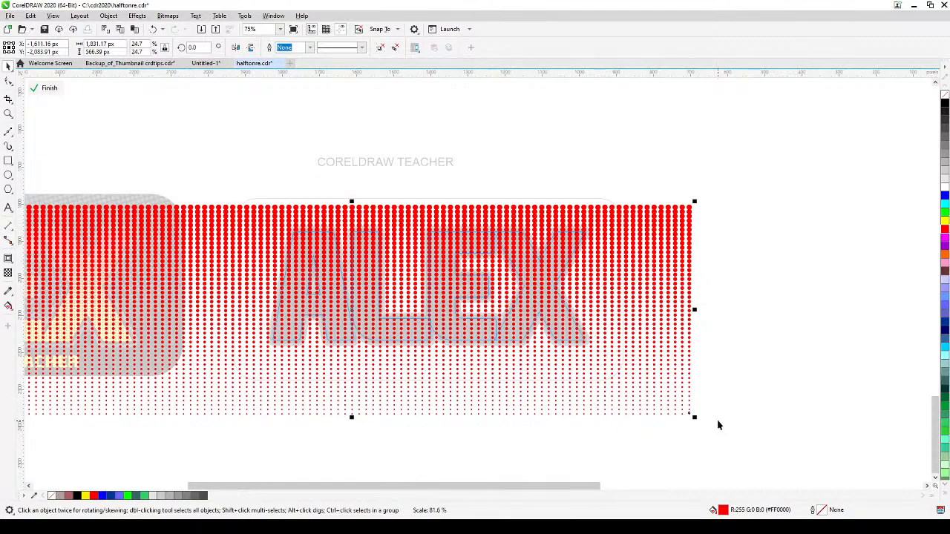
drag(694, 416, 687, 332)
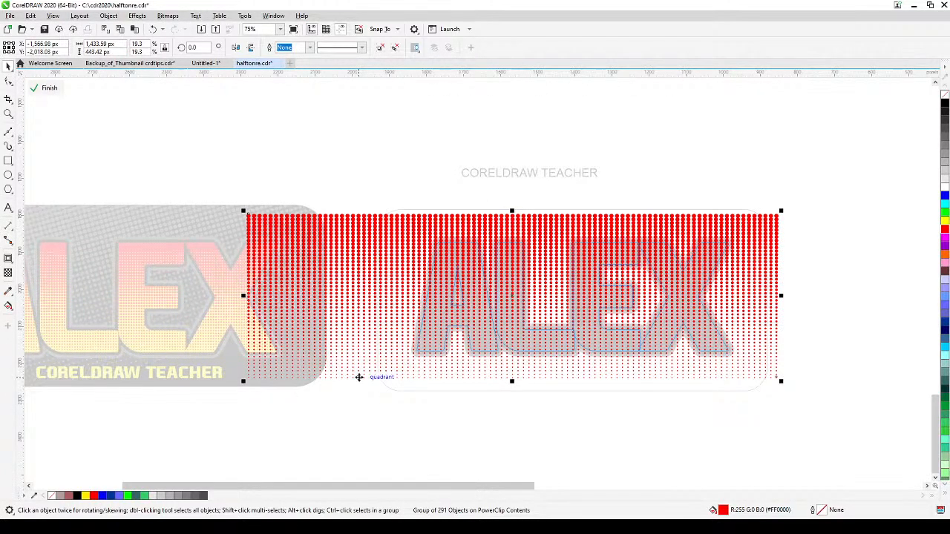
Reposition the red dot group over the lettering, scale it to about 1,102 by 341 px, and finish editing the PowerClip
drag(360, 378, 330, 402)
drag(250, 396, 669, 329)
drag(746, 318, 747, 321)
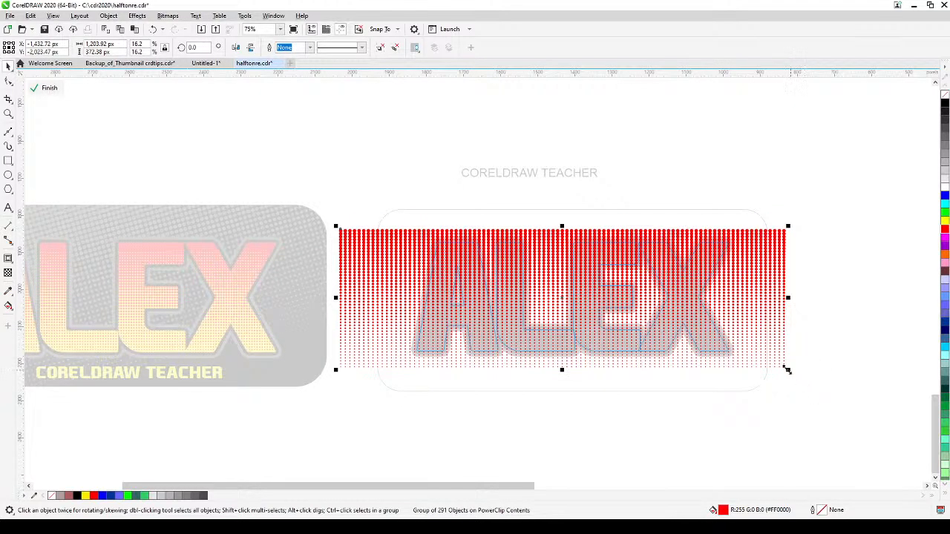
drag(786, 369, 717, 324)
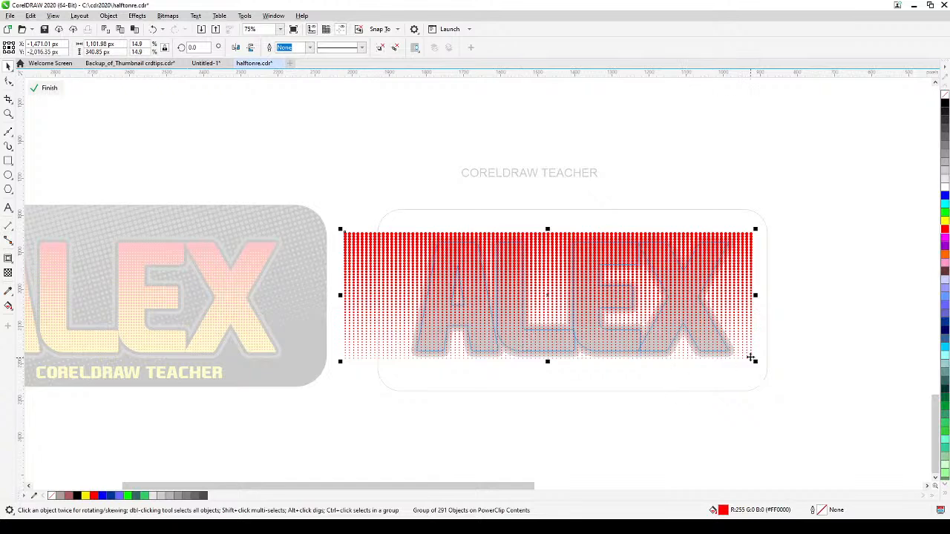
click(46, 88)
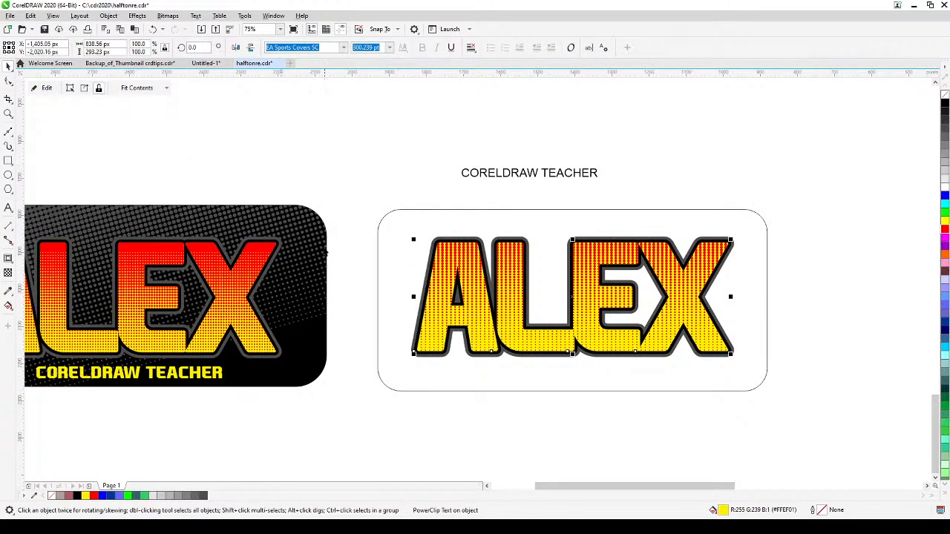
Open the ALEX PowerClip contents for editing, scale the red dot group to about 938 by 290 px, and position it over the lettering
drag(316, 270, 379, 273)
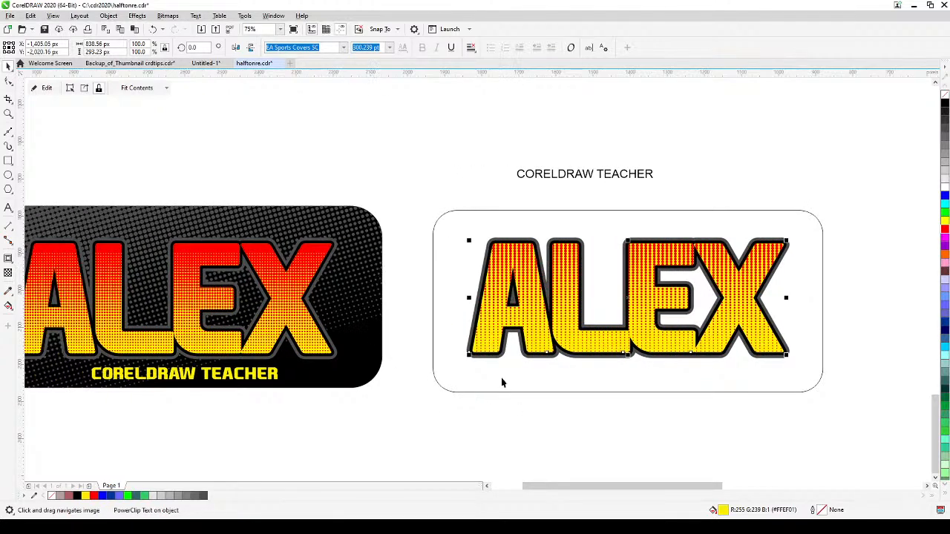
click(500, 316)
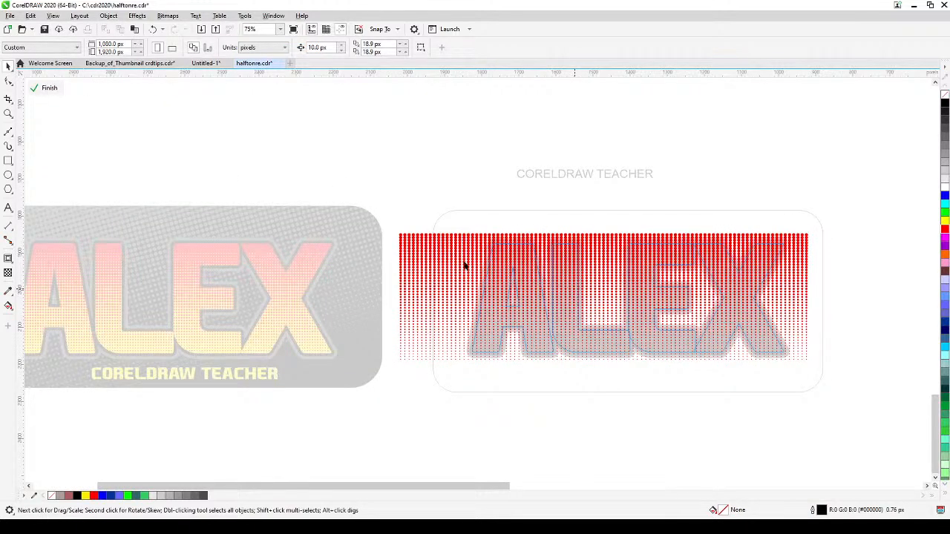
click(438, 249)
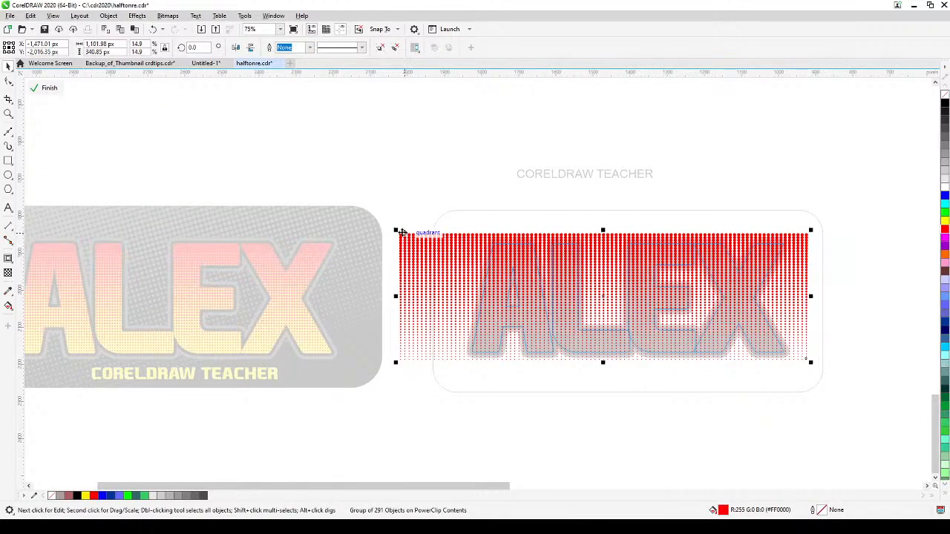
drag(395, 230, 440, 251)
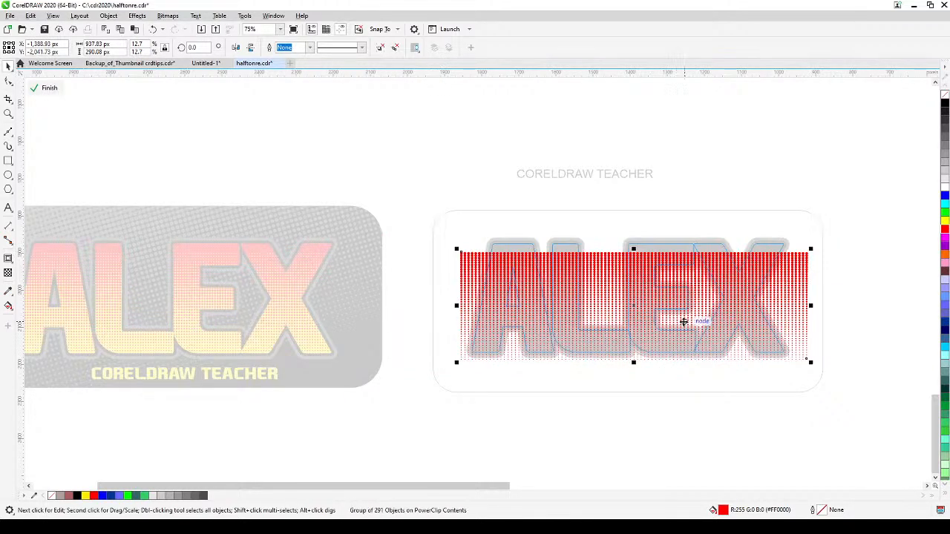
drag(685, 322, 570, 322)
scroll(657, 286, up, 2)
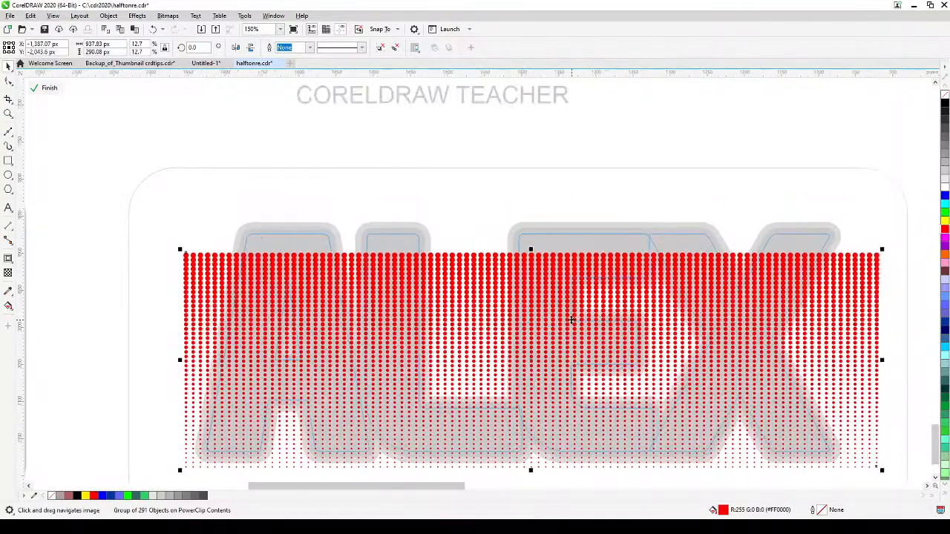
click(79, 228)
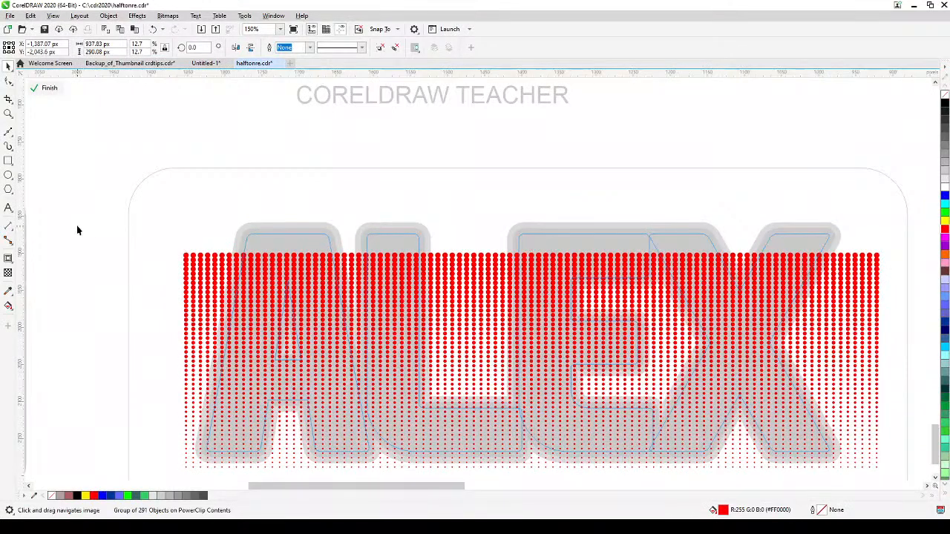
Draw a red rectangle without outline, about 937 by 38 px, along the dots' upper edge and finish editing the PowerClip
click(8, 160)
drag(184, 226, 774, 276)
drag(865, 259, 882, 257)
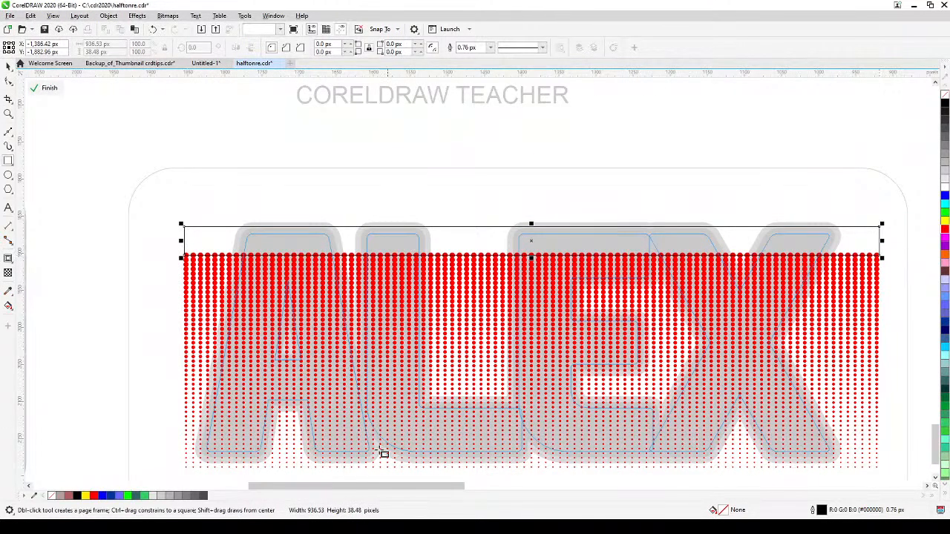
click(94, 496)
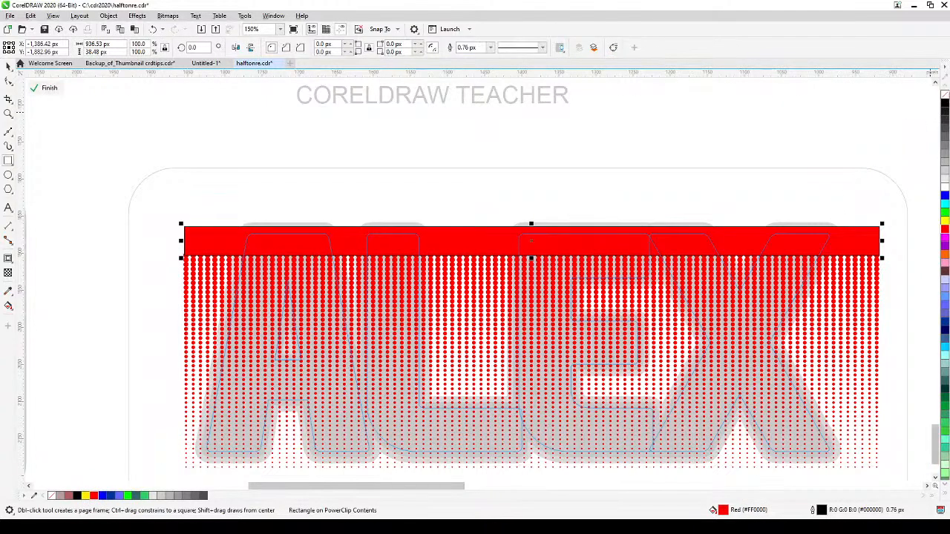
right_click(945, 97)
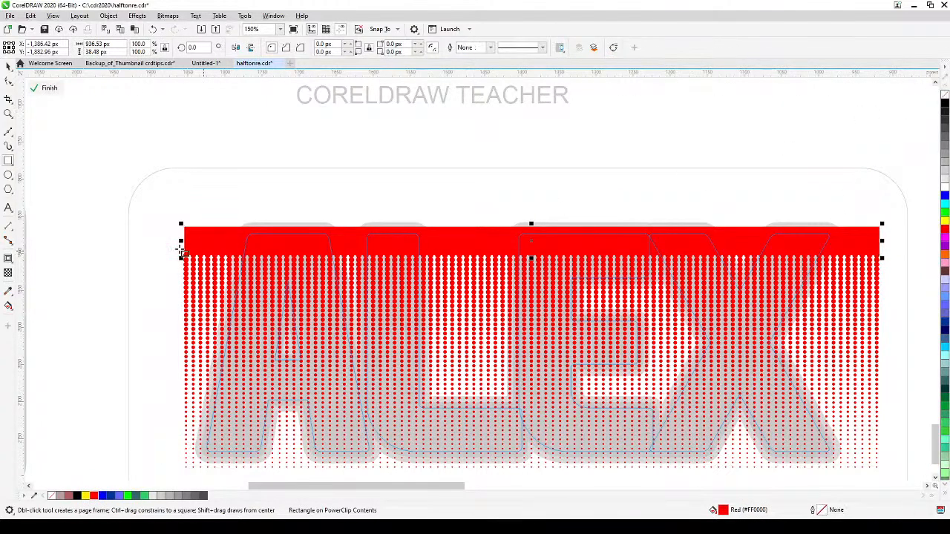
click(43, 90)
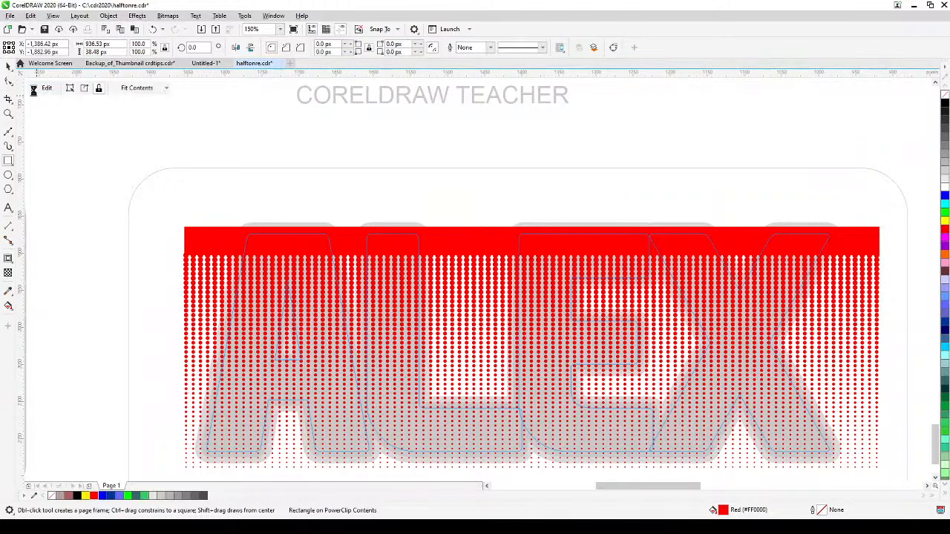
click(9, 67)
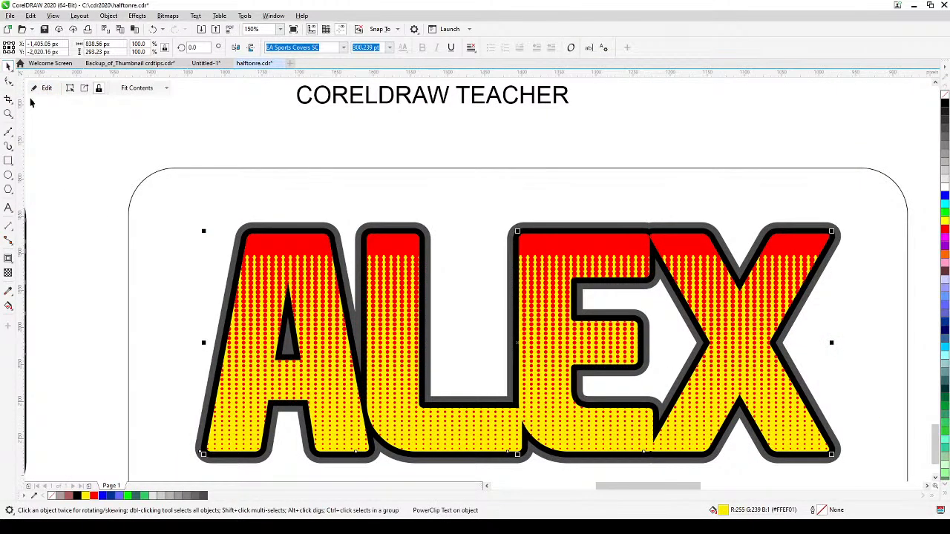
Reopen the ALEX PowerClip contents and scale the red bar and dot group together to about 816 by 283 px
scroll(78, 167, down, 2)
drag(96, 206, 430, 282)
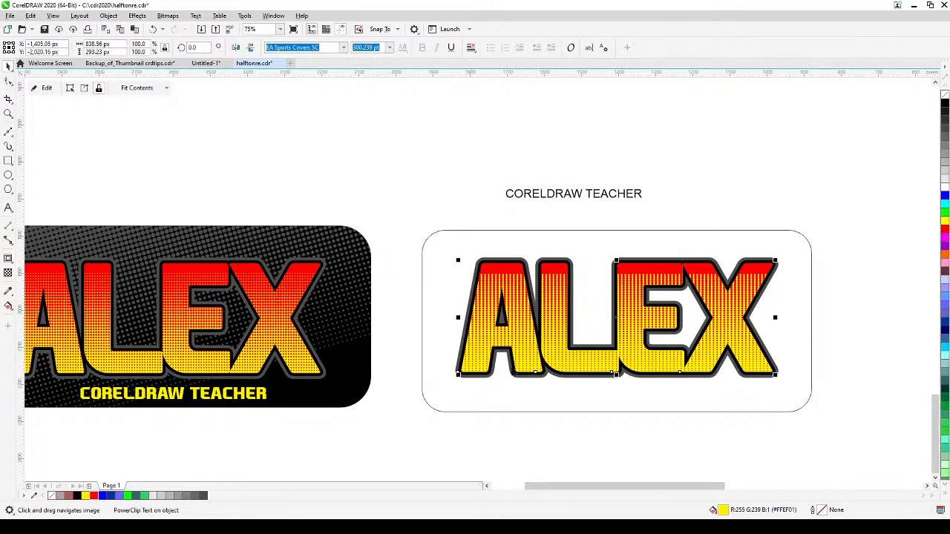
scroll(543, 342, up, 2)
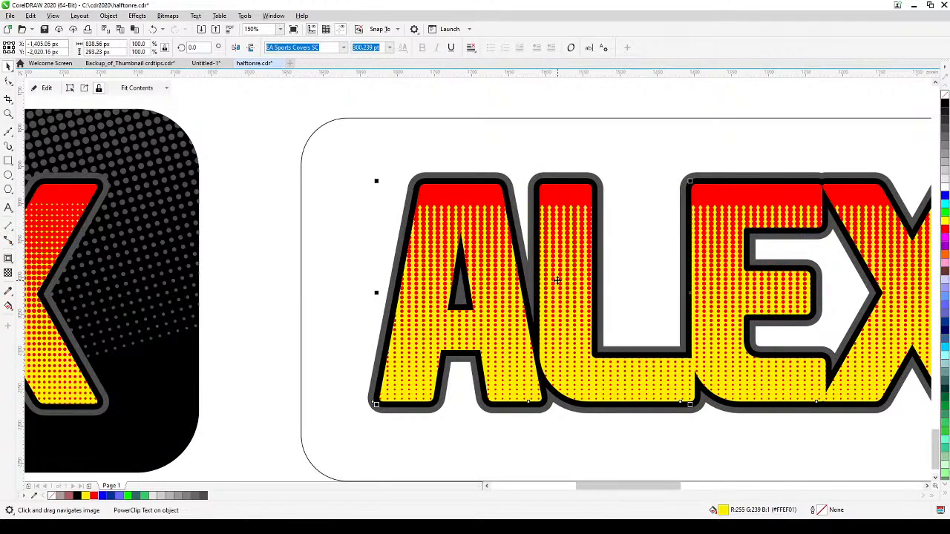
scroll(557, 281, down, 1)
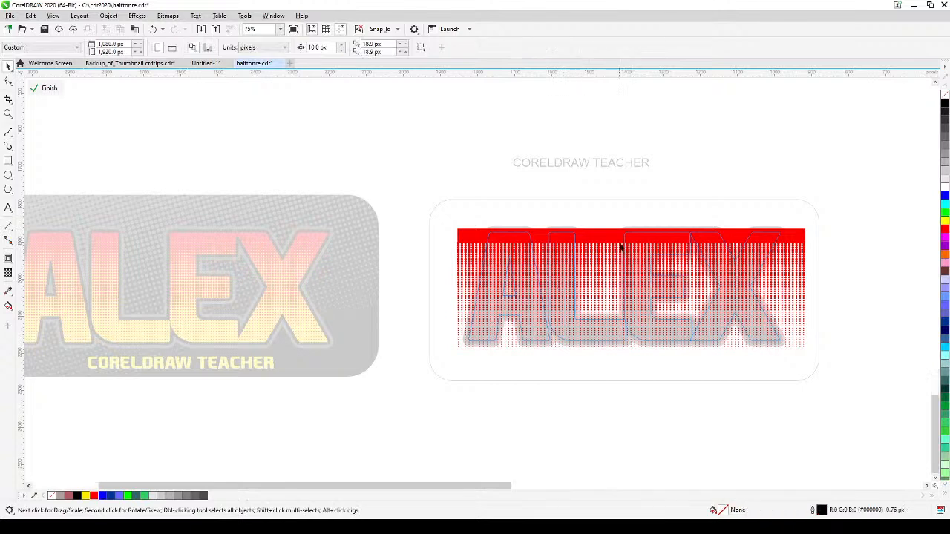
click(622, 244)
drag(406, 204, 863, 389)
drag(807, 226, 794, 244)
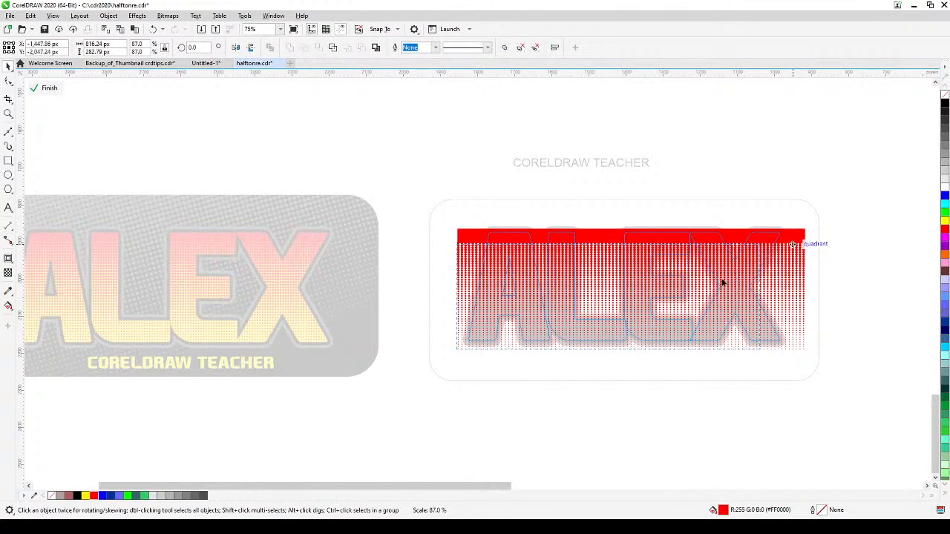
mouse_move(728, 271)
mouse_down()
mouse_move(752, 275)
mouse_move(735, 275)
mouse_up()
drag(781, 331, 778, 340)
click(807, 309)
drag(812, 308, 700, 314)
Duplicate the red dot group in place and move the copy directly beside the original, extending the pattern past the X
click(630, 299)
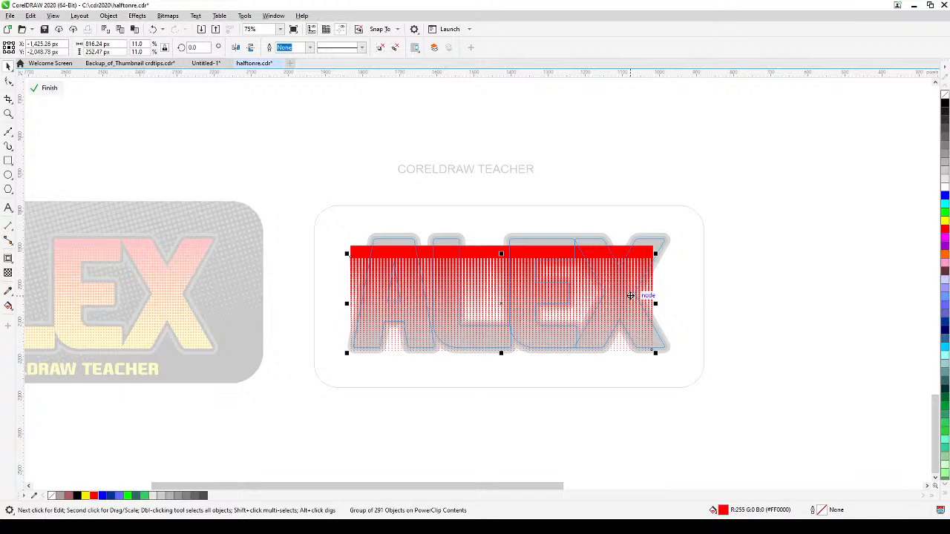
key(KP_Add)
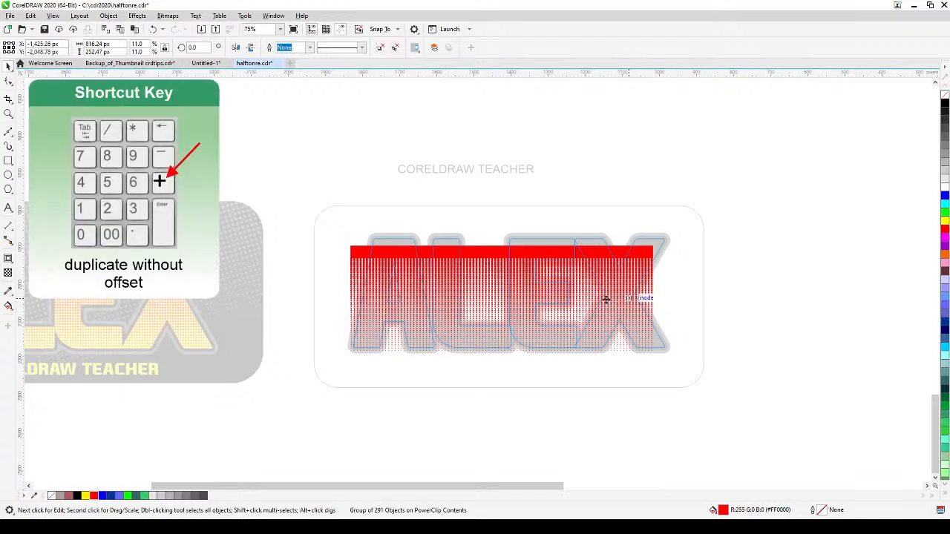
drag(659, 293, 907, 317)
drag(643, 336, 606, 316)
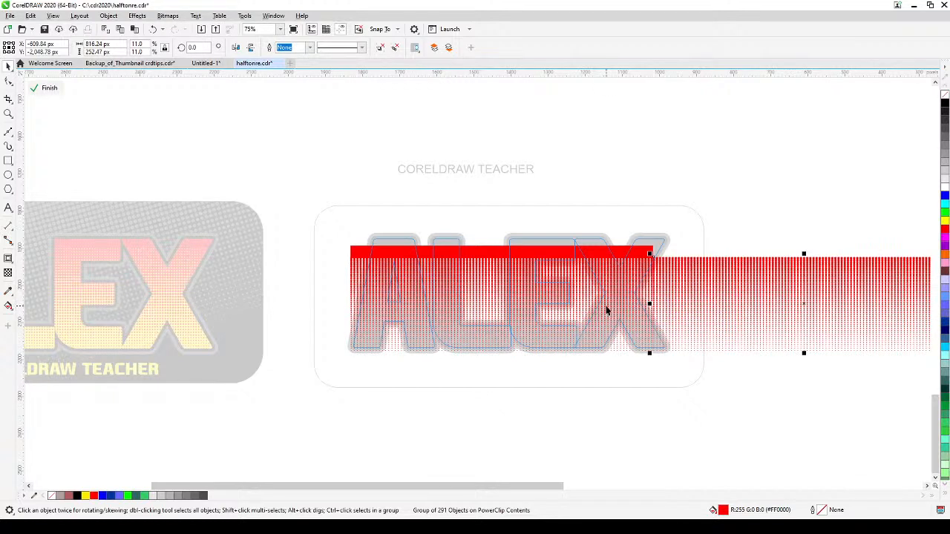
Scale both dot groups together to about 1,367 by 211 px and move them up against the red bar
shift+click(607, 310)
drag(871, 271, 815, 276)
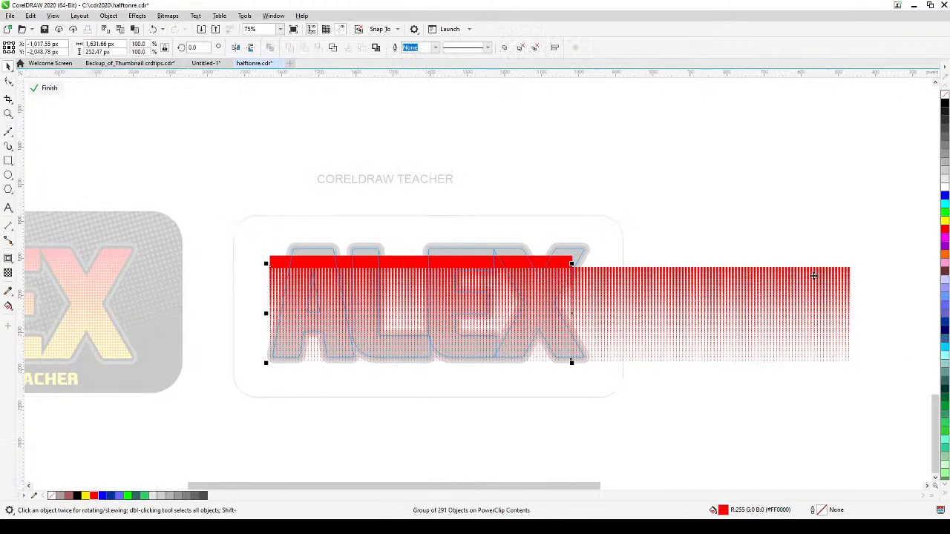
drag(878, 263, 841, 280)
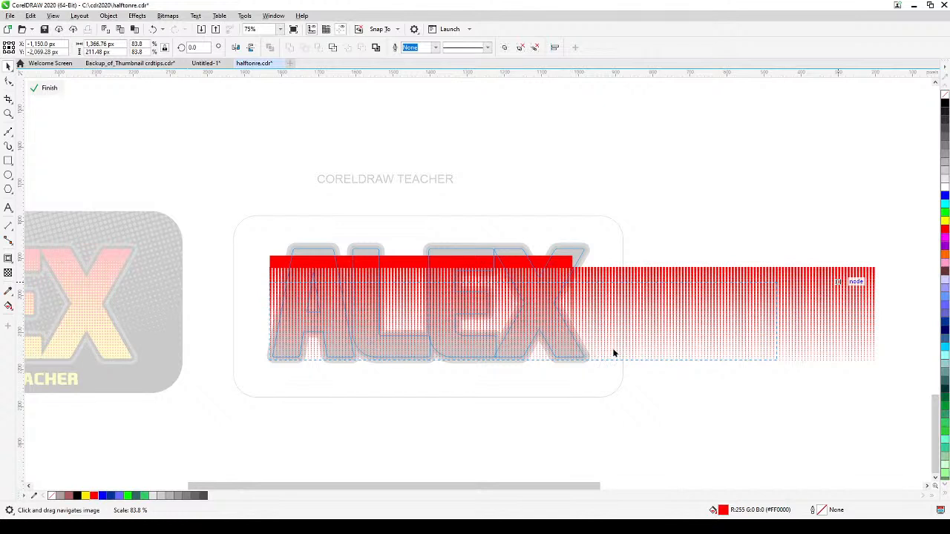
drag(614, 351, 591, 337)
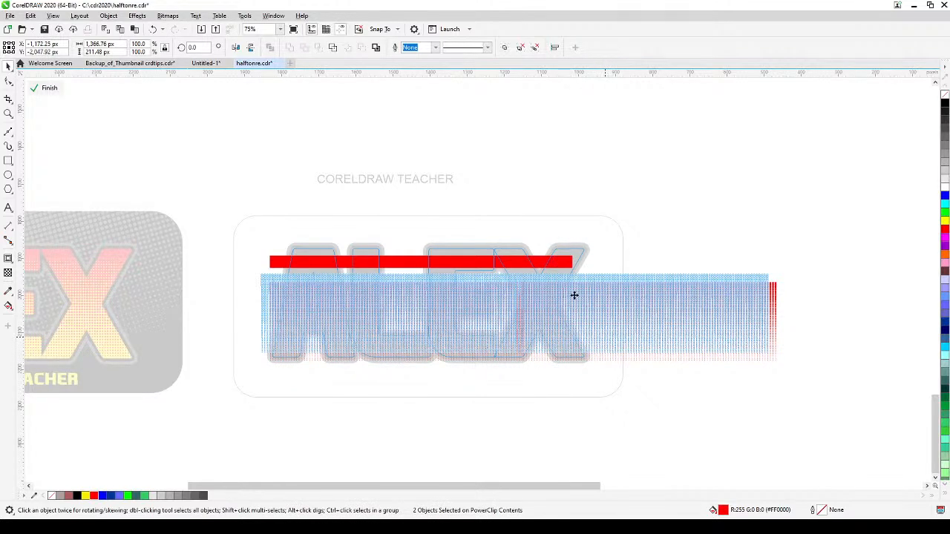
mouse_move(573, 295)
mouse_down()
mouse_move(569, 279)
mouse_move(570, 295)
mouse_up()
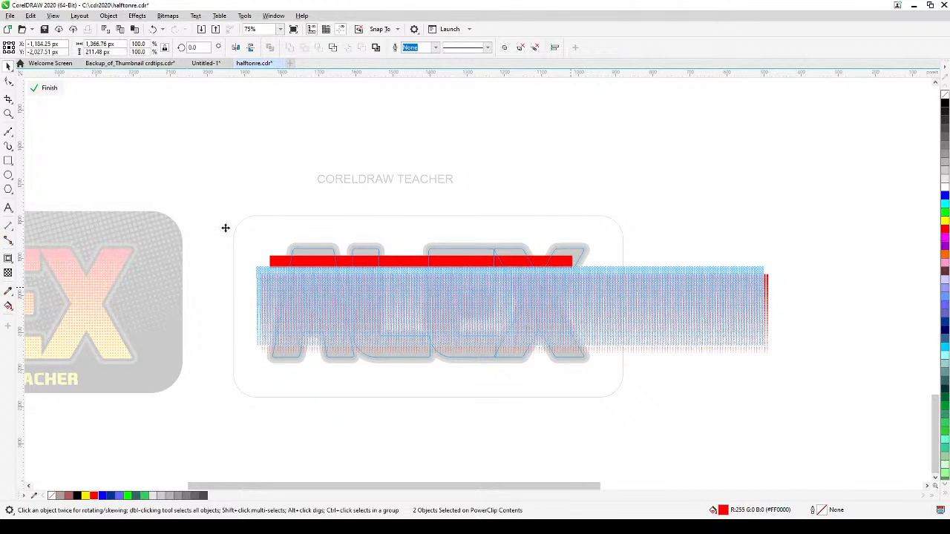
Enlarge the red bar to about 862 by 60 px to cover the letter tops, and finish editing the PowerClip
click(299, 259)
drag(576, 254, 594, 250)
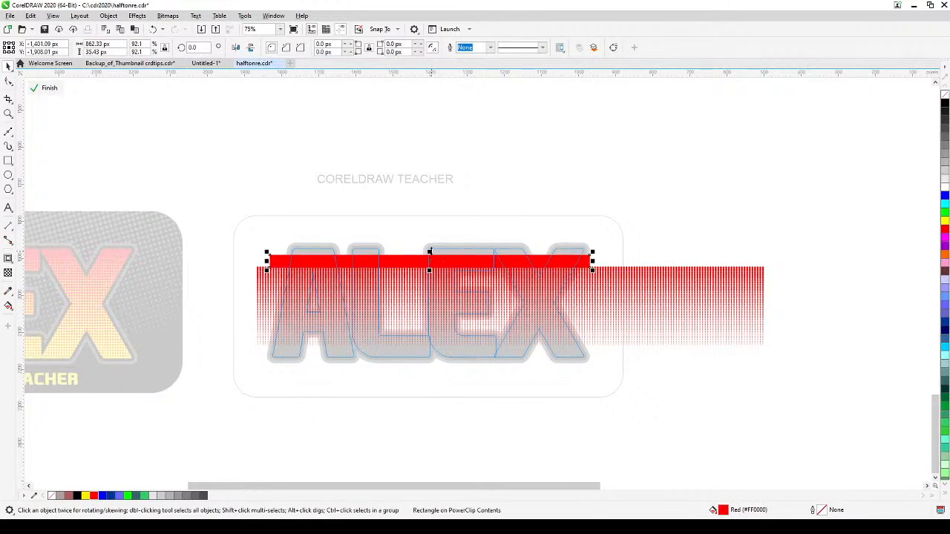
drag(430, 252, 438, 243)
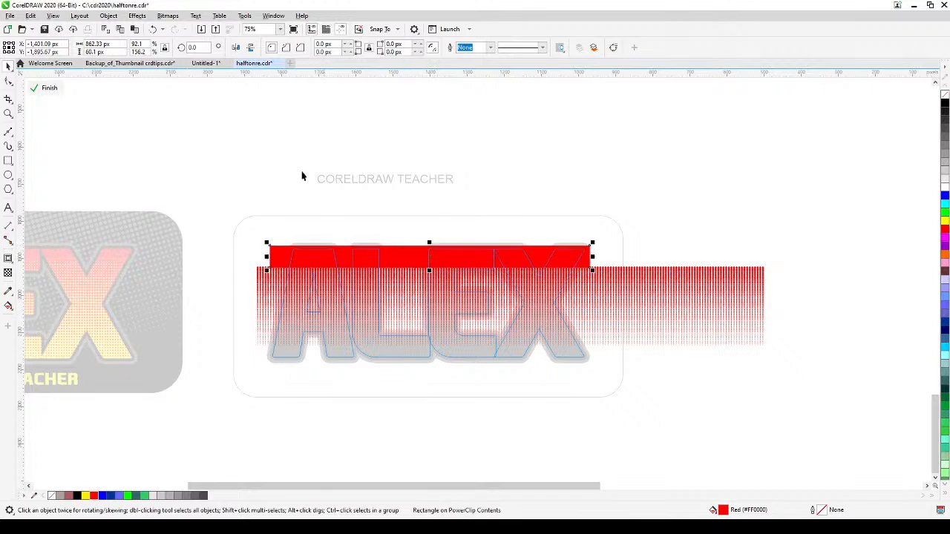
click(58, 87)
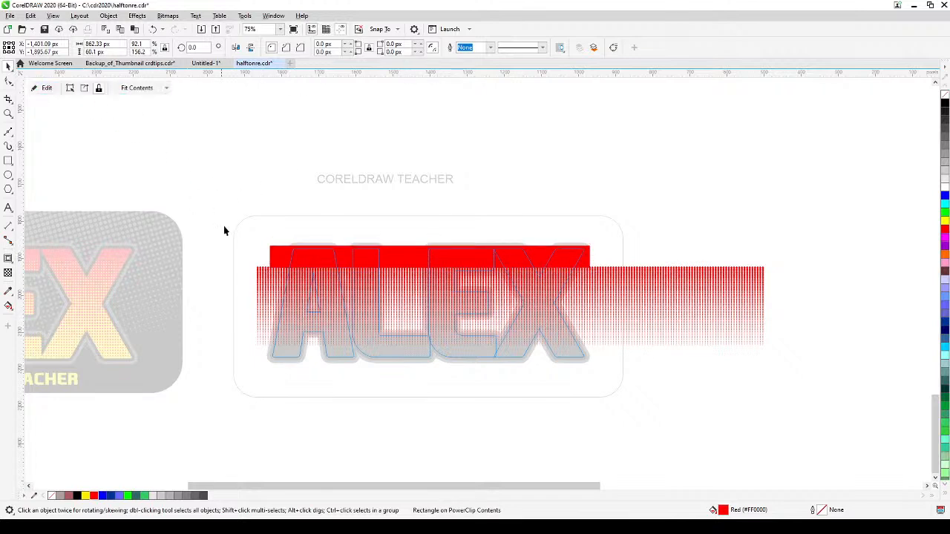
Reopen the ALEX PowerClip contents and delete the duplicate dot group beside the original
drag(298, 414, 458, 402)
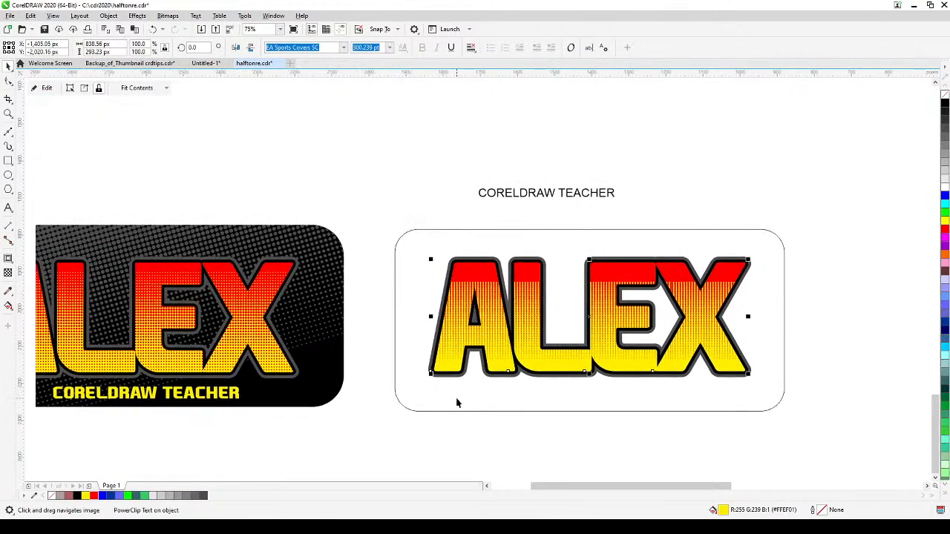
scroll(460, 343, up, 3)
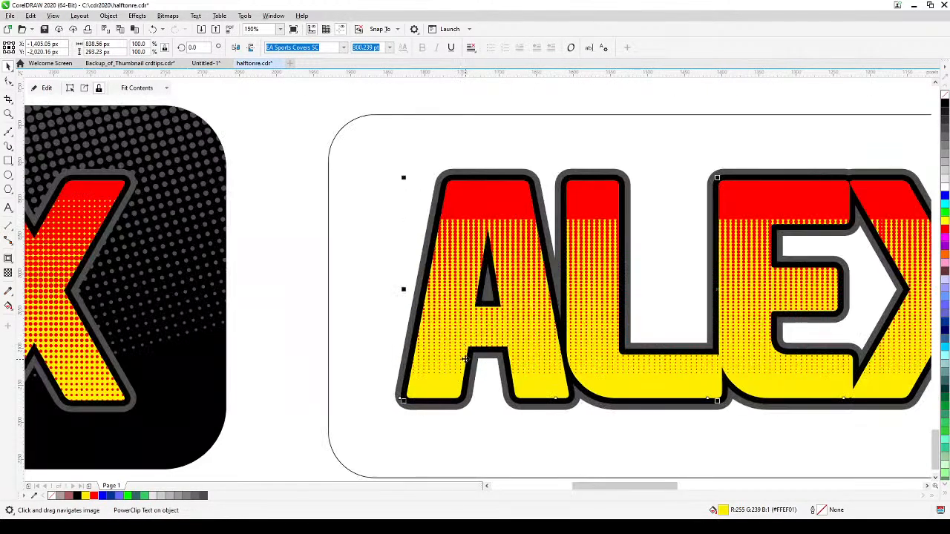
drag(466, 359, 336, 344)
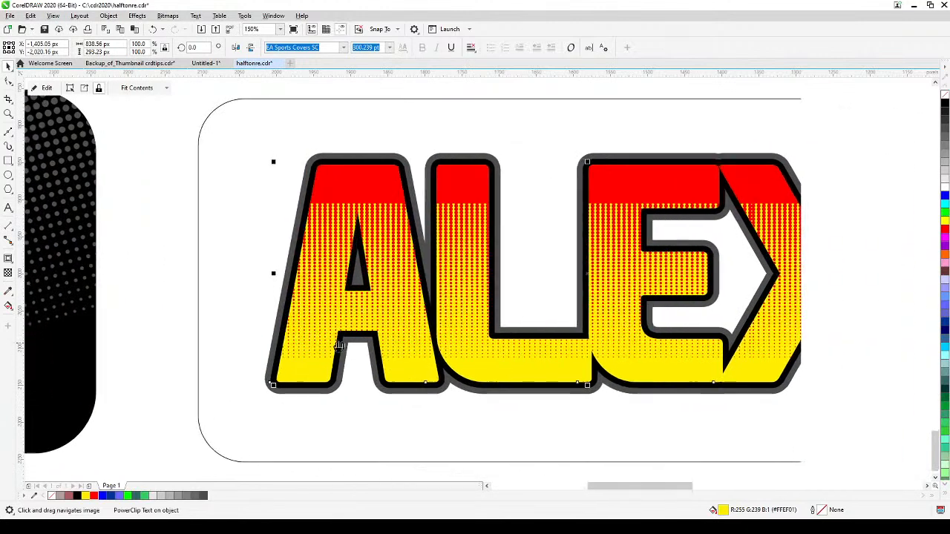
ctrl+click(442, 339)
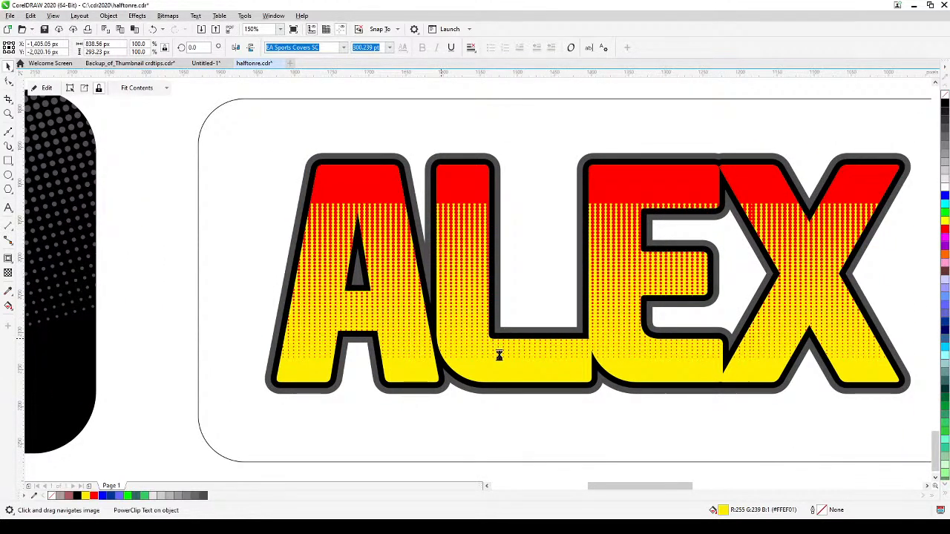
drag(530, 390, 278, 390)
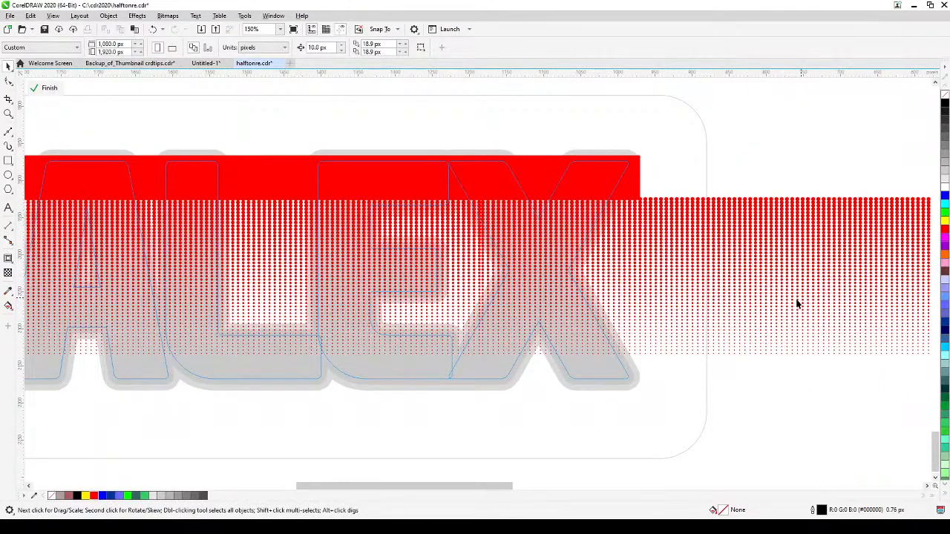
scroll(635, 313, down, 1)
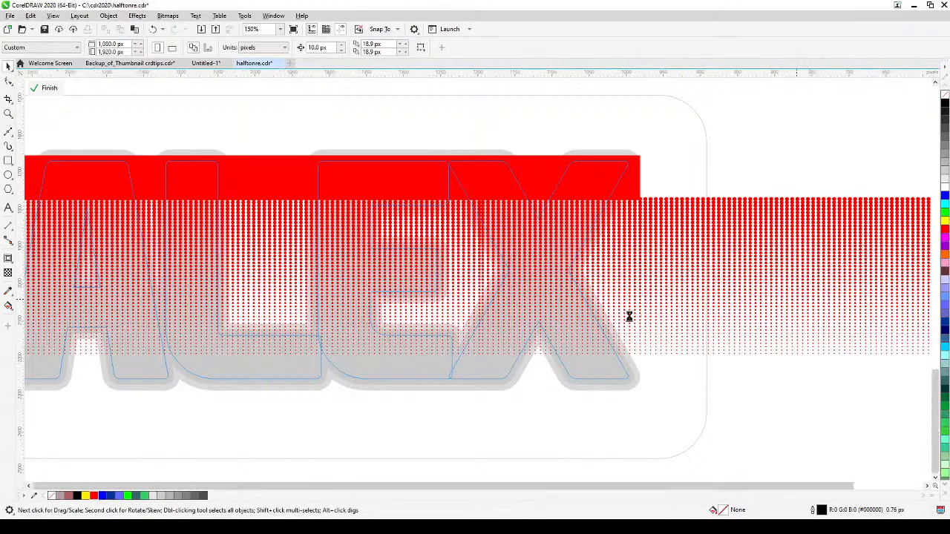
drag(634, 314, 569, 331)
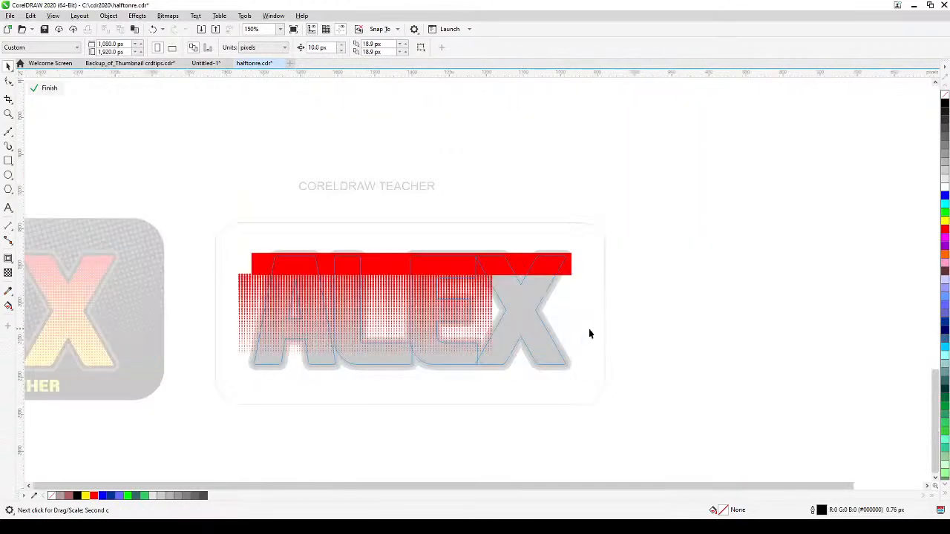
Enlarge the red dot group to about 977 by 302 px, shift it and the red bar up over the letters, and finish editing the PowerClip
click(494, 353)
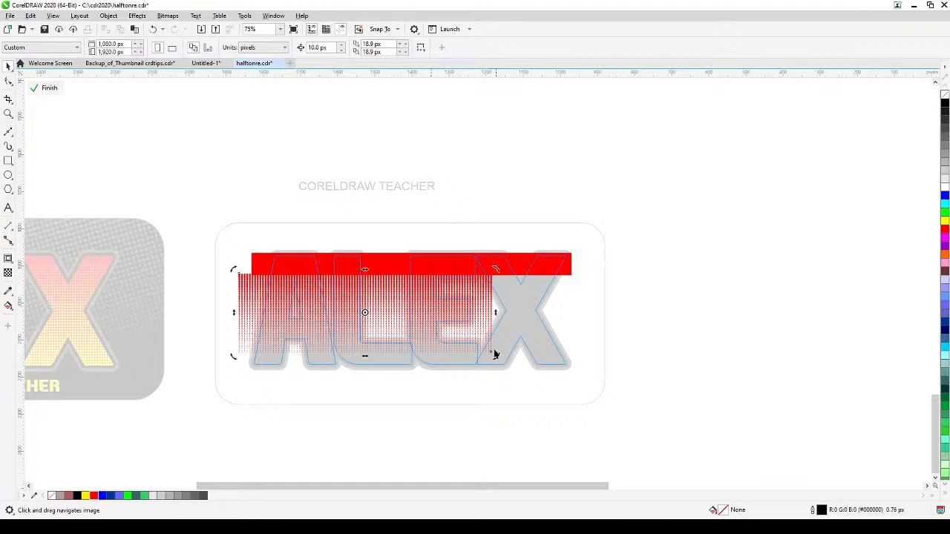
drag(494, 354, 593, 386)
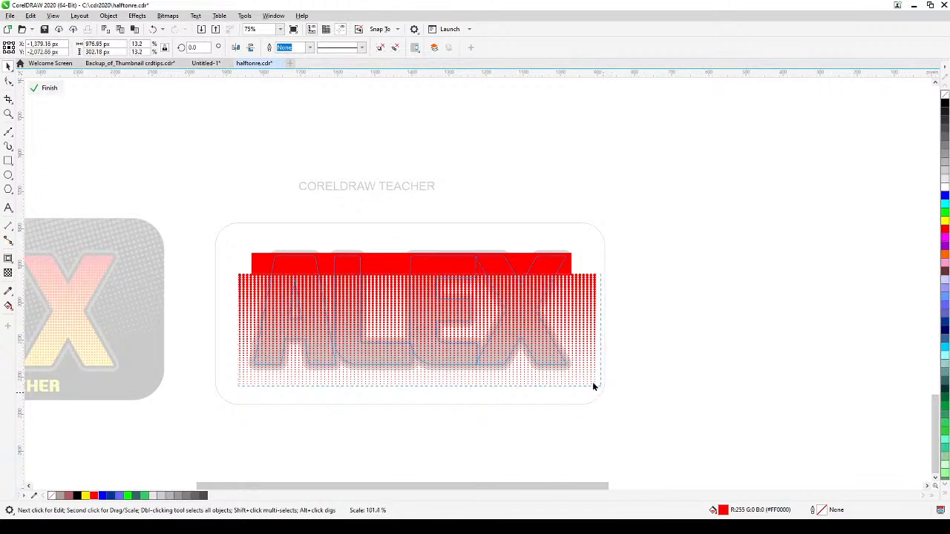
click(517, 262)
drag(518, 262, 518, 247)
click(568, 285)
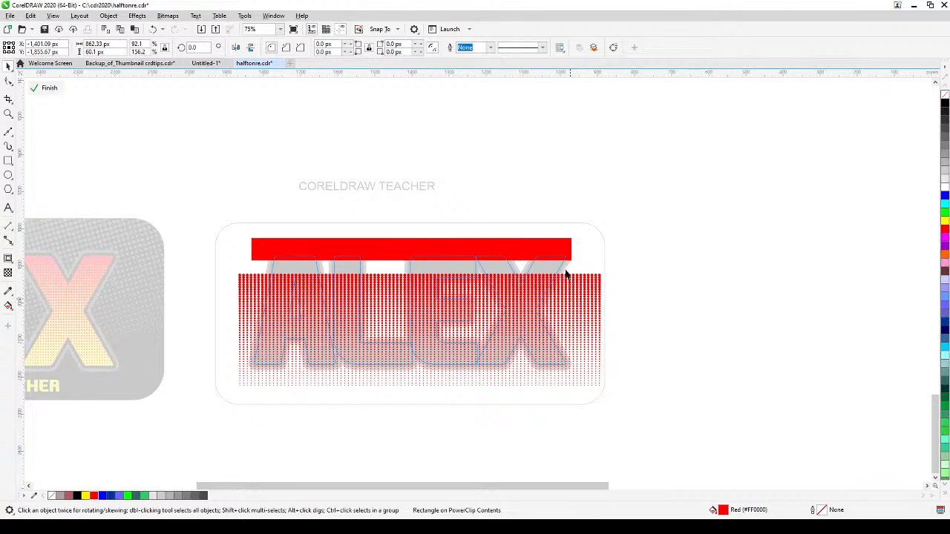
drag(574, 288, 569, 270)
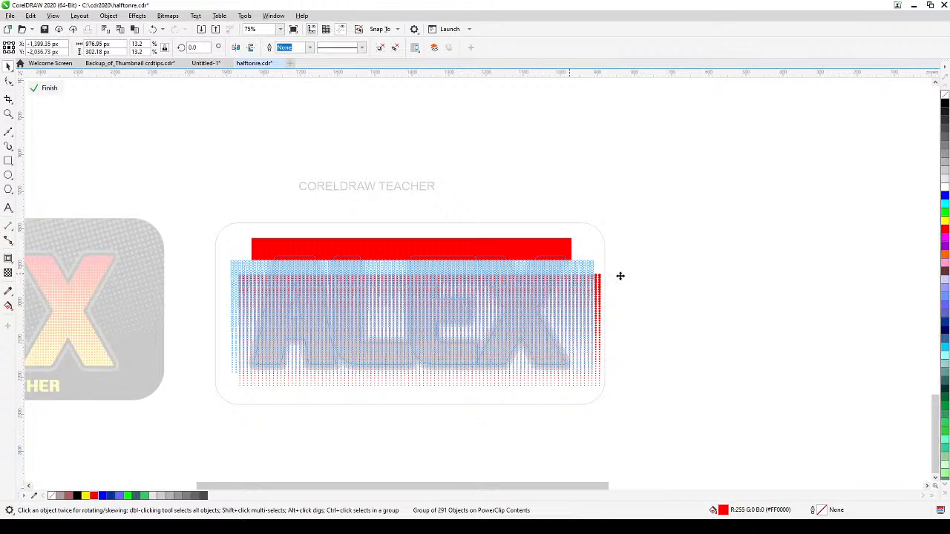
drag(616, 288, 614, 290)
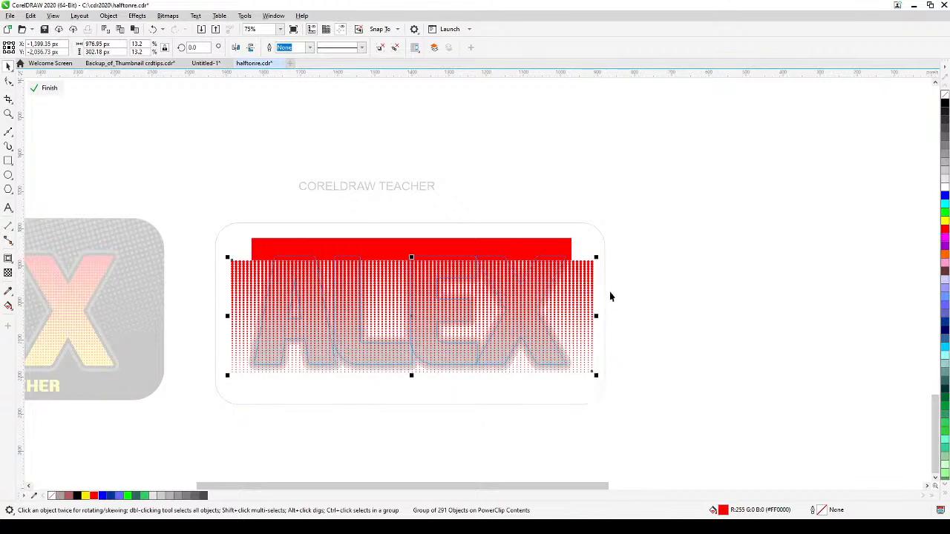
click(42, 89)
Compare the halftone dots in the new ALEX lettering with those in the finished badge
click(121, 161)
drag(157, 231, 409, 228)
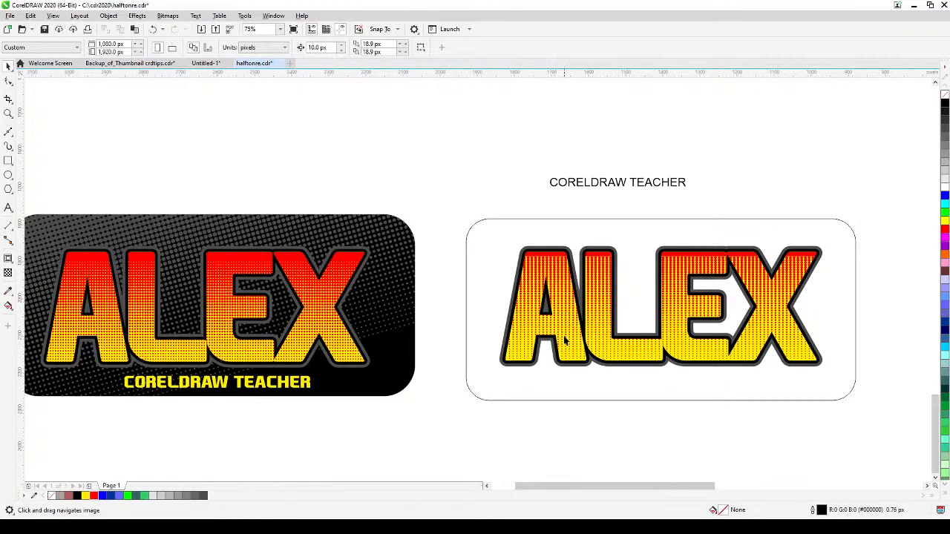
drag(564, 340, 518, 338)
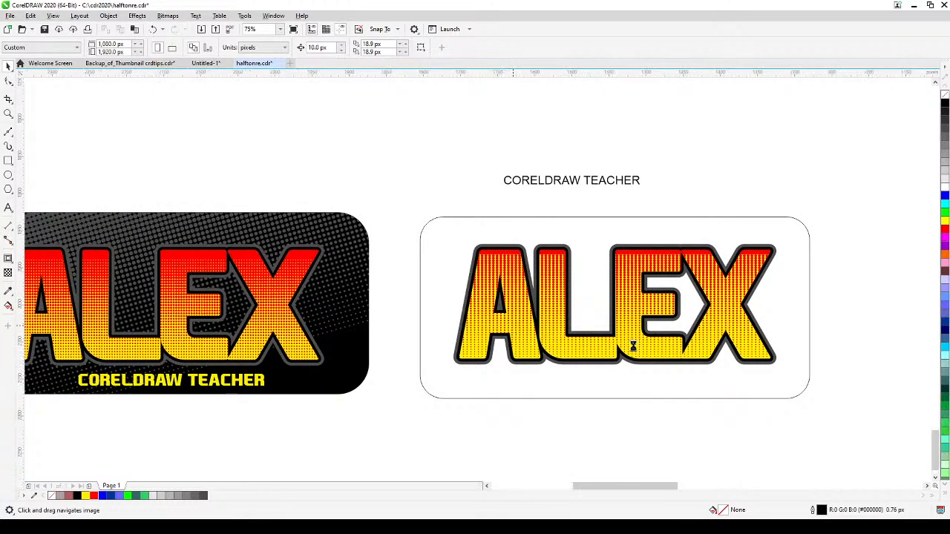
scroll(630, 345, up, 2)
drag(629, 345, 512, 338)
scroll(535, 339, down, 2)
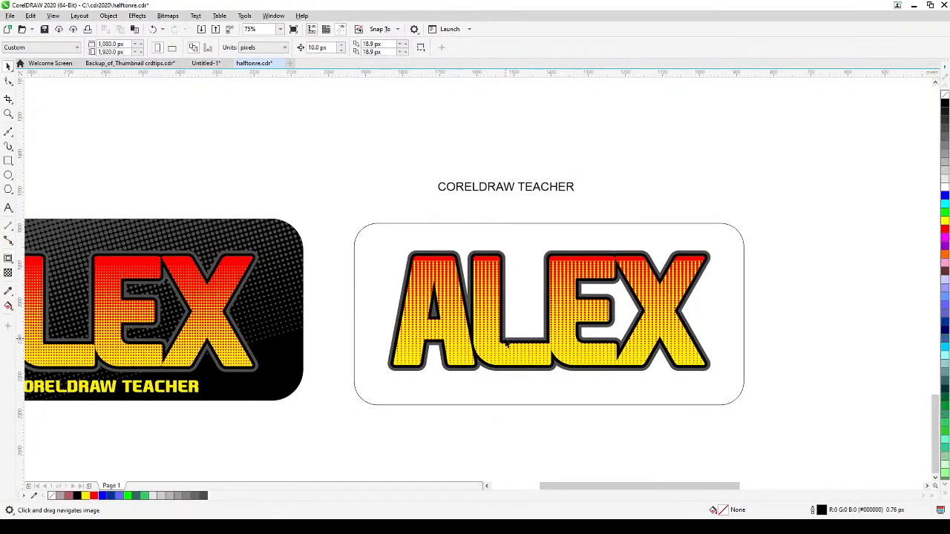
scroll(512, 338, up, 2)
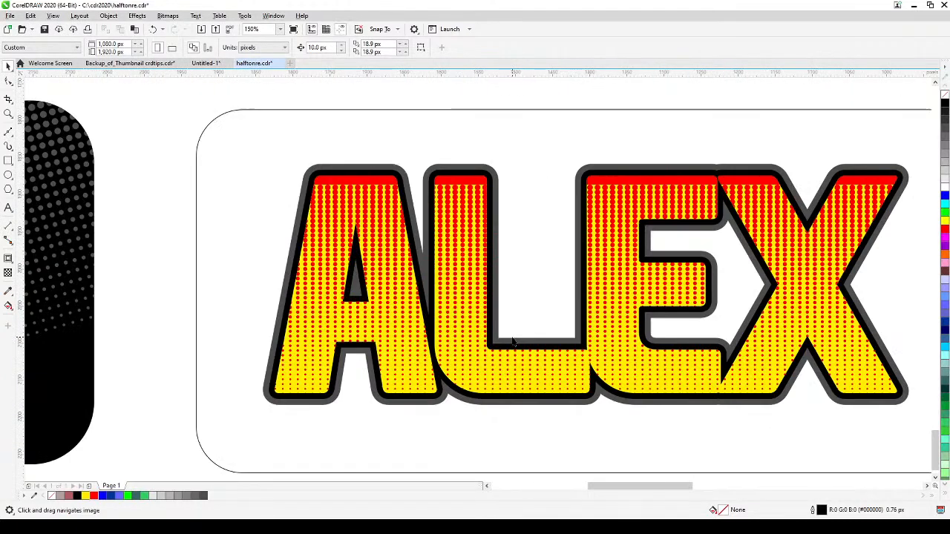
Reopen the PowerClip contents of the new ALEX lettering and delete the red bar and the red dot group
key(space)
click(464, 326)
key(space)
drag(400, 236, 666, 259)
drag(689, 325, 346, 318)
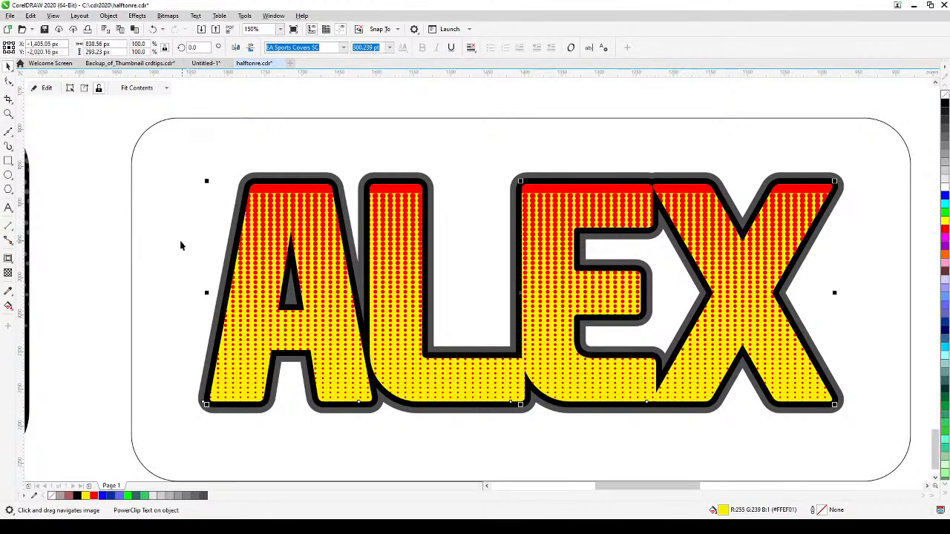
click(43, 89)
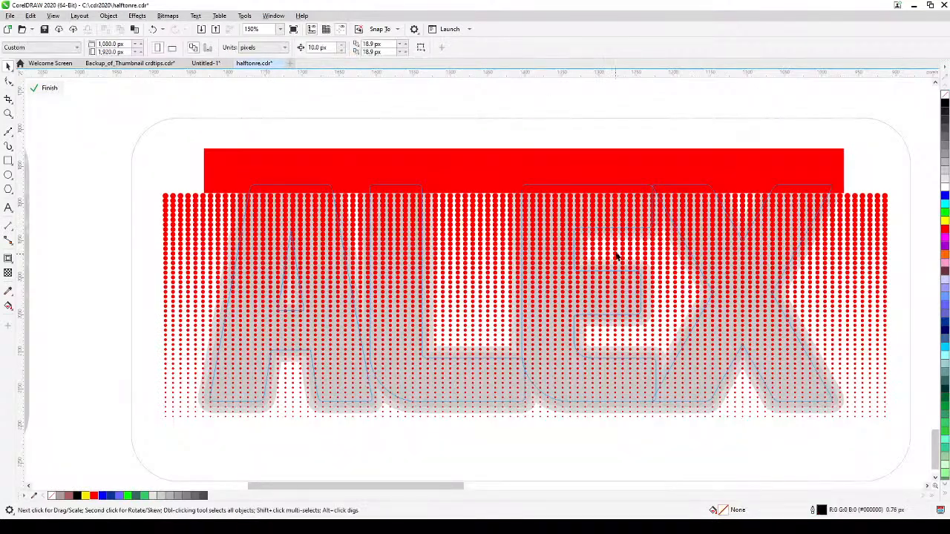
click(625, 153)
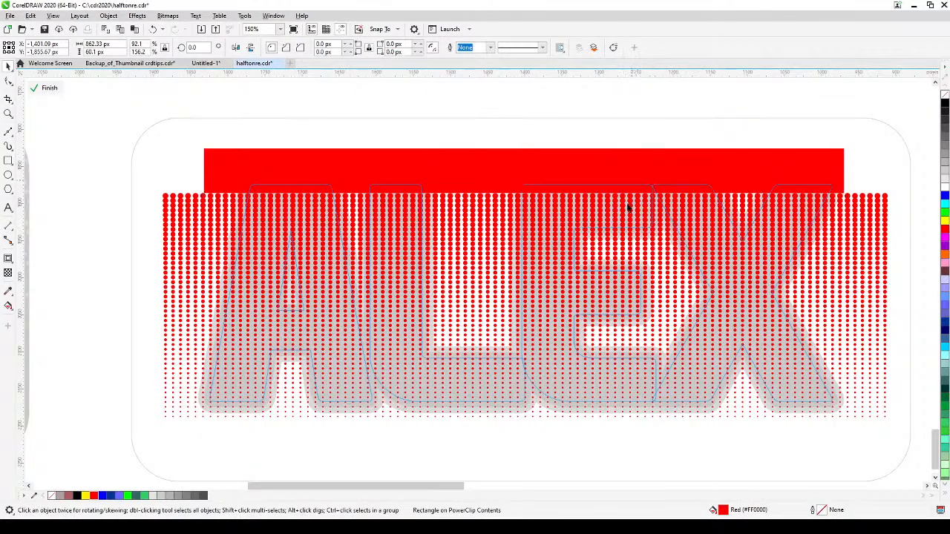
key(Delete)
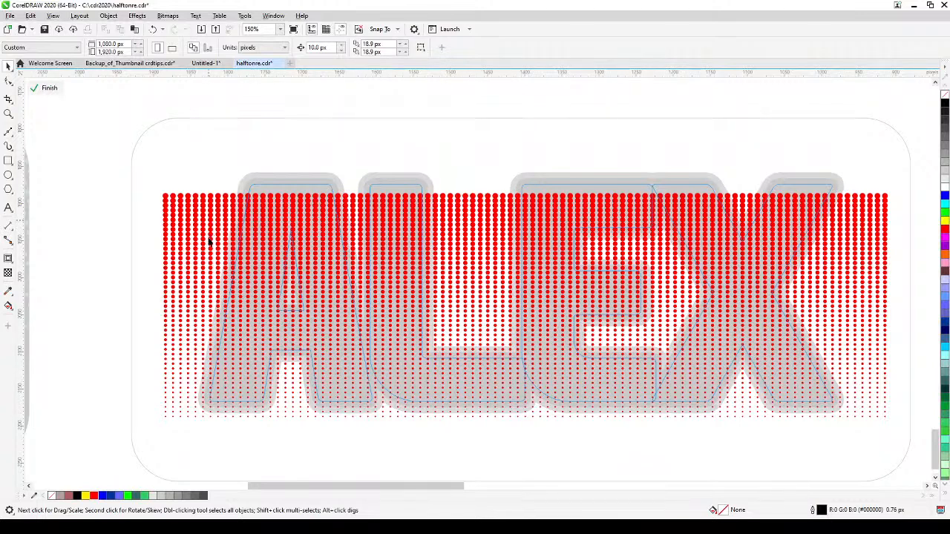
scroll(310, 260, down, 1)
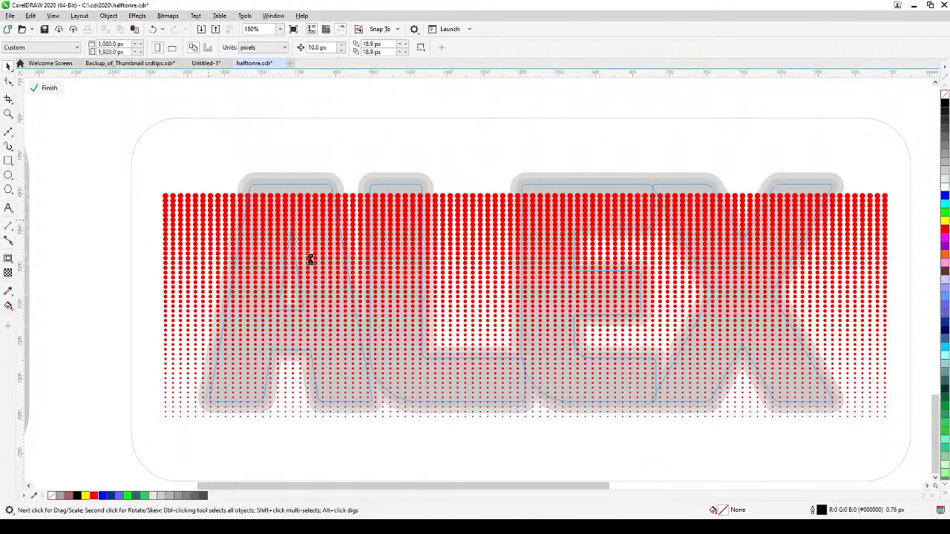
click(360, 262)
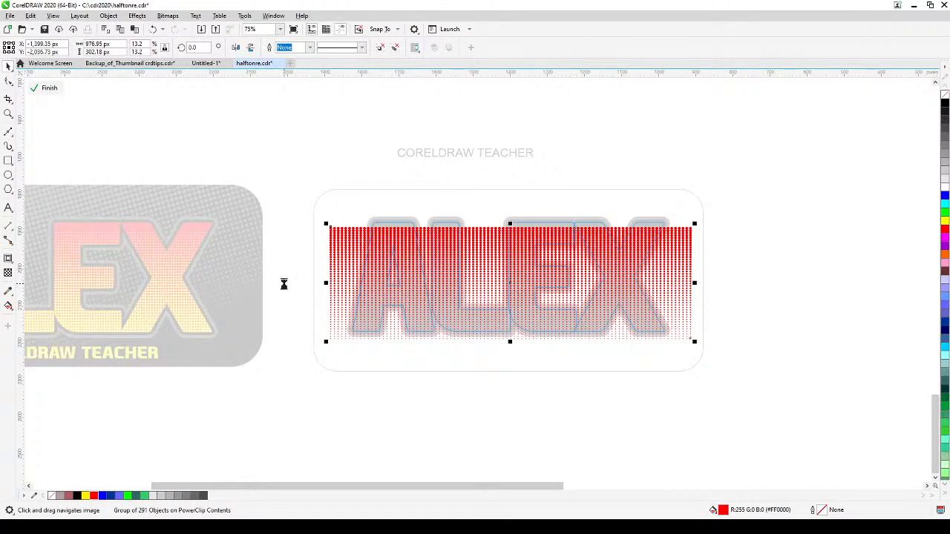
key(Delete)
Draw a circle about 10.5 px in diameter beside the X of the finished badge
scroll(191, 277, up, 1)
drag(315, 286, 413, 291)
scroll(330, 285, down, 1)
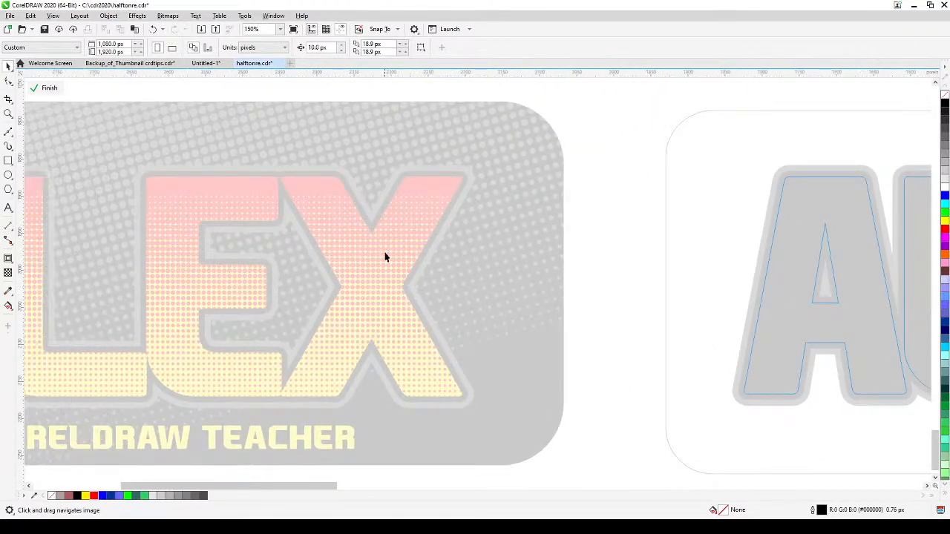
drag(483, 253, 478, 276)
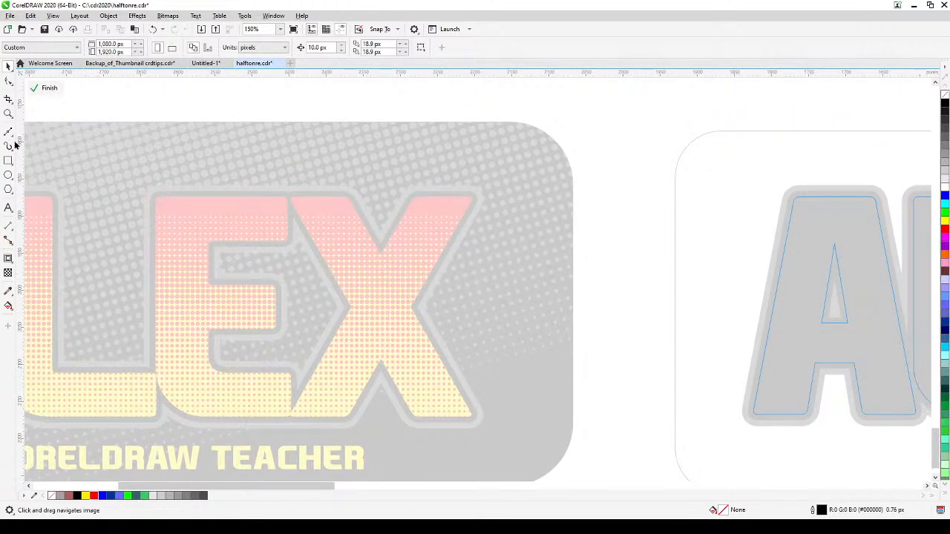
click(9, 113)
drag(354, 172, 611, 426)
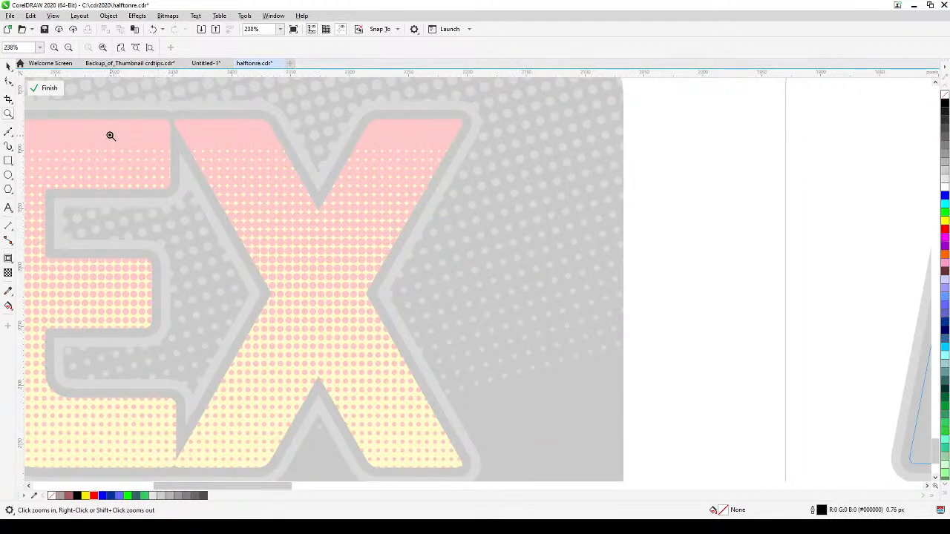
click(8, 66)
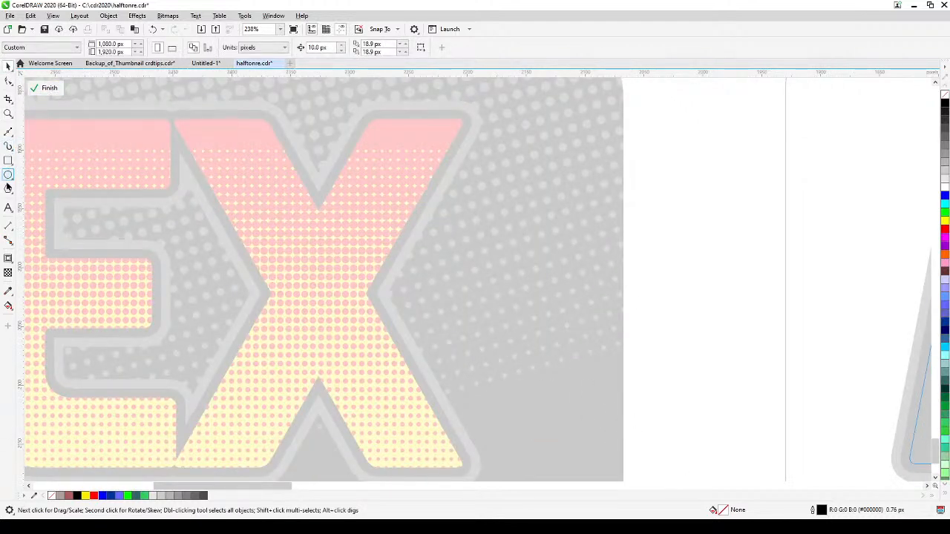
click(8, 175)
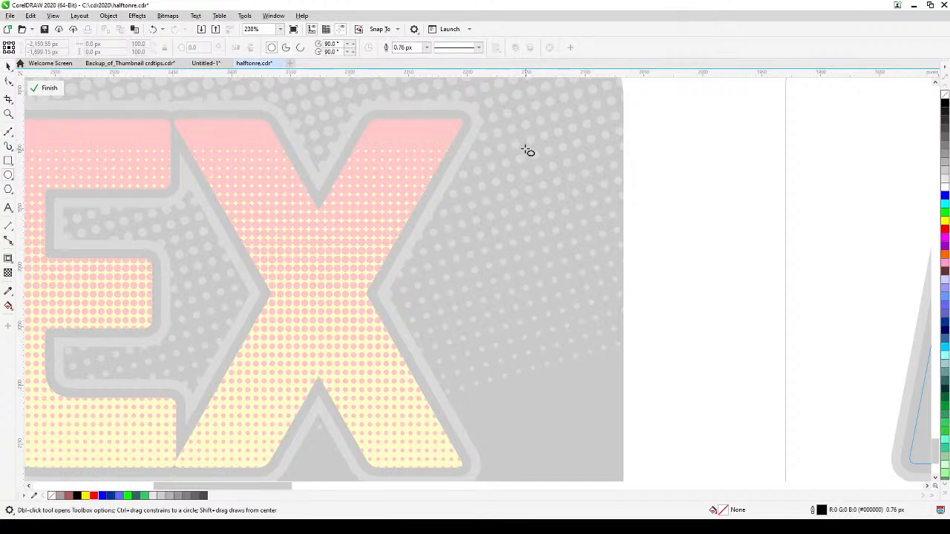
drag(535, 159, 538, 162)
drag(564, 230, 580, 206)
click(9, 66)
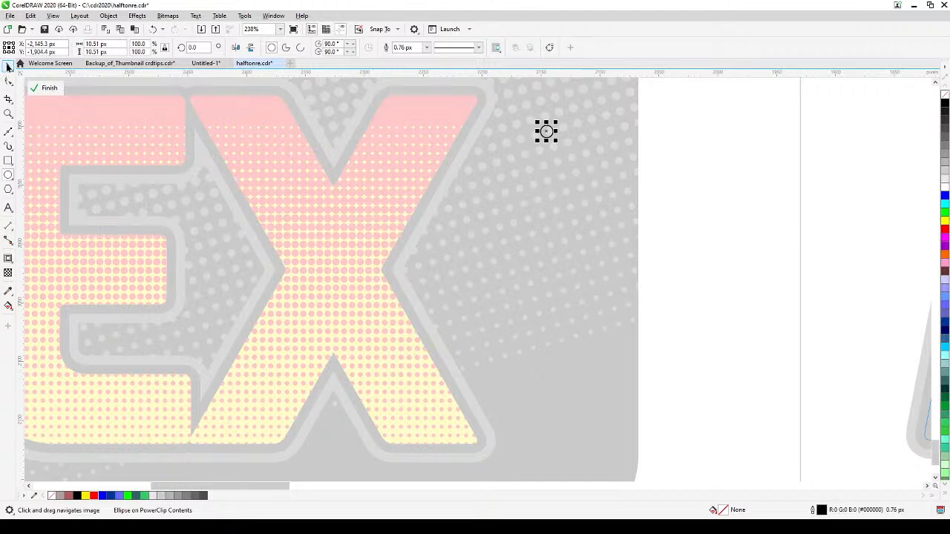
Try duplicating the circle in place, moving the copy straight down near the X's foot and shrinking it to about 7.6 px
key(KP_Add)
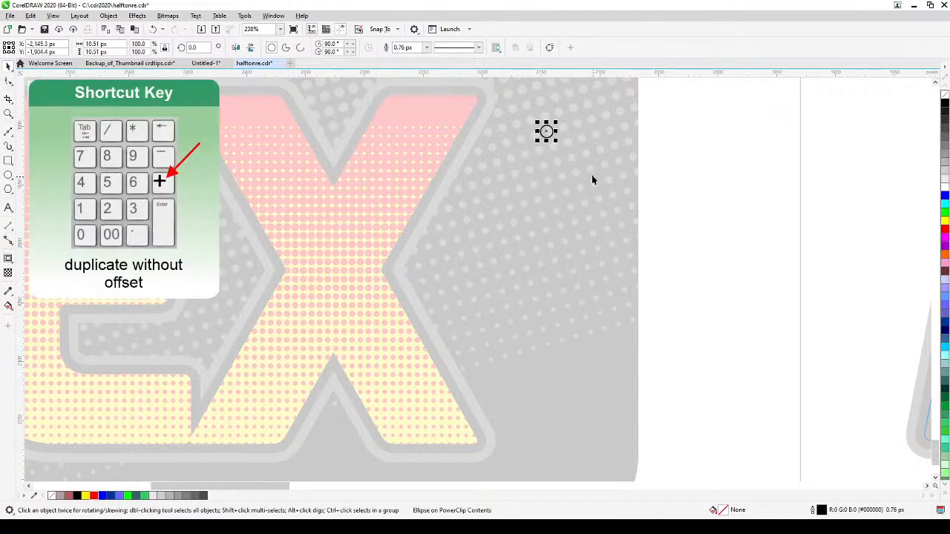
drag(546, 131, 548, 455)
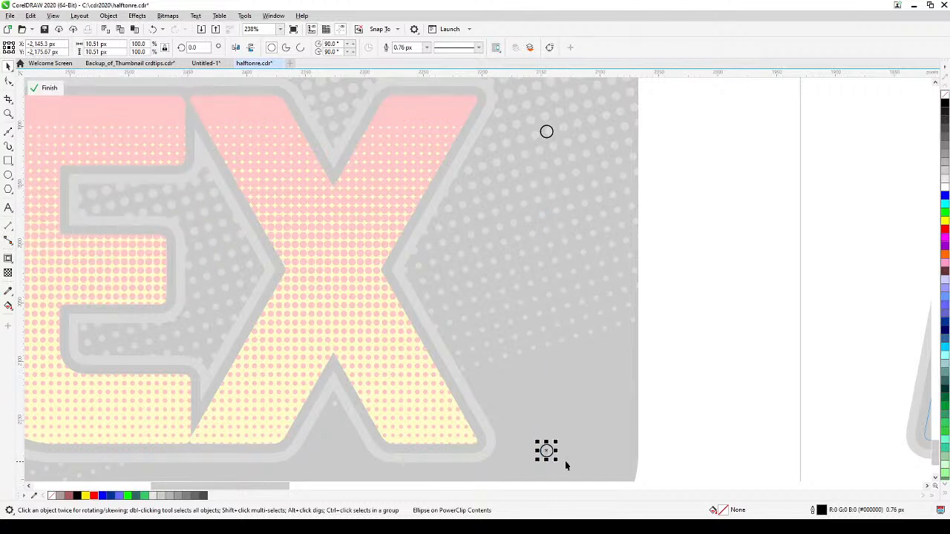
drag(554, 460, 549, 454)
click(681, 422)
drag(514, 470, 553, 444)
click(704, 321)
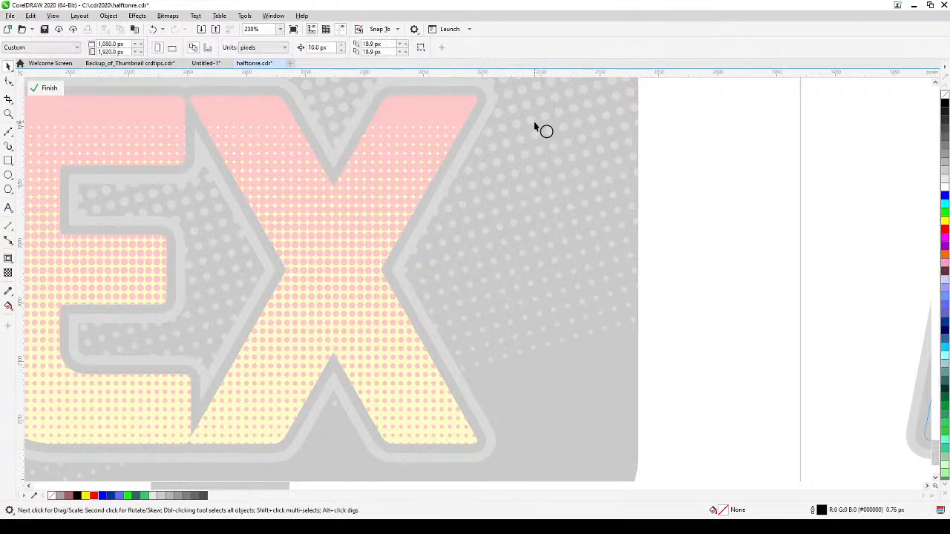
Undo the last changes and delete the small lower circle, keeping only the original circle
click(547, 135)
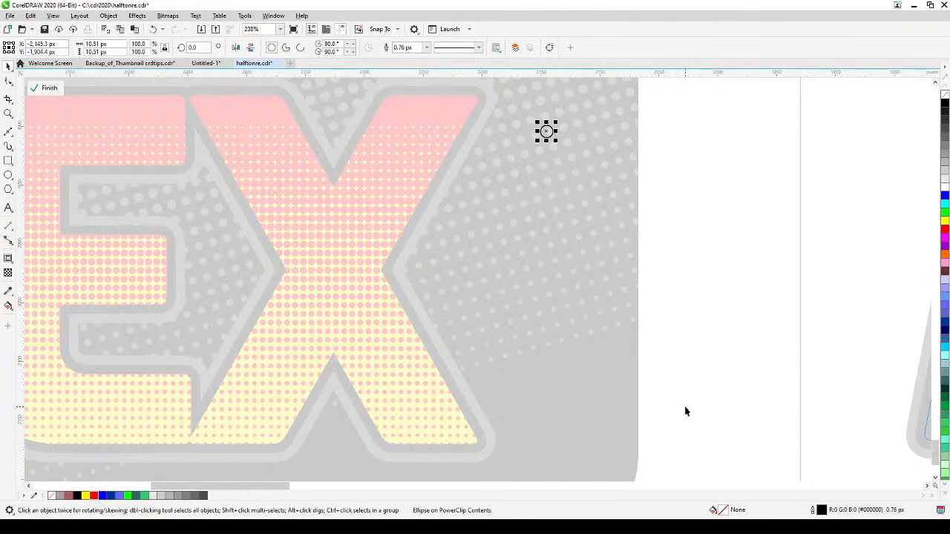
key(ctrl+z)
key(ctrl+z)
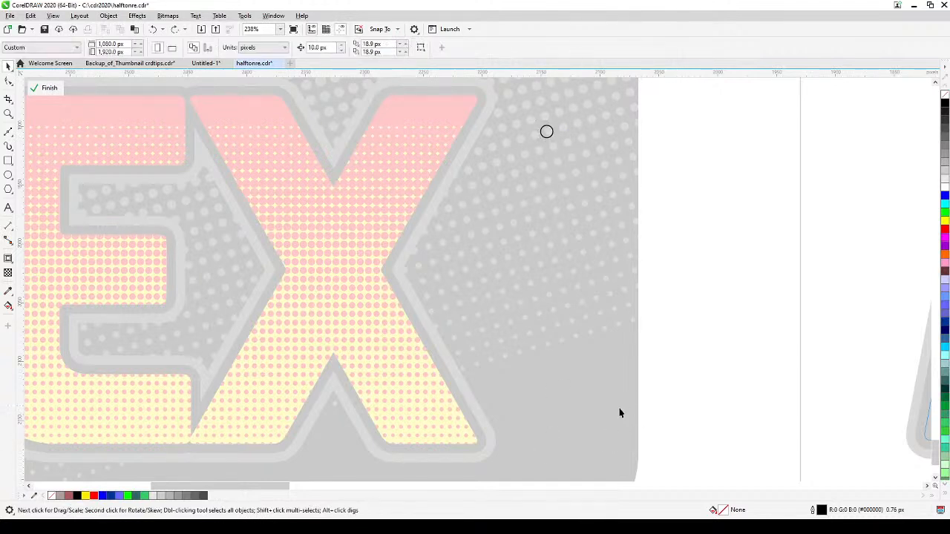
key(ctrl+z)
click(651, 426)
click(547, 455)
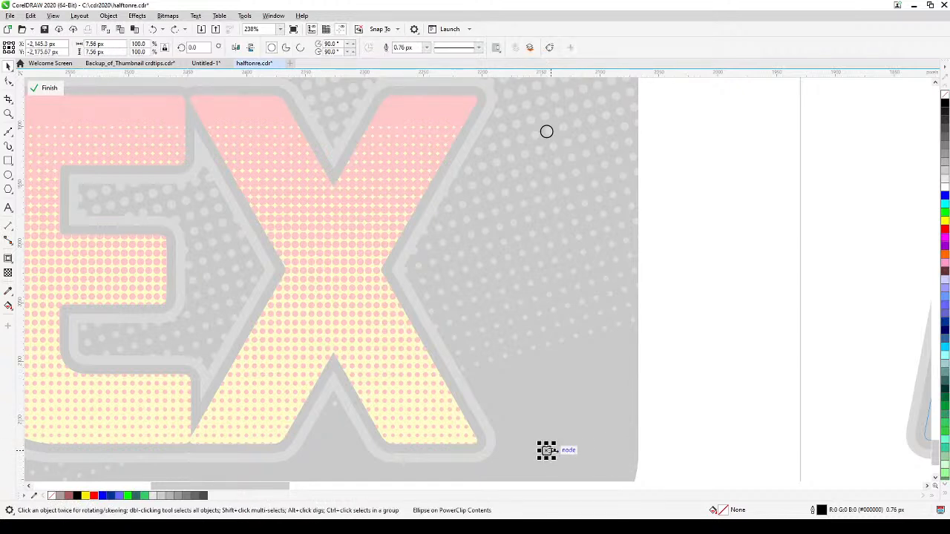
key(Delete)
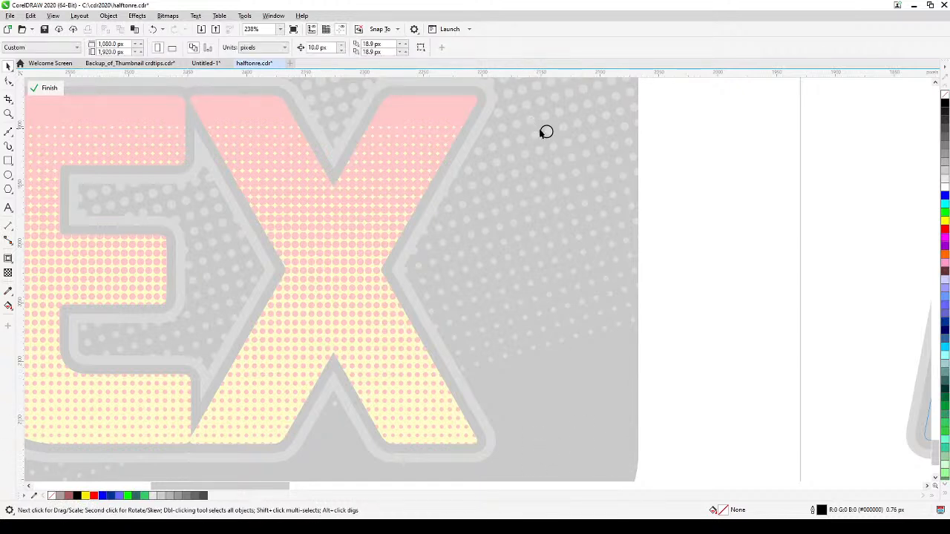
Duplicate the circle straight down near the X's foot and shrink the copy to about 4 px
click(546, 132)
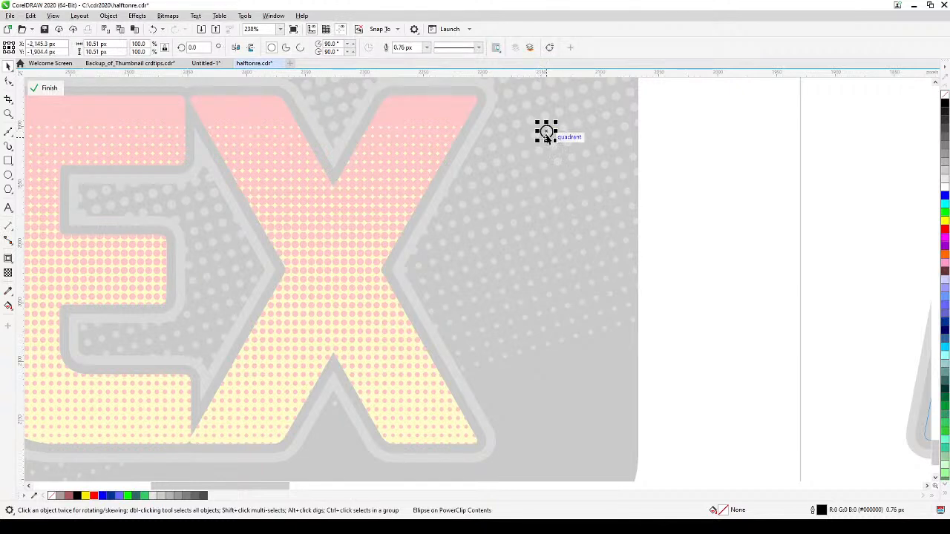
drag(547, 132, 546, 443)
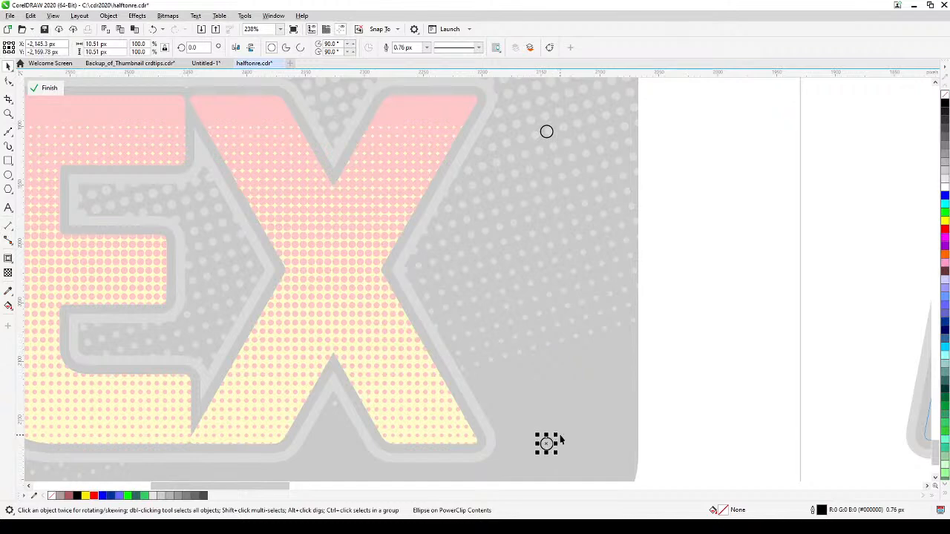
scroll(546, 443, up, 5)
drag(530, 371, 539, 403)
scroll(548, 415, down, 3)
scroll(563, 390, down, 2)
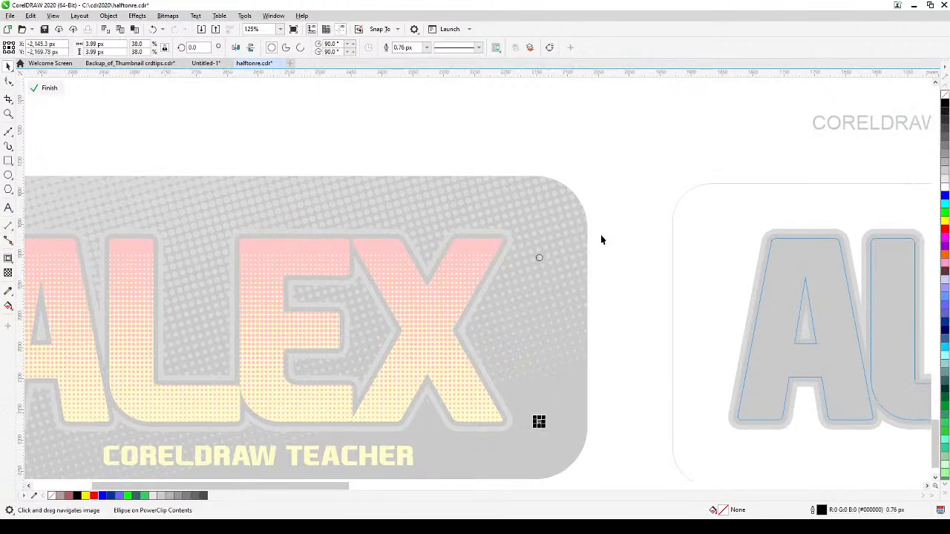
Blend the large upper circle and the small lower circle beside the X with 25 steps
drag(623, 218, 559, 330)
drag(516, 450, 515, 450)
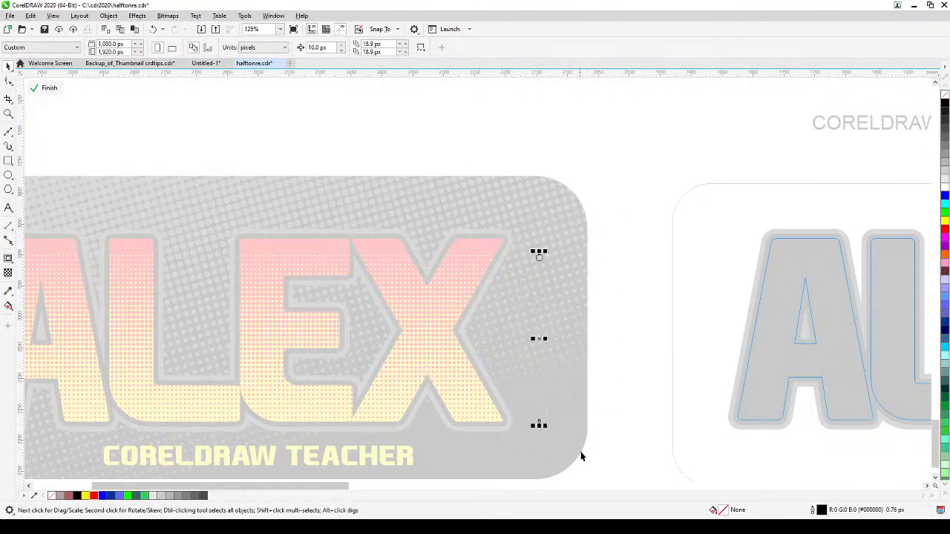
click(131, 15)
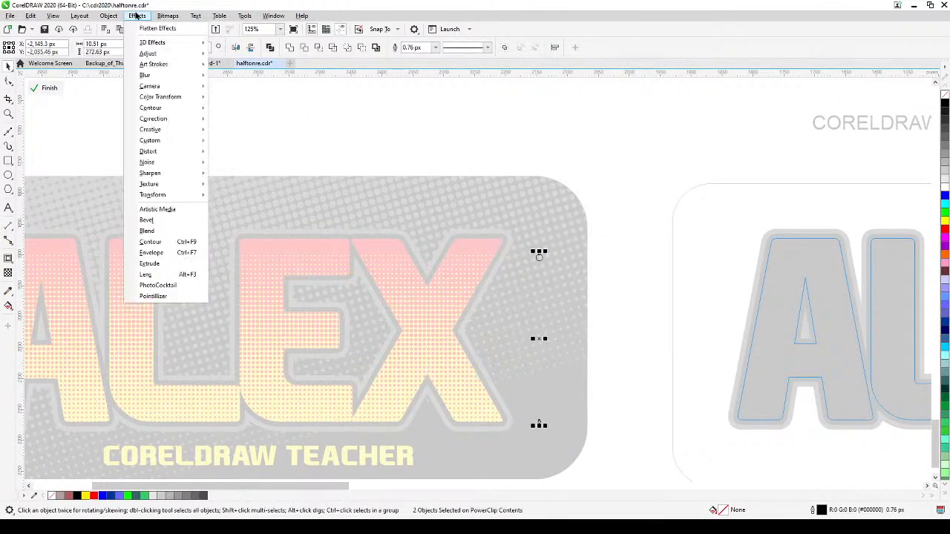
click(168, 231)
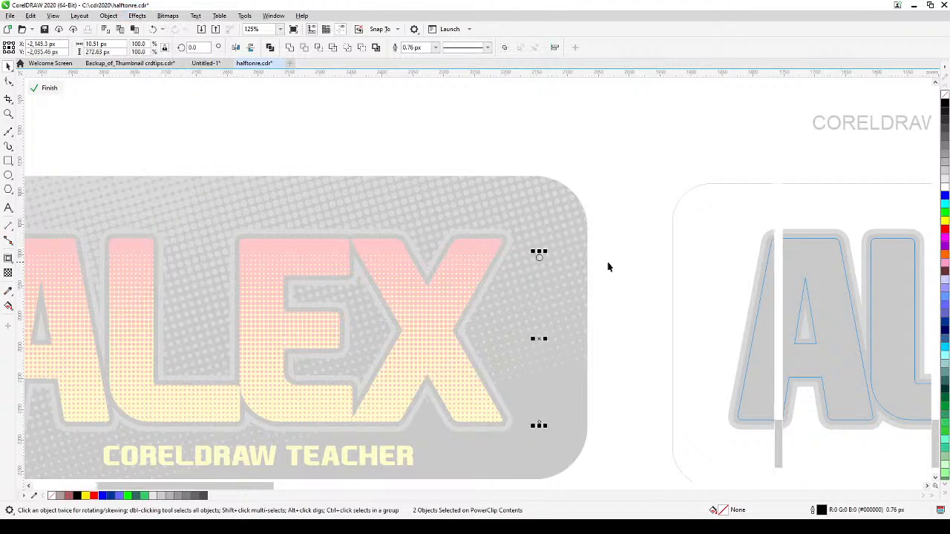
drag(853, 97, 801, 102)
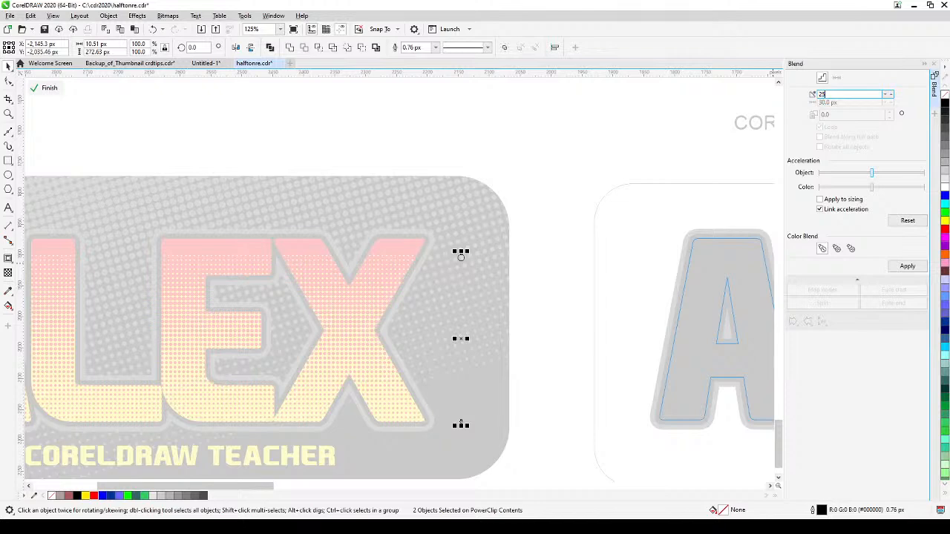
click(907, 265)
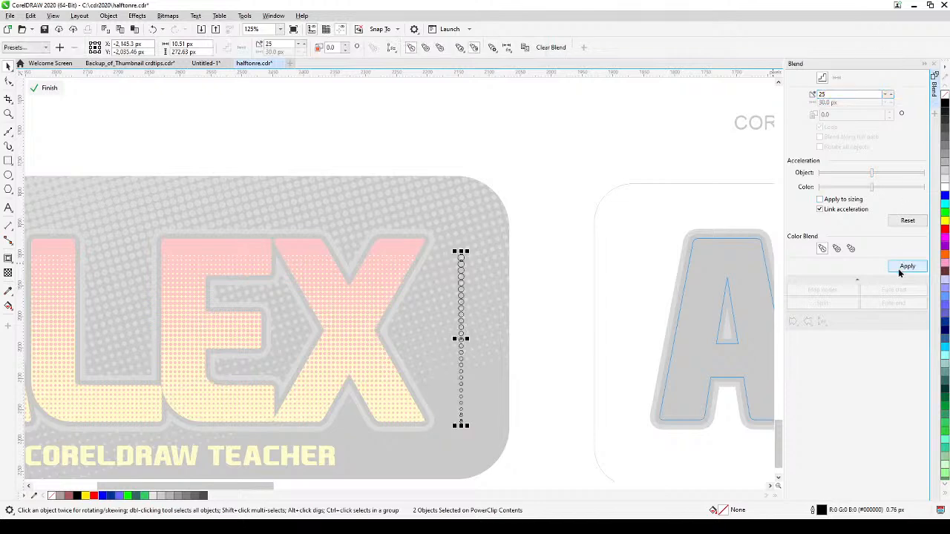
Set the circle blend to 30 steps
scroll(445, 326, up, 1)
drag(446, 326, 463, 285)
drag(527, 273, 524, 255)
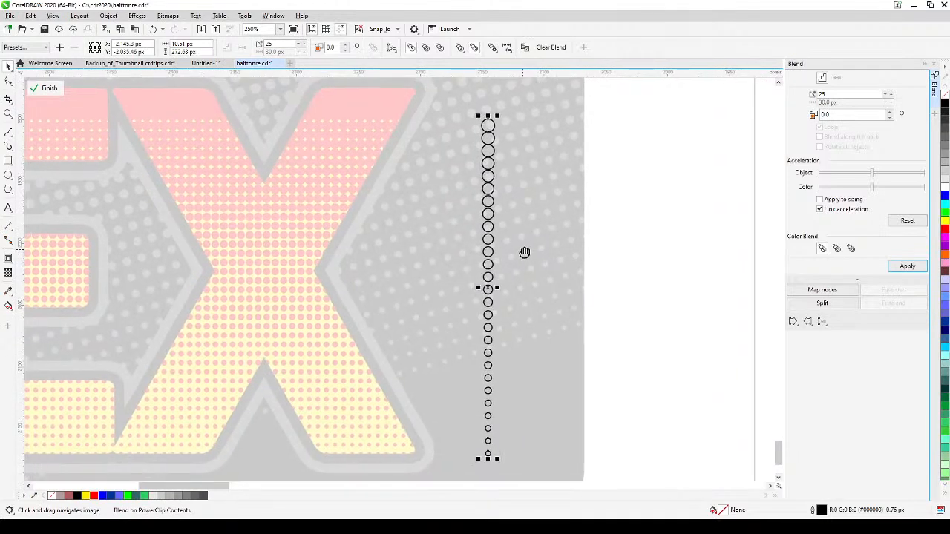
drag(845, 94, 804, 93)
text(30)
key(Return)
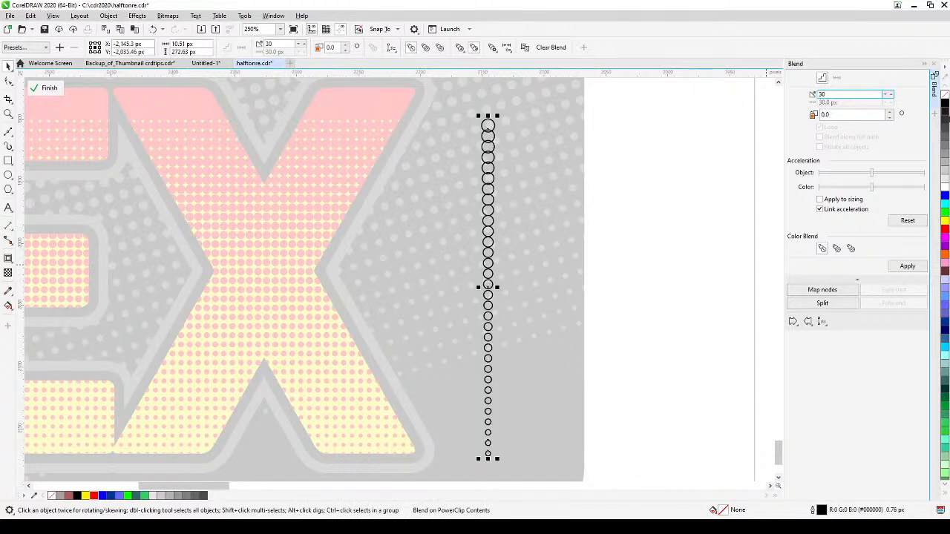
Fill the blended circles red with no outline and move the column just beside the A of the new badge
click(942, 227)
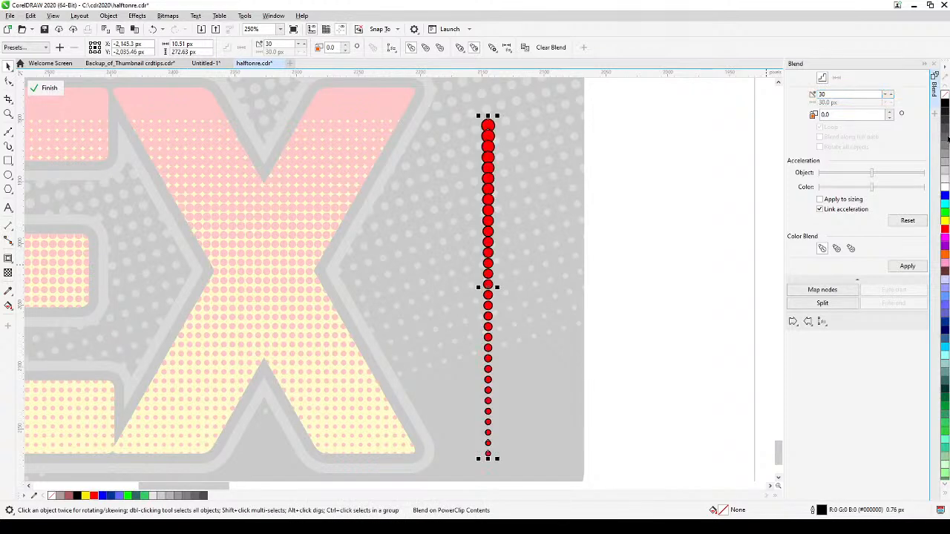
right_click(944, 97)
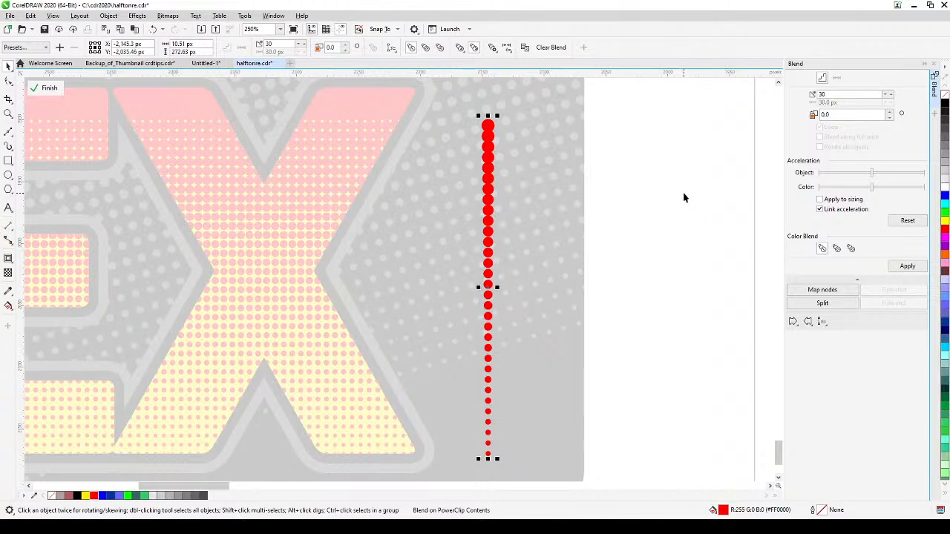
scroll(686, 195, down, 1)
drag(674, 232, 481, 227)
drag(594, 271, 480, 274)
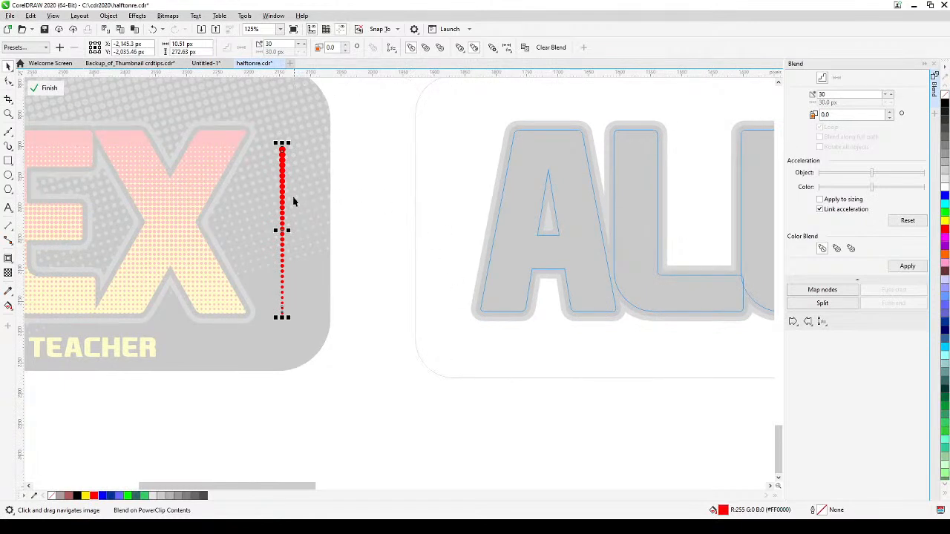
drag(285, 201, 476, 237)
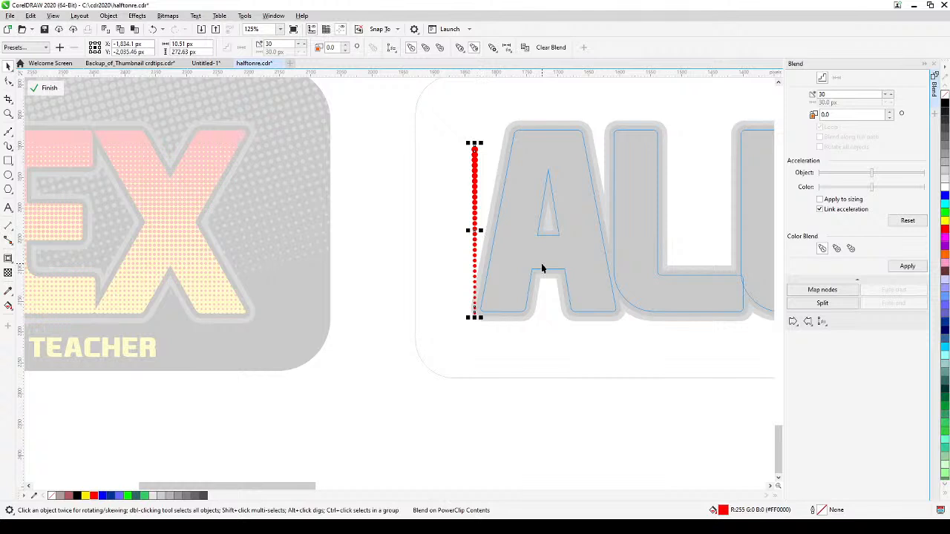
Duplicate the red dot column in place and shift the copy about 10.8 px horizontally toward the A
key(KP_Add)
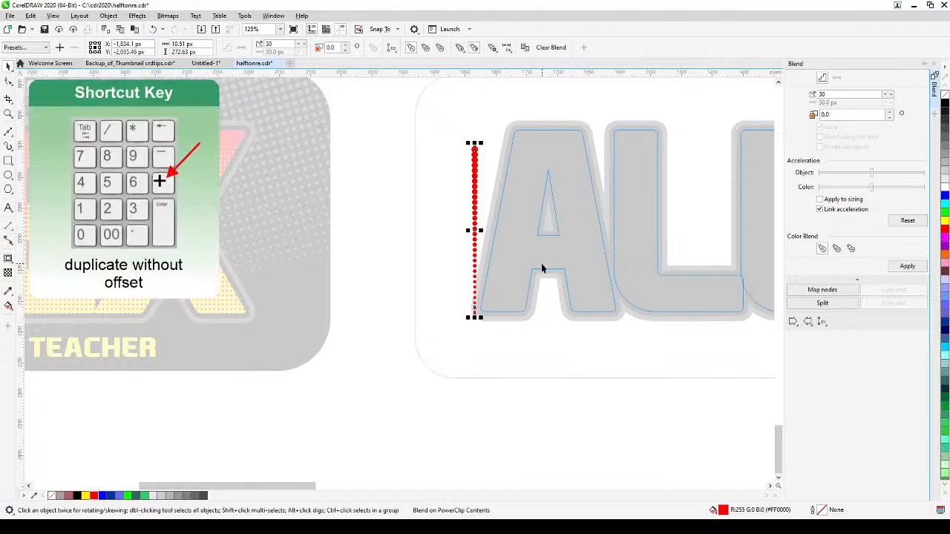
scroll(491, 241, up, 2)
drag(461, 223, 473, 226)
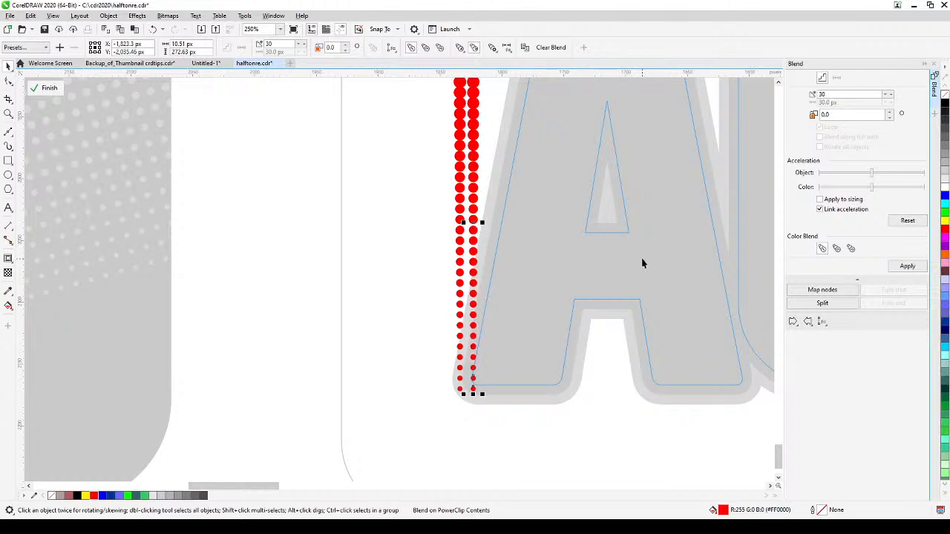
Repeat the offset duplication of the dot column until the columns cover the whole ALEX lettering, past the end of the X
key(ctrl+d)
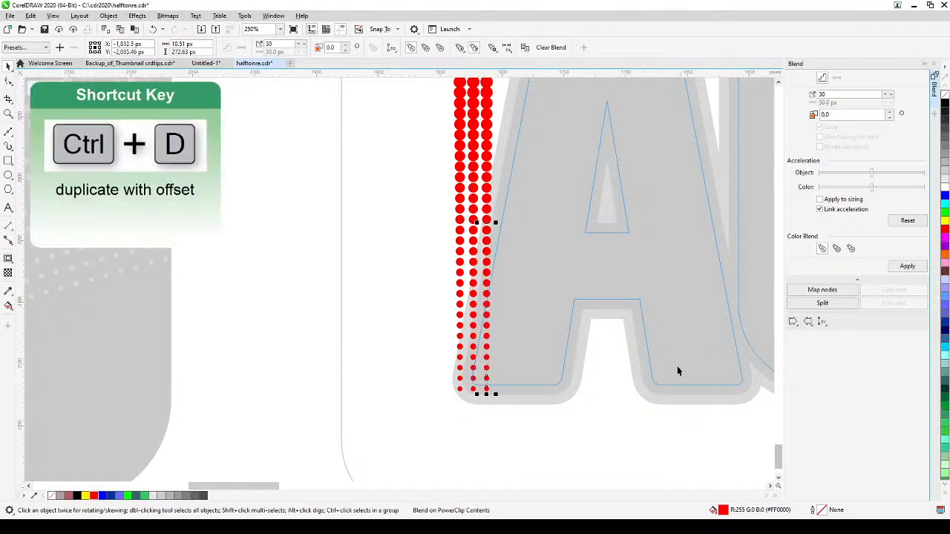
scroll(547, 378, down, 5)
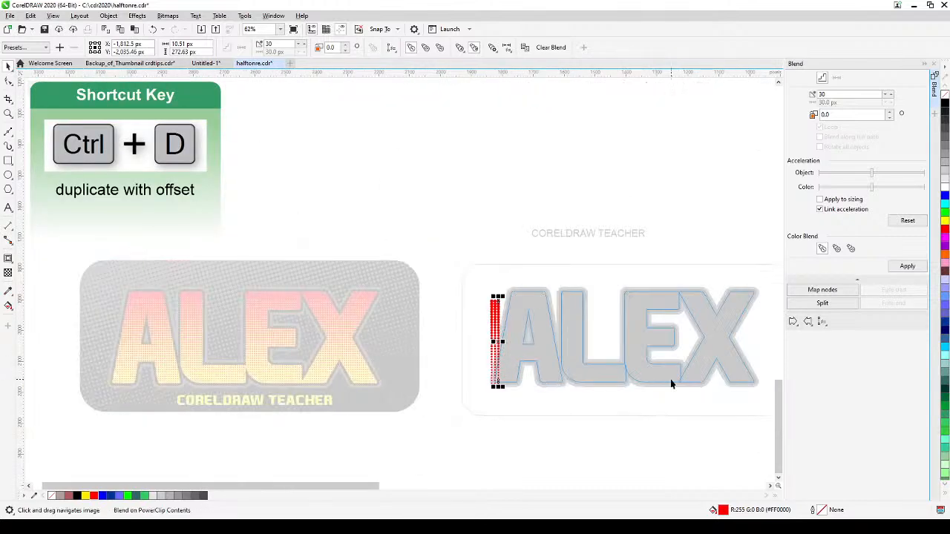
key(ctrl+d)
key(ctrl+d)
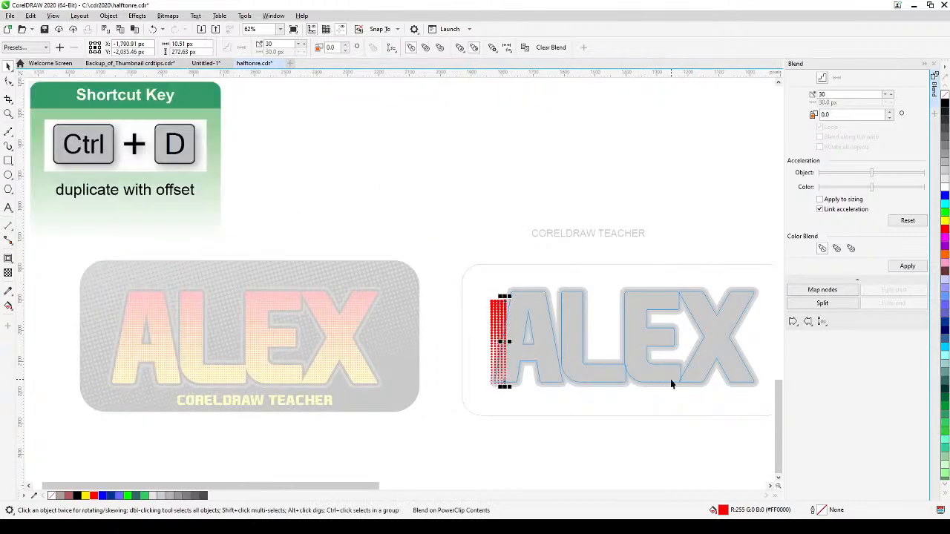
key(ctrl+d)
key(ctrl+d)
key(ctrl+d)
key(ctrl+d)
key(ctrl+d)
key(ctrl+d)
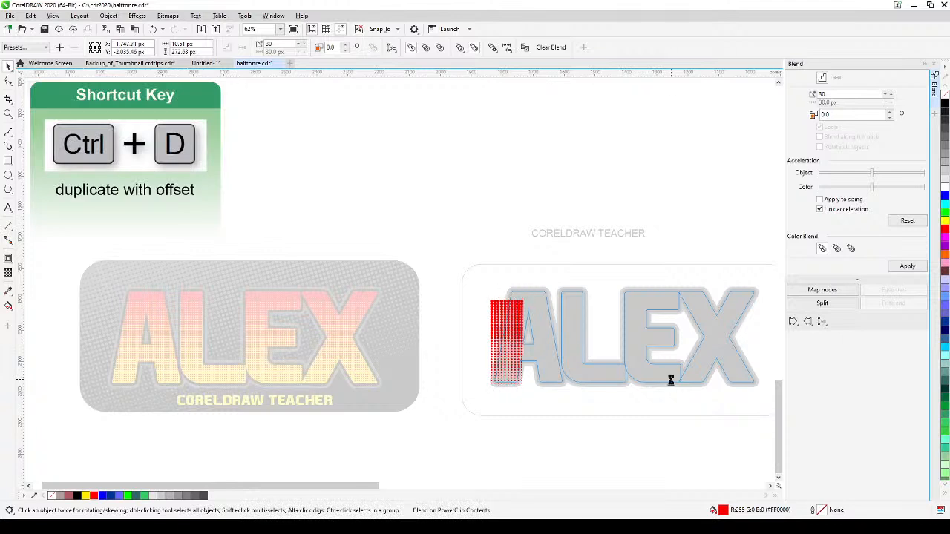
key(ctrl+d)
key(ctrl+d)
key(ctrl+d)
key(ctrl+d)
key(ctrl+d)
key(ctrl+d)
key(ctrl+d)
key(ctrl+d)
key(ctrl+d)
key(ctrl+d)
key(ctrl+d)
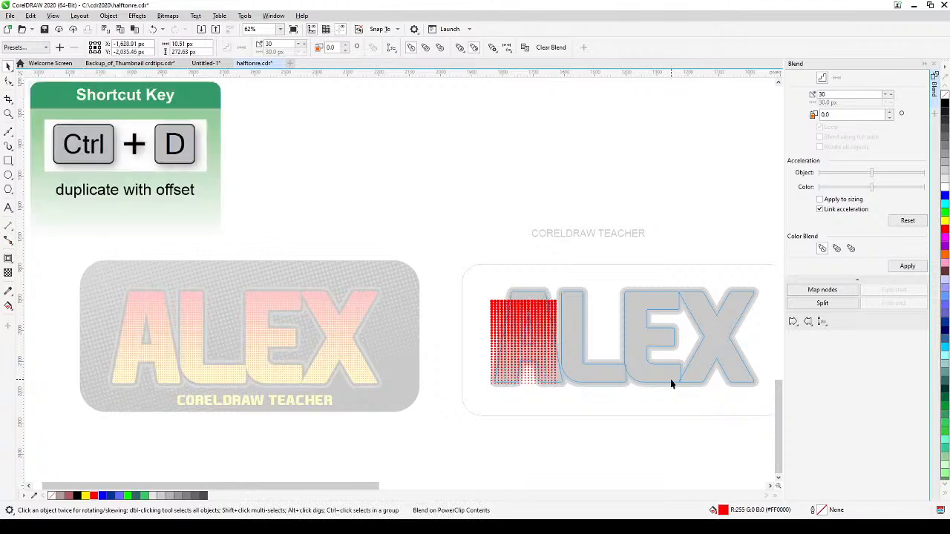
key(ctrl+d)
key(ctrl+d)
key(ctrl+d)
key(ctrl+d)
key(ctrl+d)
key(ctrl+d)
key(ctrl+d)
key(ctrl+d)
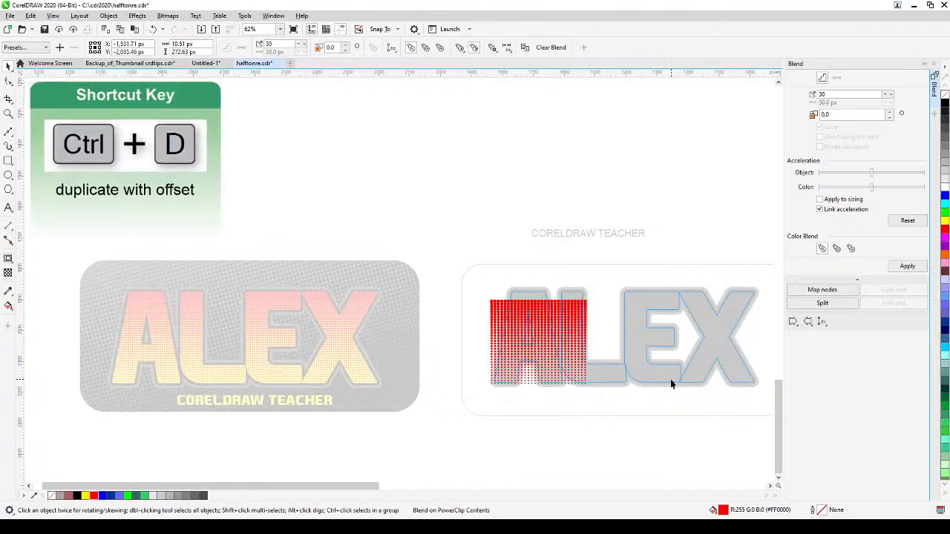
key(ctrl+d)
key(ctrl+d)
key(ctrl+d)
key(ctrl+d)
key(ctrl+d)
key(ctrl+d)
key(ctrl+d)
key(ctrl+d)
key(ctrl+d)
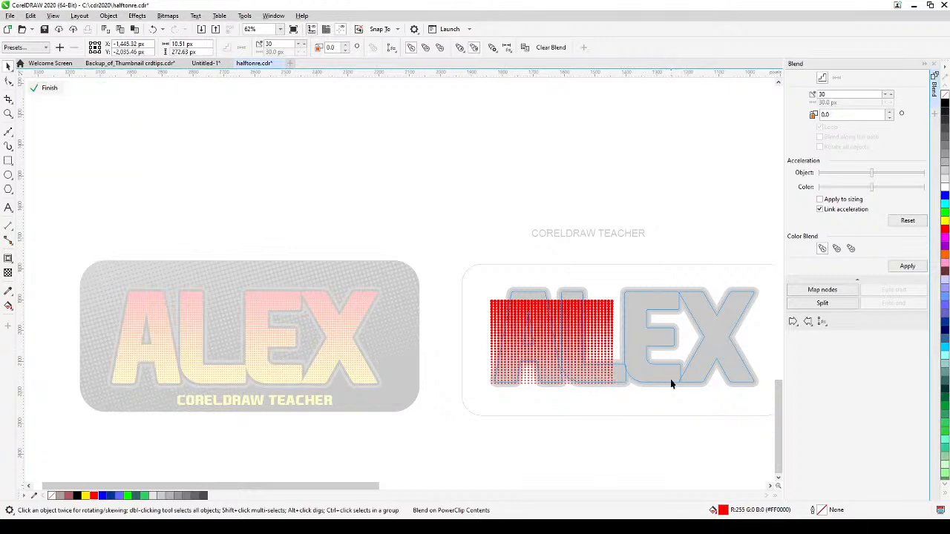
key(ctrl+d)
key(ctrl+d)
key(ctrl+d)
key(ctrl+d)
key(ctrl+d)
key(ctrl+d)
key(ctrl+d)
key(ctrl+d)
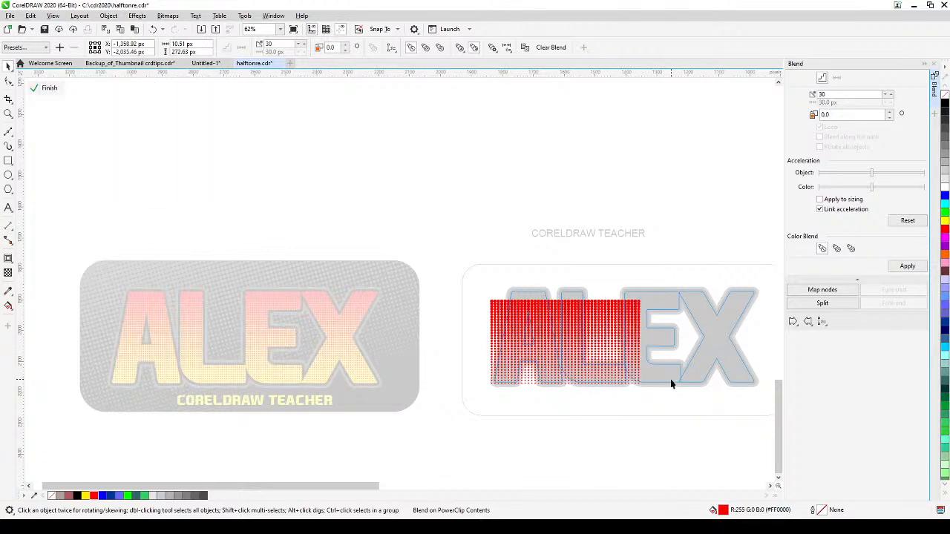
key(ctrl+d)
key(ctrl+d)
key(ctrl+d)
key(ctrl+d)
key(ctrl+d)
key(ctrl+d)
key(ctrl+d)
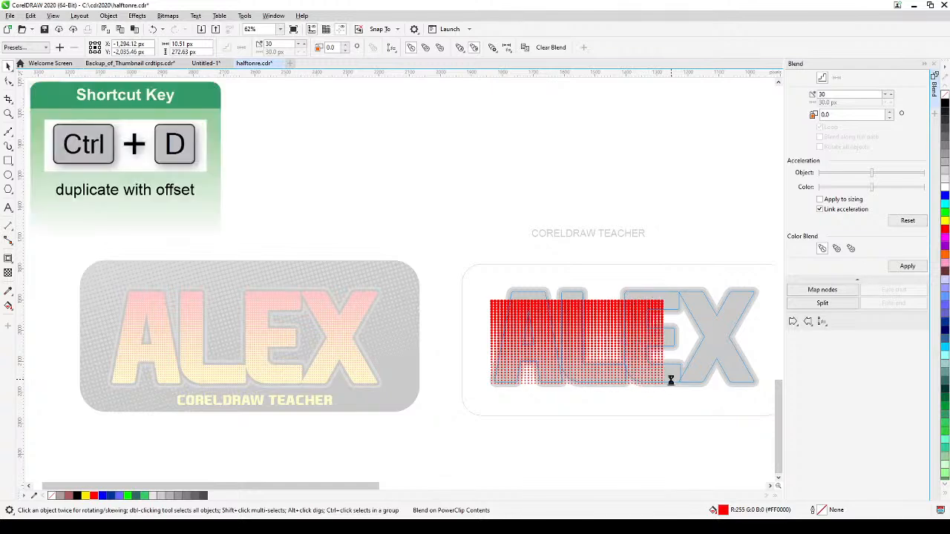
key(ctrl+d)
key(ctrl+d)
key(ctrl+d)
key(ctrl+d)
key(ctrl+d)
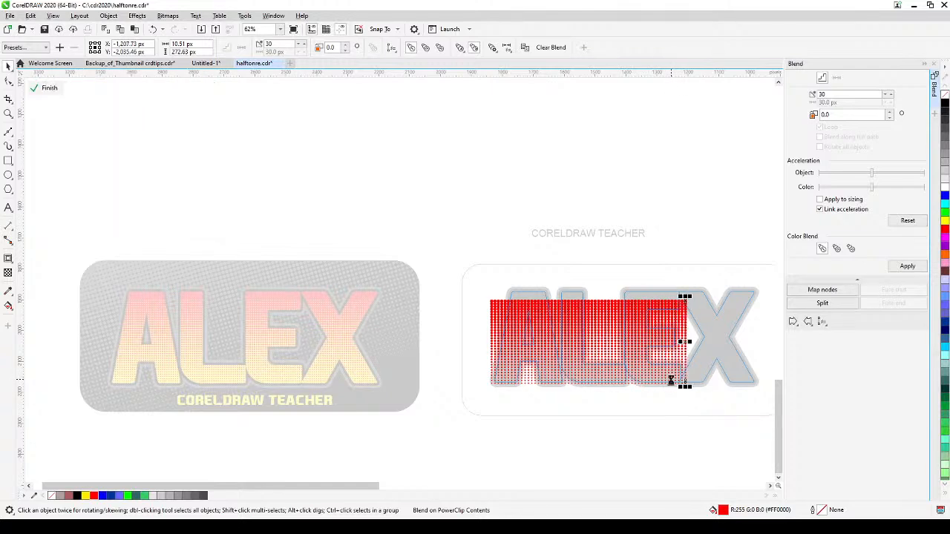
key(ctrl+d)
key(ctrl+d)
key(ctrl+d)
key(ctrl+d)
key(ctrl+d)
key(ctrl+d)
key(ctrl+d)
key(ctrl+d)
key(ctrl+d)
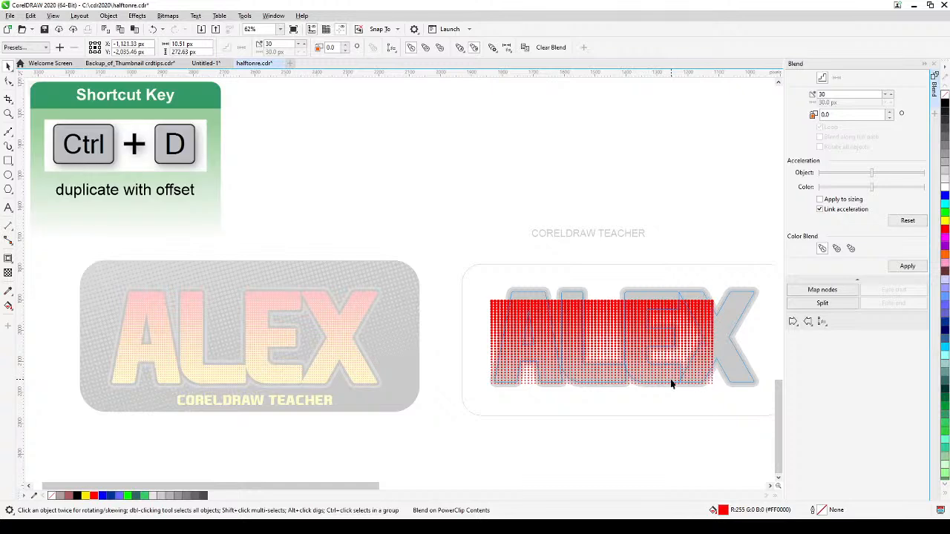
key(ctrl+d)
key(ctrl+d)
key(ctrl+d)
key(ctrl+d)
key(ctrl+d)
key(ctrl+d)
key(ctrl+d)
key(ctrl+d)
key(ctrl+d)
key(ctrl+d)
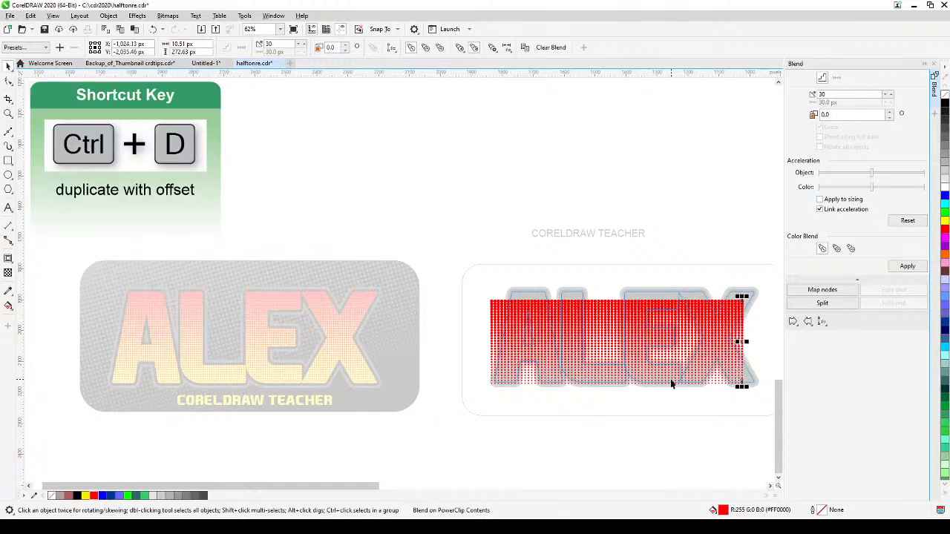
key(ctrl+d)
key(ctrl+d)
key(ctrl+d)
key(ctrl+d)
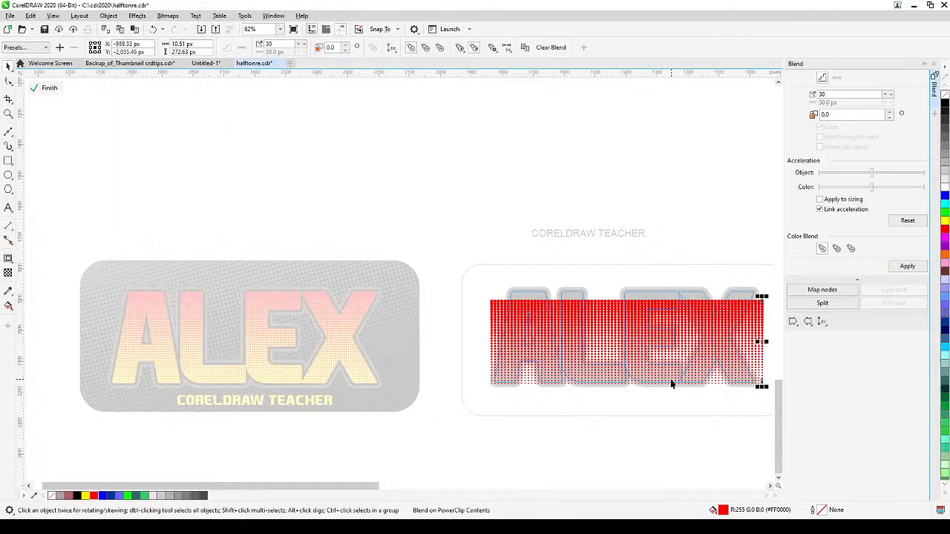
Draw a red rectangle without outline, about 860 × 43 px, across the letter tops down to the first row of dots
click(675, 208)
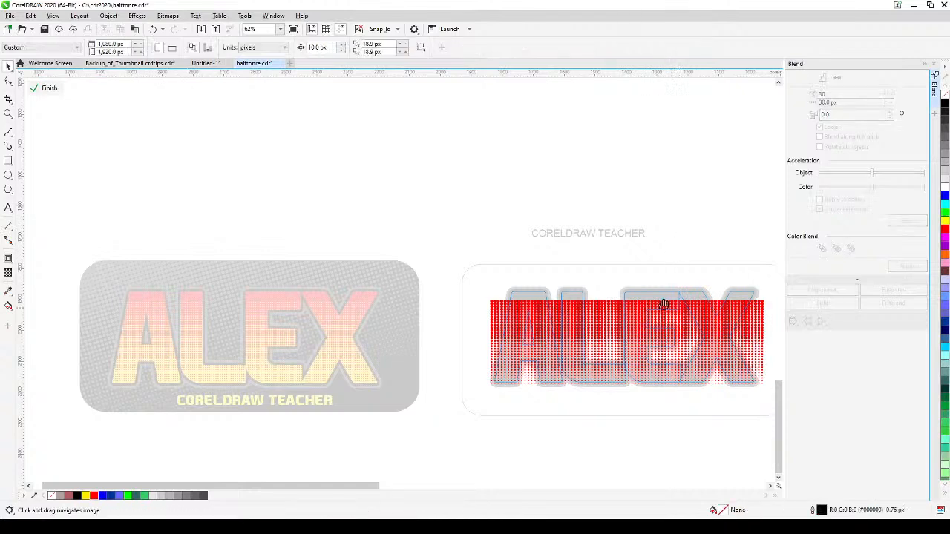
drag(672, 311, 636, 299)
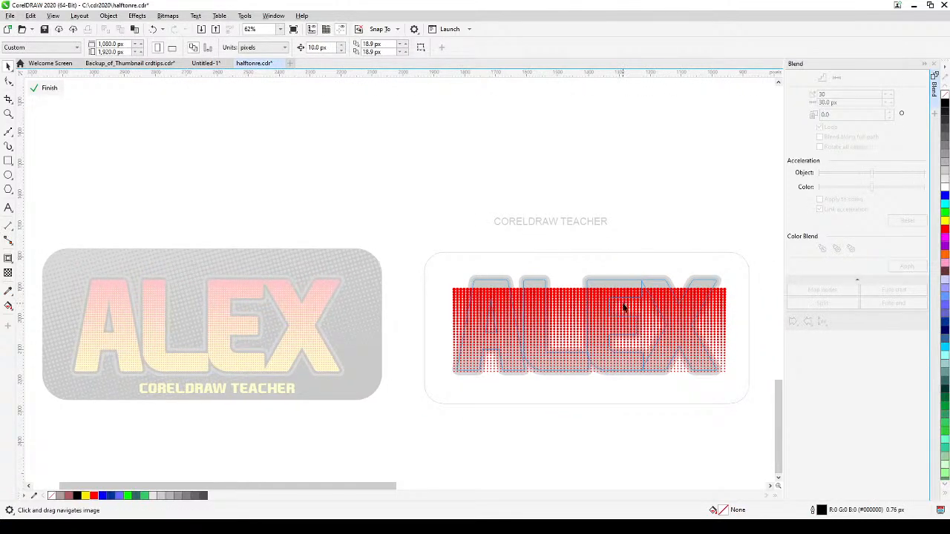
scroll(630, 318, up, 2)
drag(629, 317, 505, 314)
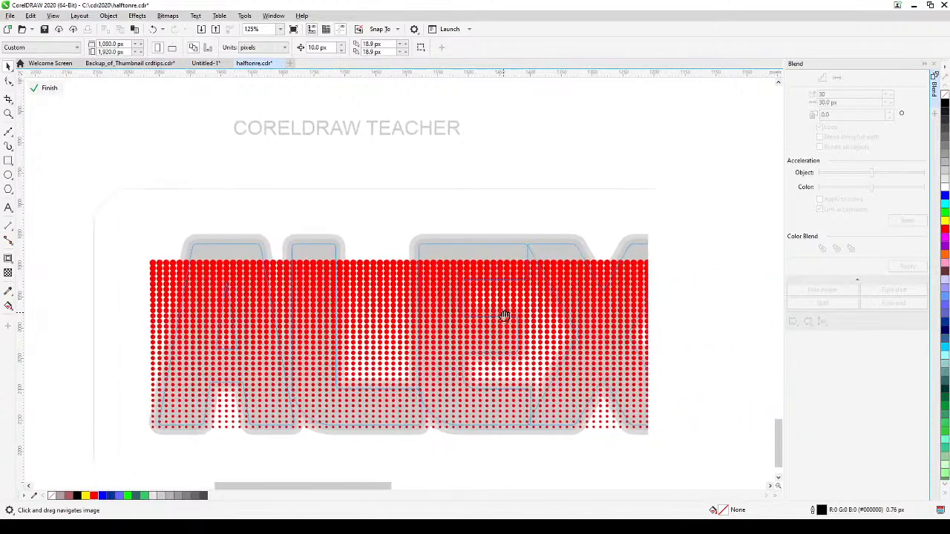
click(9, 160)
drag(163, 240, 699, 269)
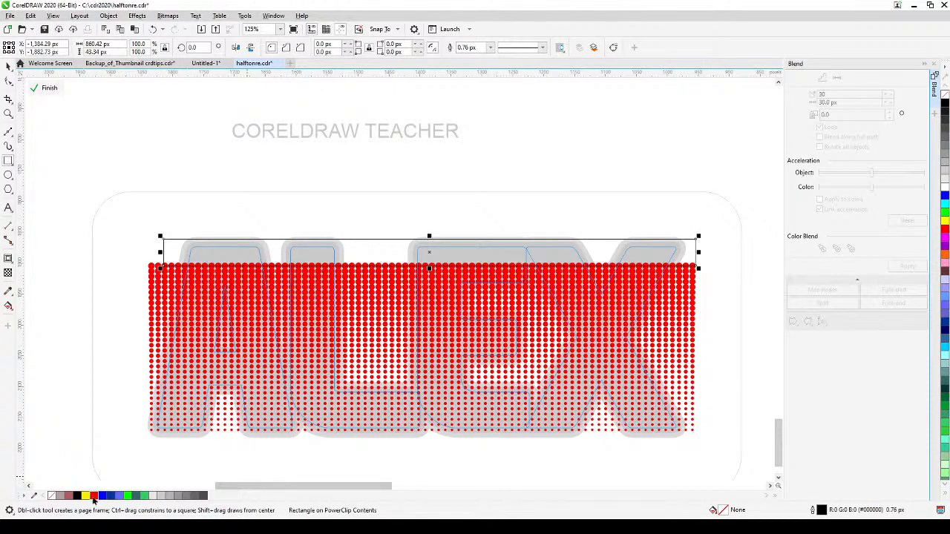
click(94, 496)
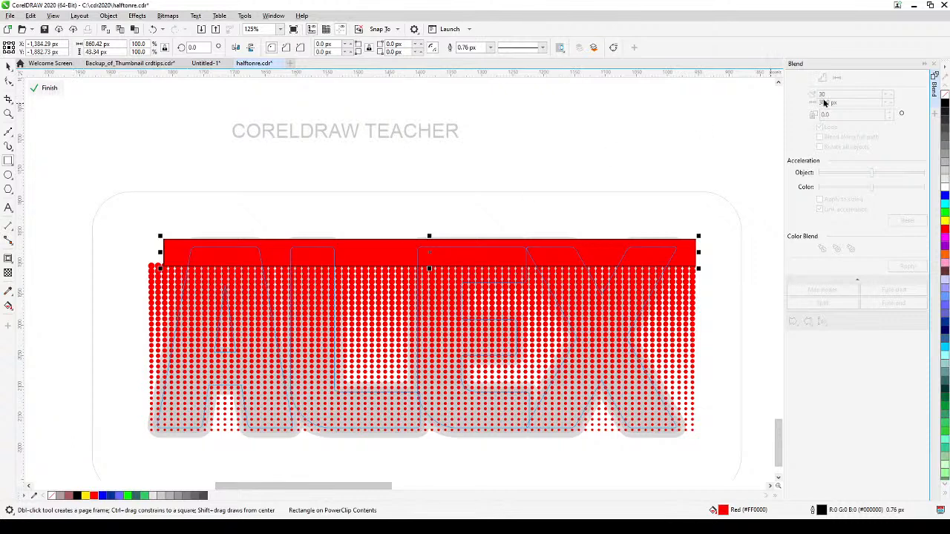
right_click(943, 97)
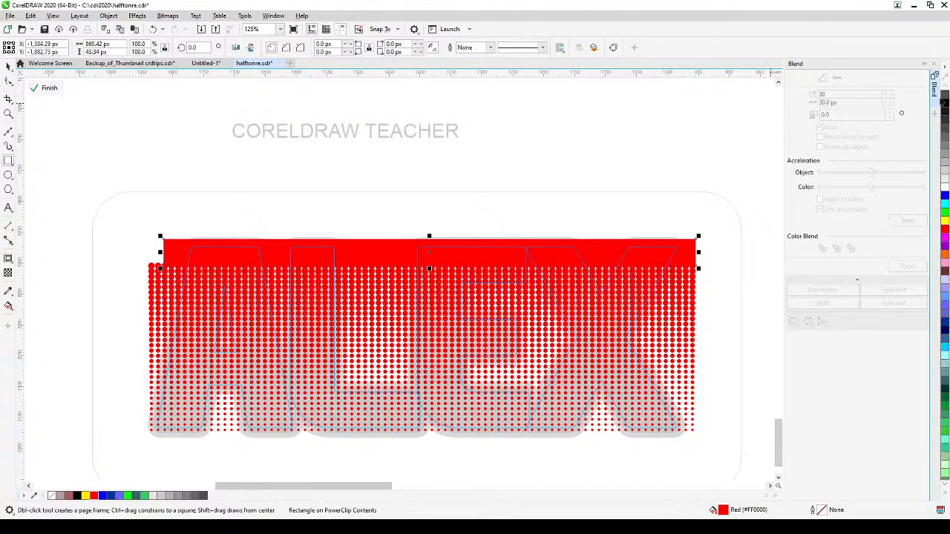
Finish editing the PowerClip so the red dots and strip are clipped inside the ALEX letters, and deselect the lettering
click(43, 89)
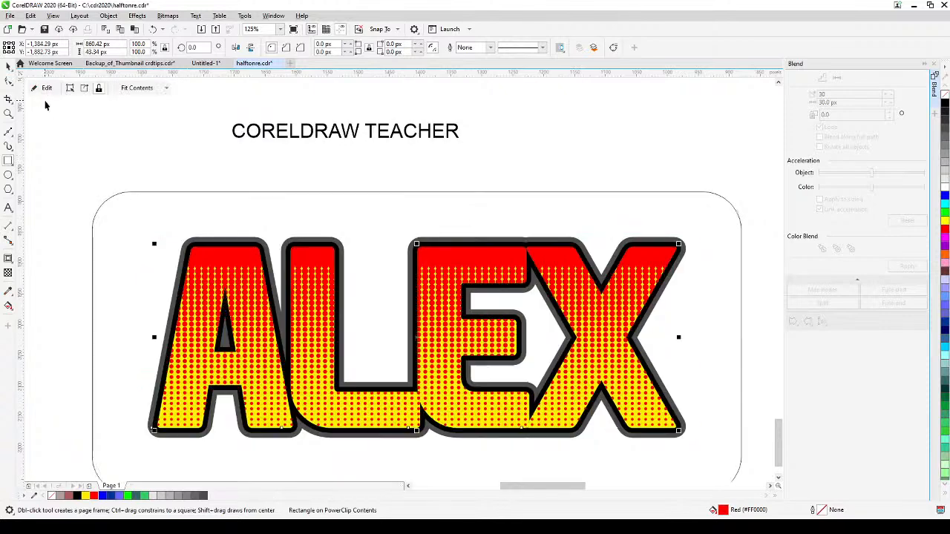
click(114, 161)
scroll(113, 161, down, 4)
drag(116, 159, 292, 233)
scroll(277, 207, up, 2)
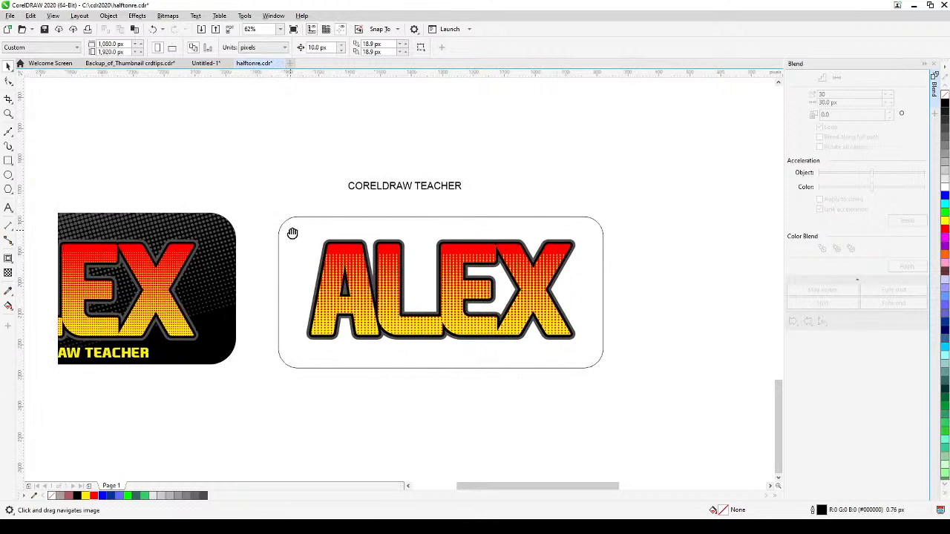
drag(382, 306, 445, 311)
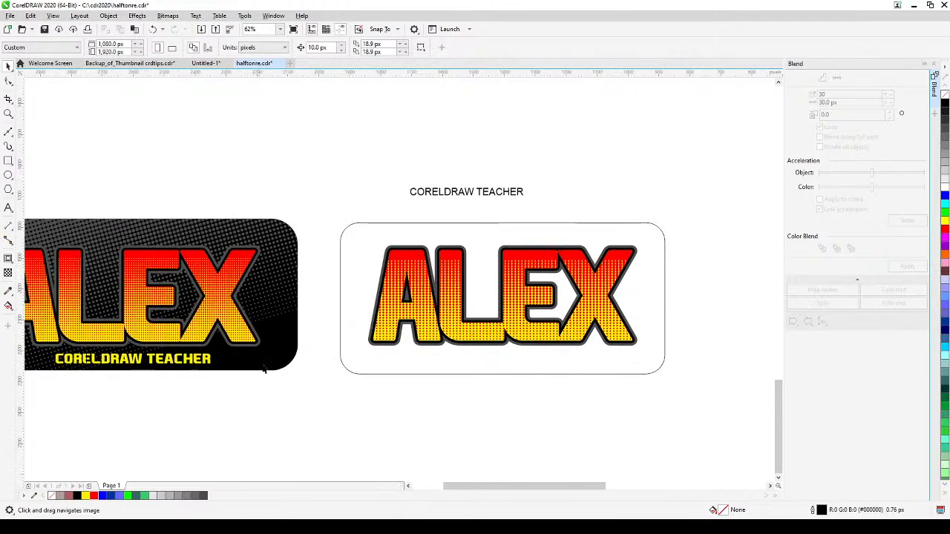
Set the CORELDRAW TEACHER text in EA Sports Covers SC and place it beneath the ALEX lettering, enlarged to about 44 pt
click(429, 195)
click(343, 48)
click(319, 78)
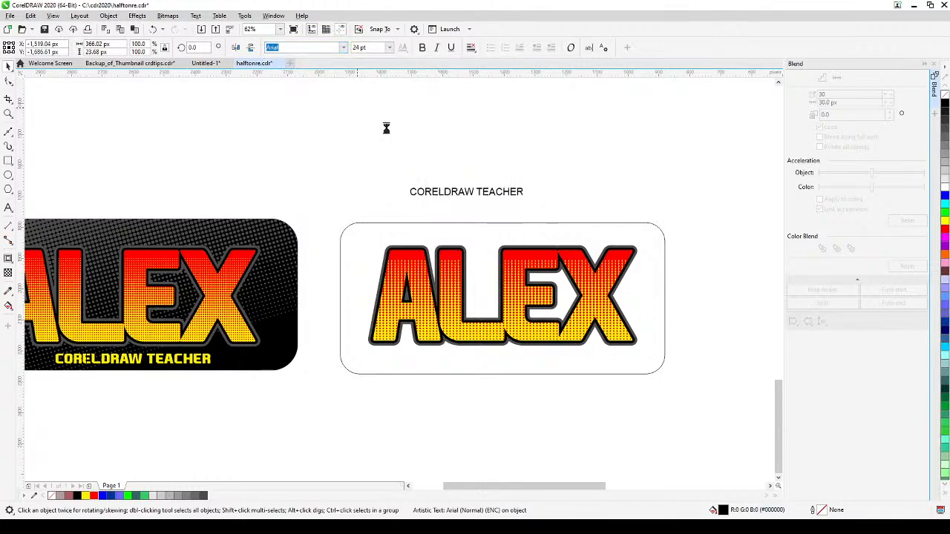
drag(474, 195, 586, 368)
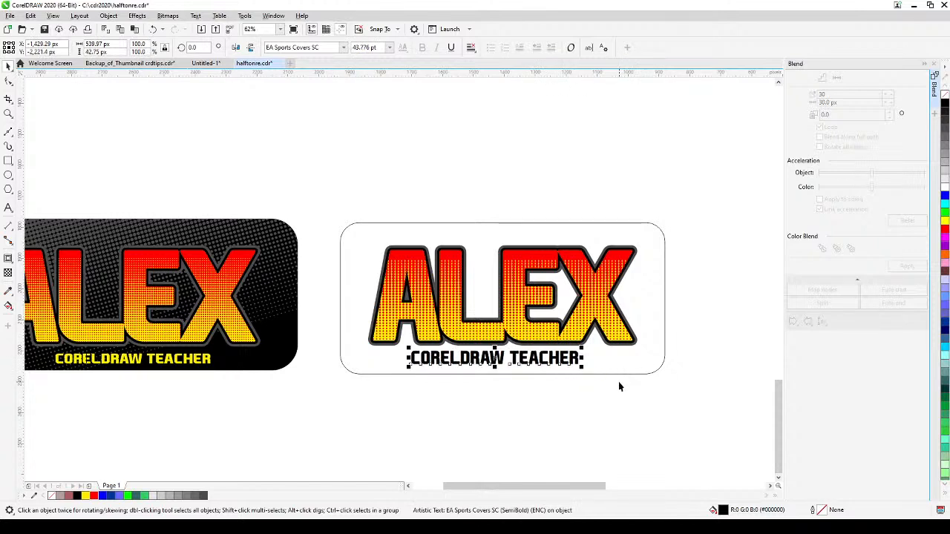
Center the CORELDRAW TEACHER text horizontally on the rounded badge rectangle and deselect
shift+click(524, 222)
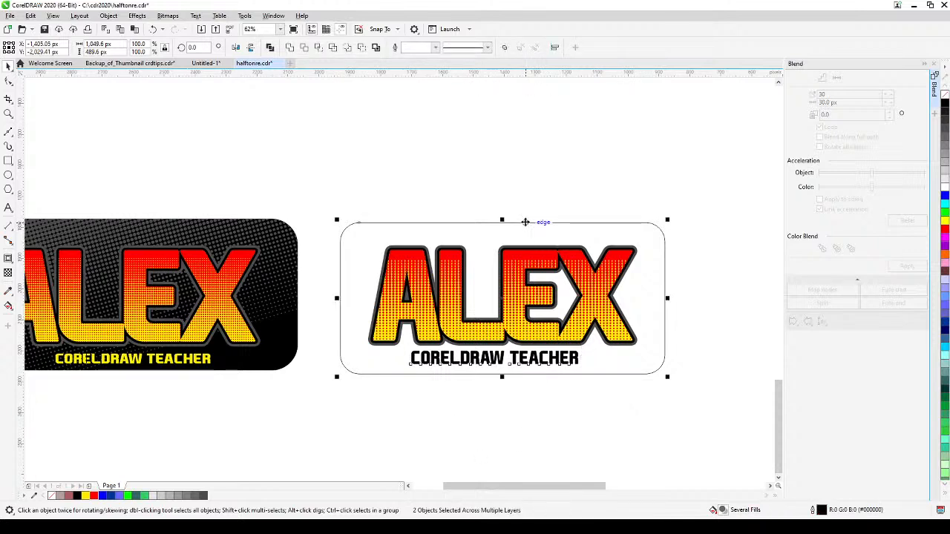
key(c)
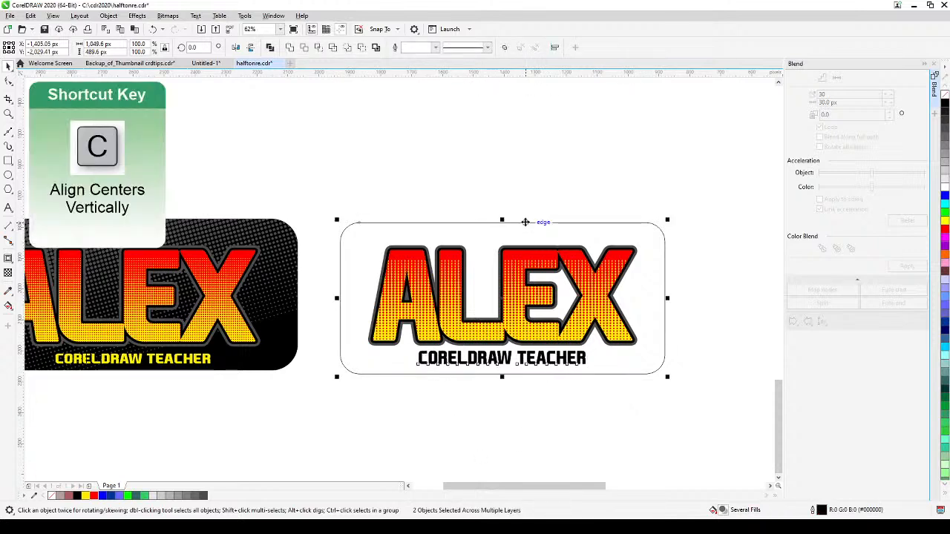
click(581, 149)
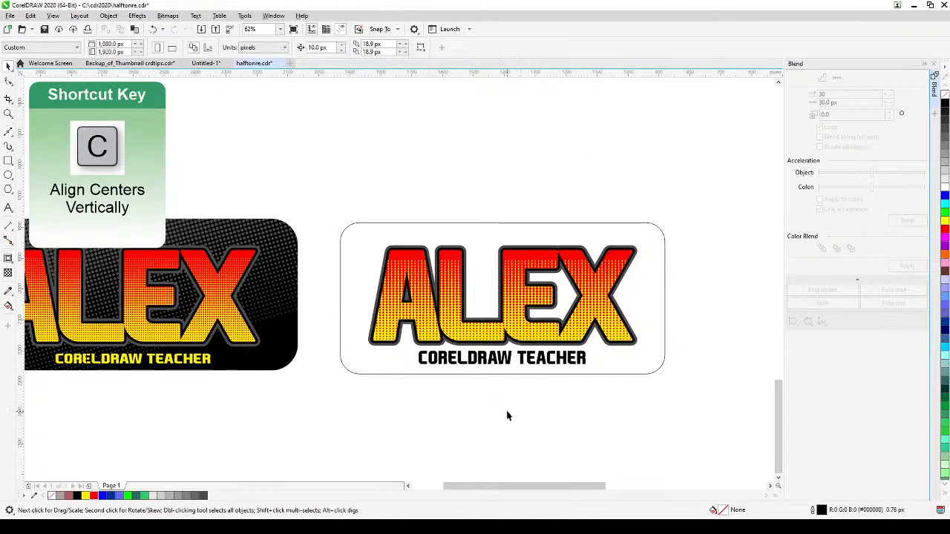
drag(494, 407, 532, 404)
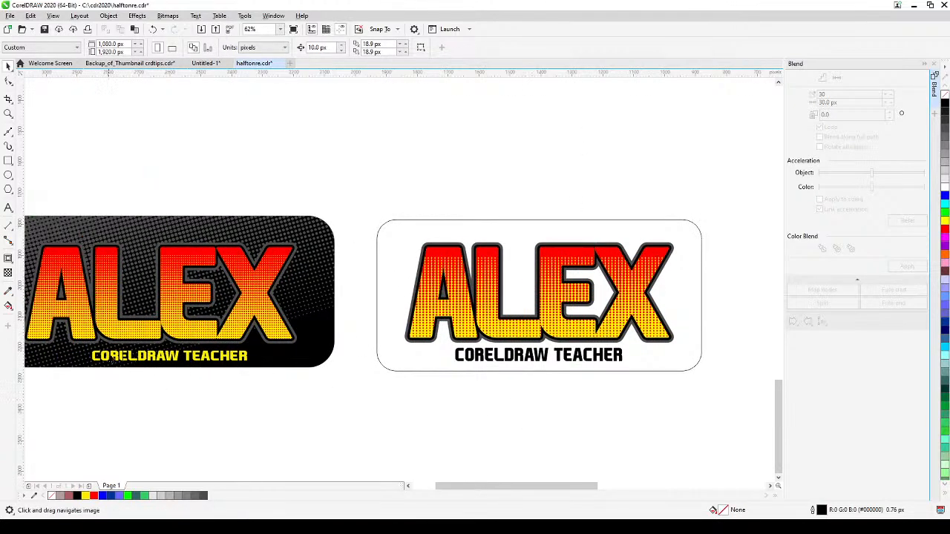
Fill the rounded badge rectangle behind the lettering with black and deselect it
click(586, 223)
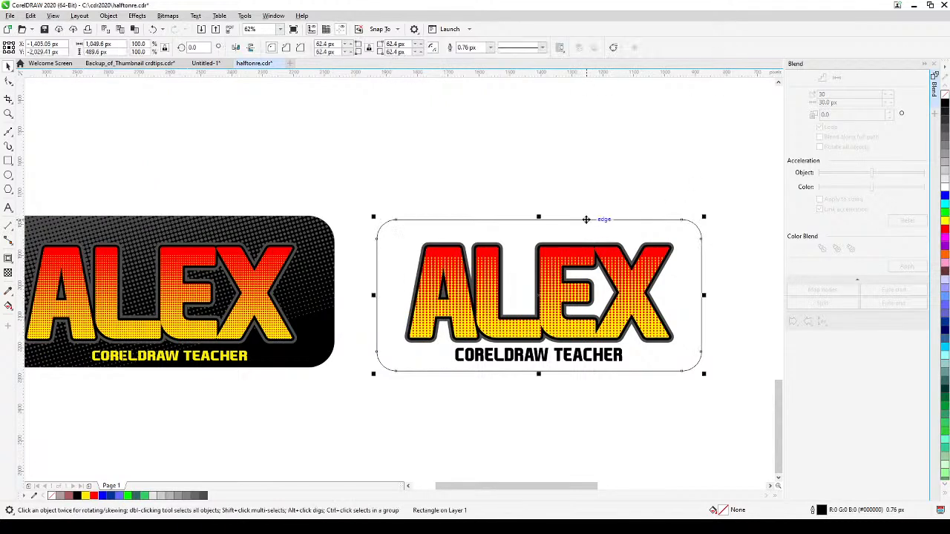
click(945, 106)
click(529, 435)
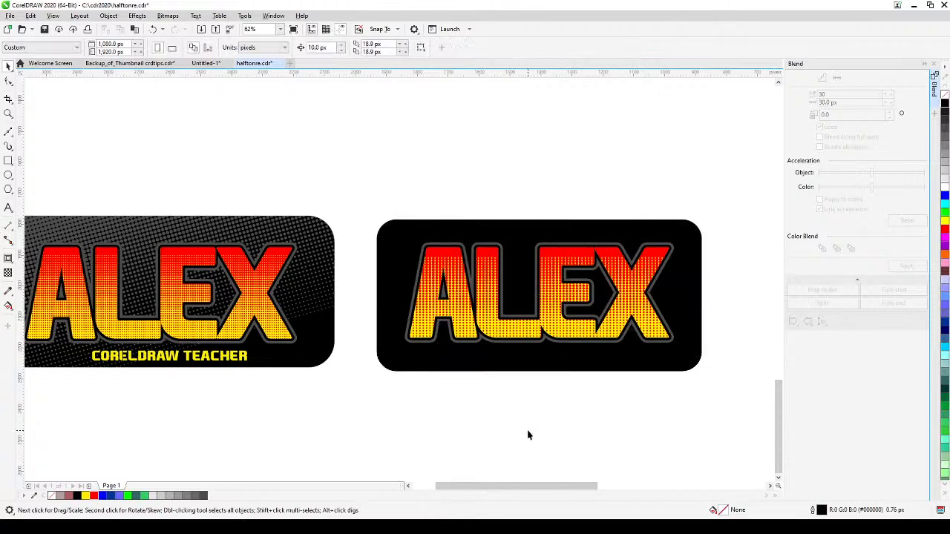
drag(403, 414, 716, 334)
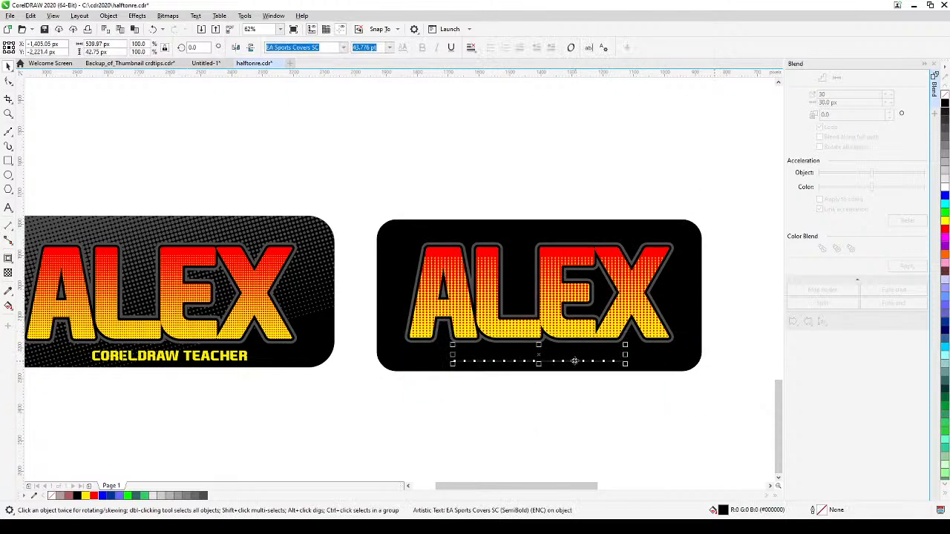
click(104, 20)
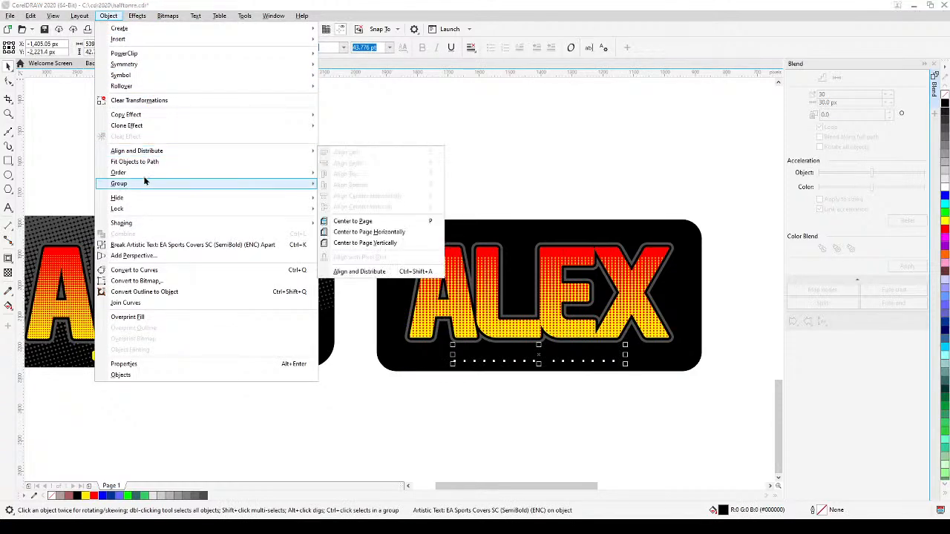
mouse_move(308, 173)
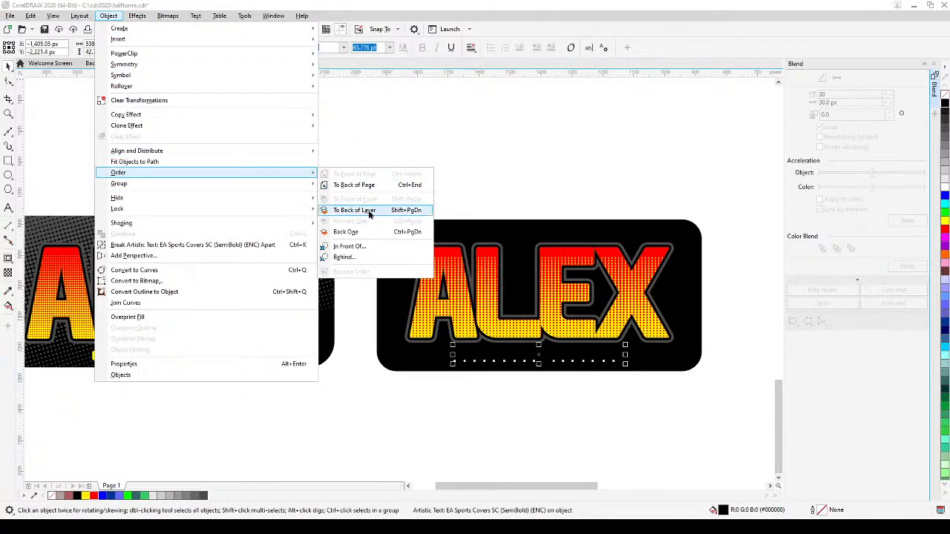
click(523, 179)
click(505, 435)
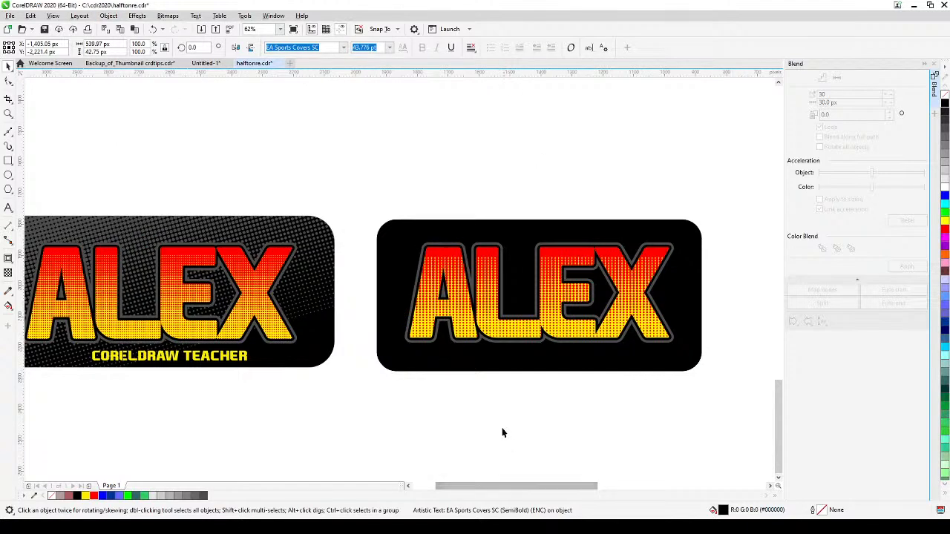
Fill the CORELDRAW TEACHER text on the black badge with yellow and deselect it
drag(448, 401, 665, 329)
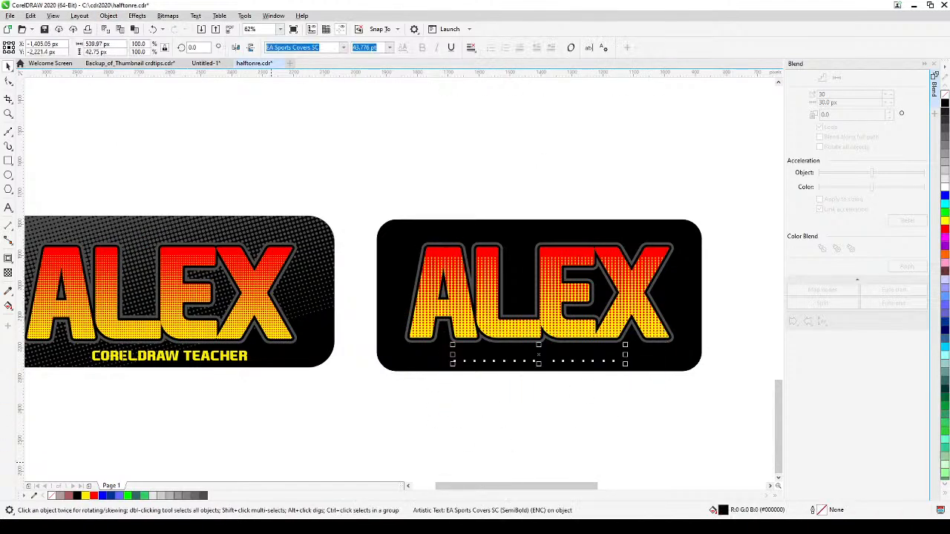
click(86, 496)
click(391, 455)
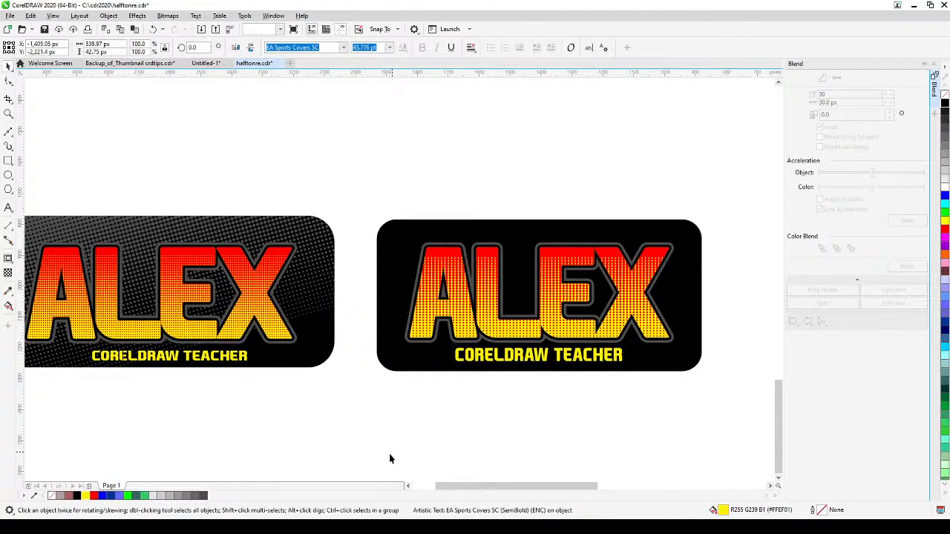
Open the PowerClip contents of the new badge's ALEX lettering and group all the red dots without the red strip
drag(151, 313, 248, 336)
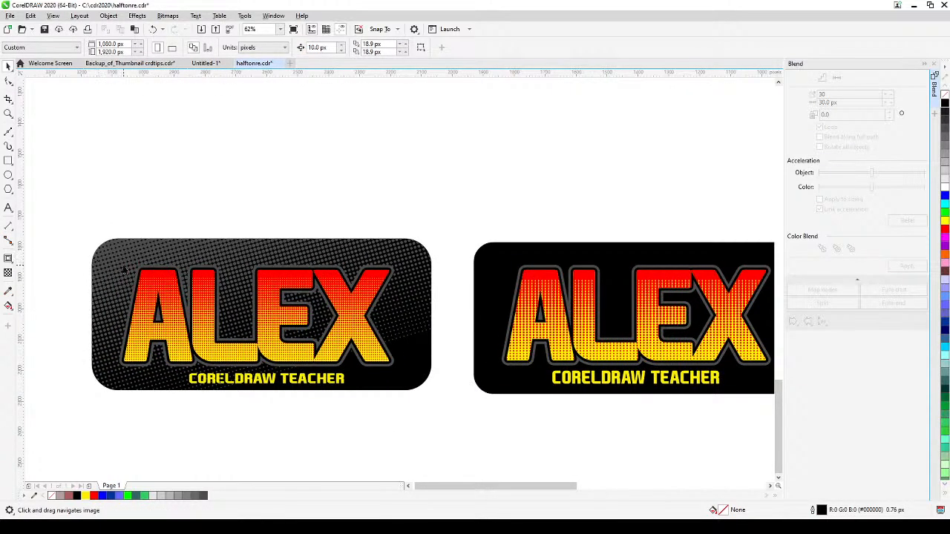
drag(365, 335, 216, 313)
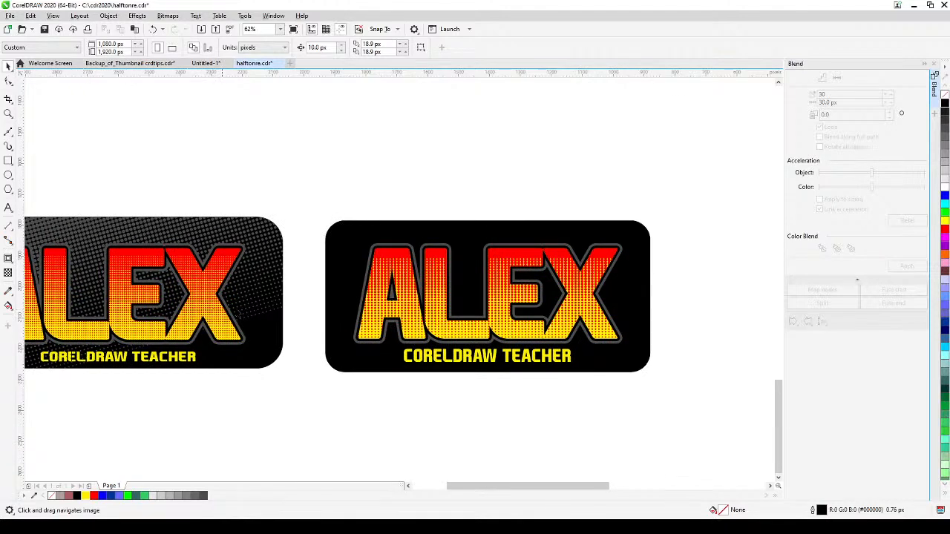
key(space)
click(402, 323)
ctrl+click(404, 319)
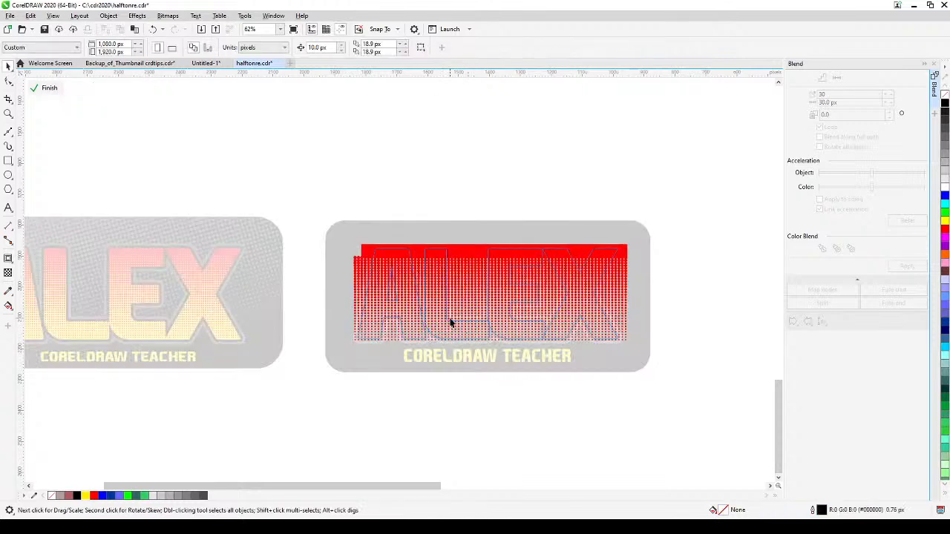
click(356, 278)
drag(308, 251, 686, 364)
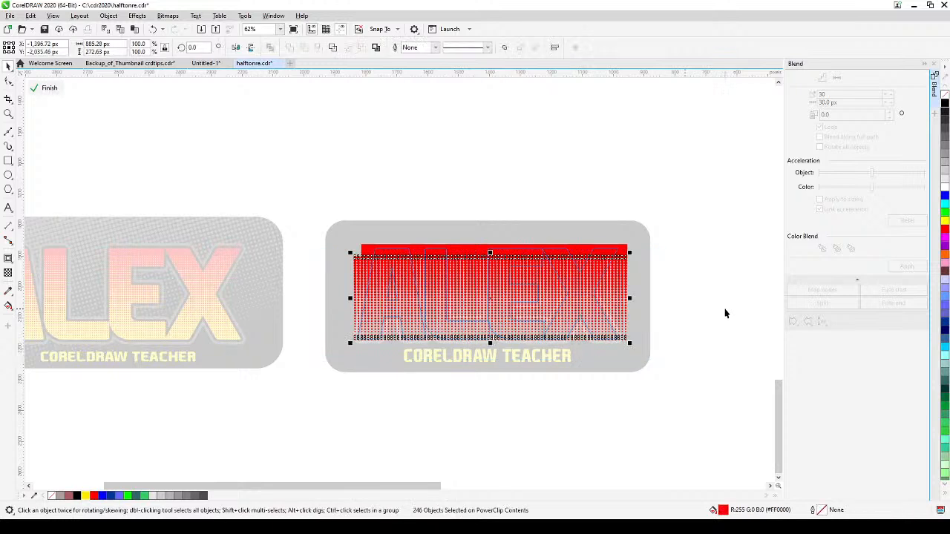
key(ctrl+g)
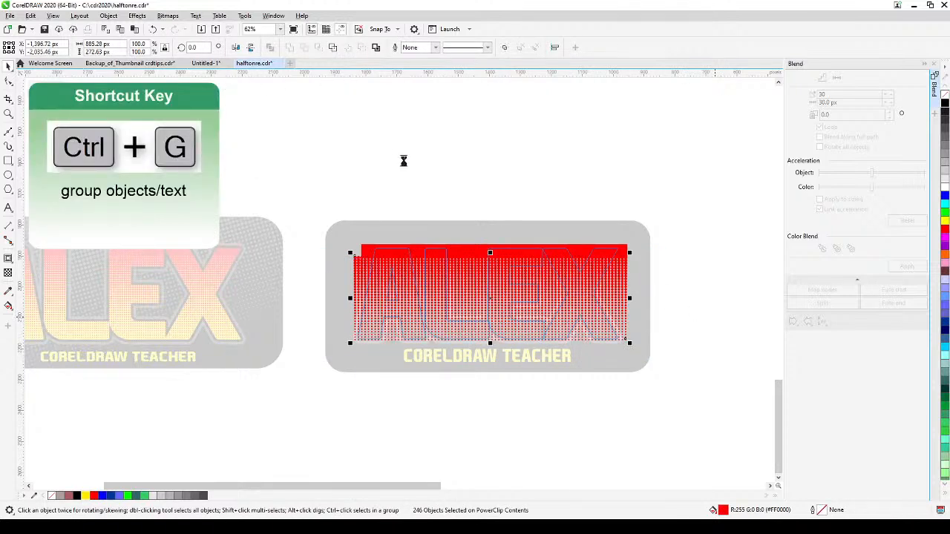
Copy the grouped red dots and finish editing the PowerClip contents
key(ctrl+c)
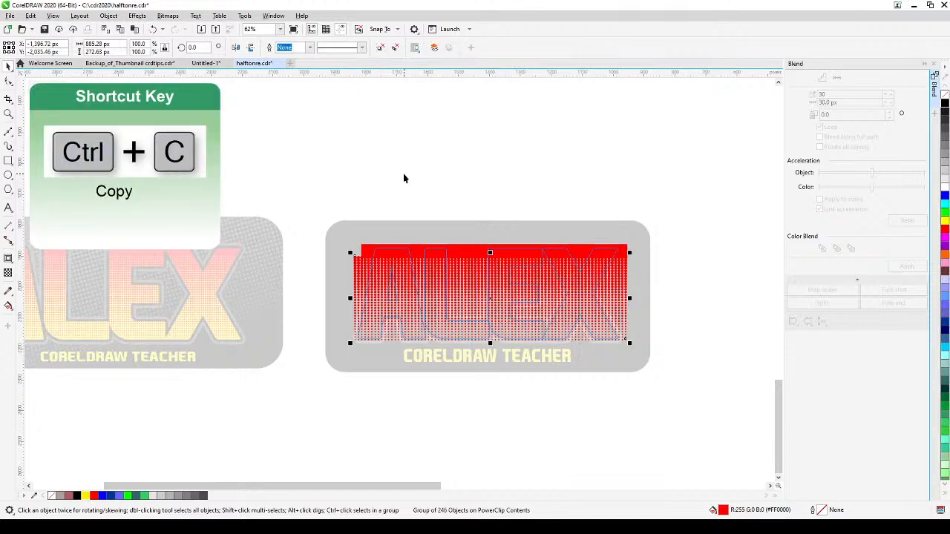
click(403, 178)
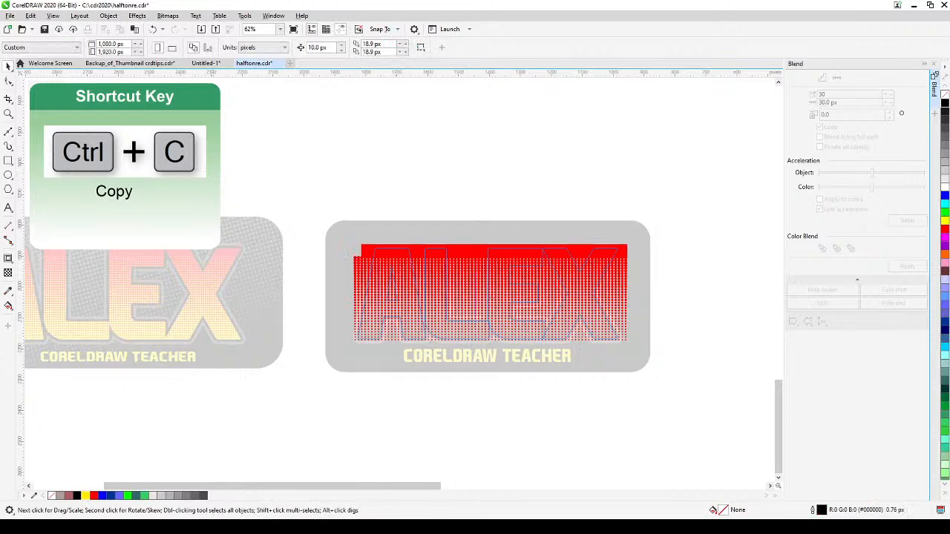
click(46, 90)
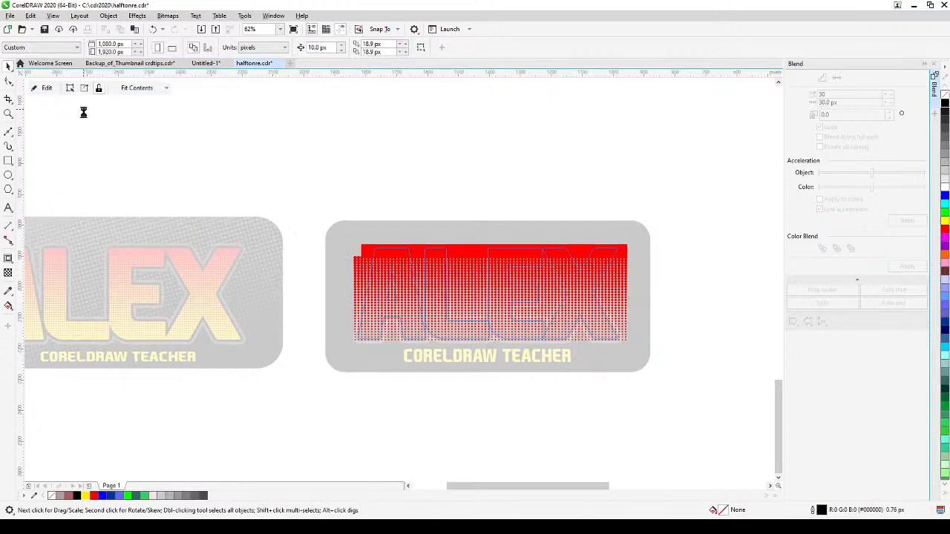
Paste the copied dot group into the current view, outside the PowerClip
key(h)
drag(269, 175, 155, 172)
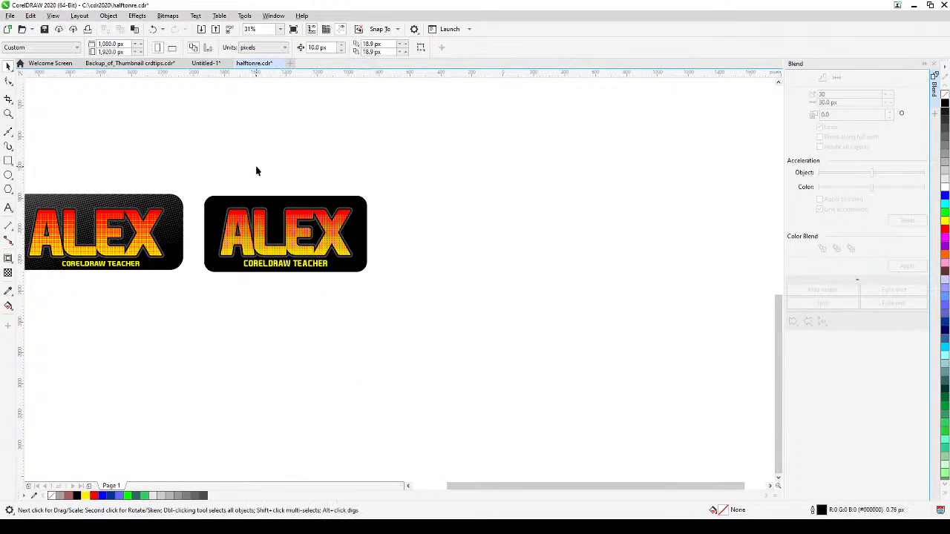
drag(256, 170, 320, 173)
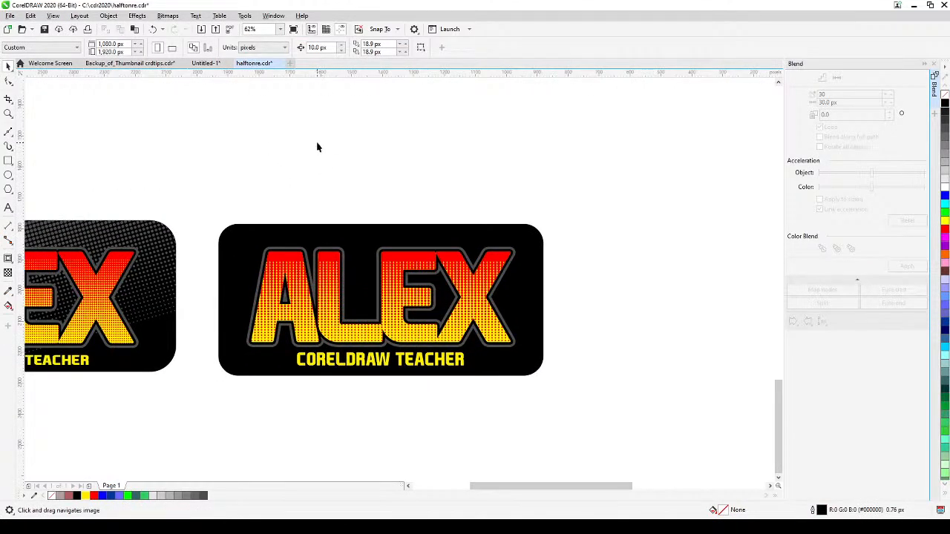
right_click(316, 147)
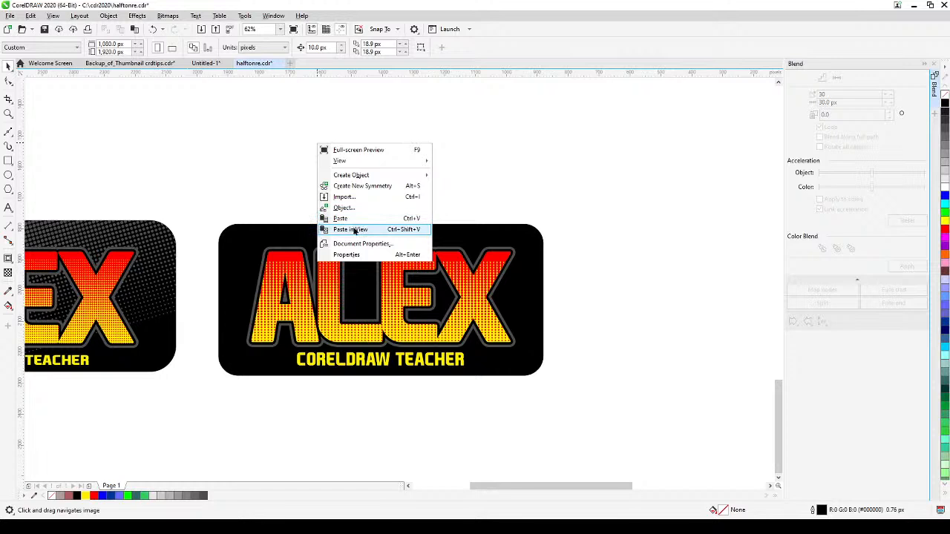
click(355, 230)
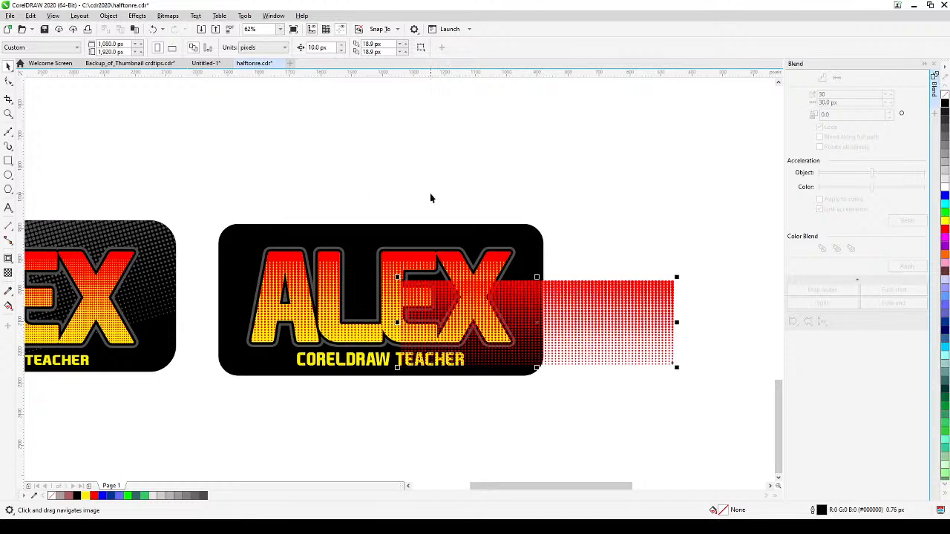
Move the pasted dot group over the new badge and enlarge it proportionally to about 159%, roughly 1,406 × 433 px
drag(579, 329, 616, 180)
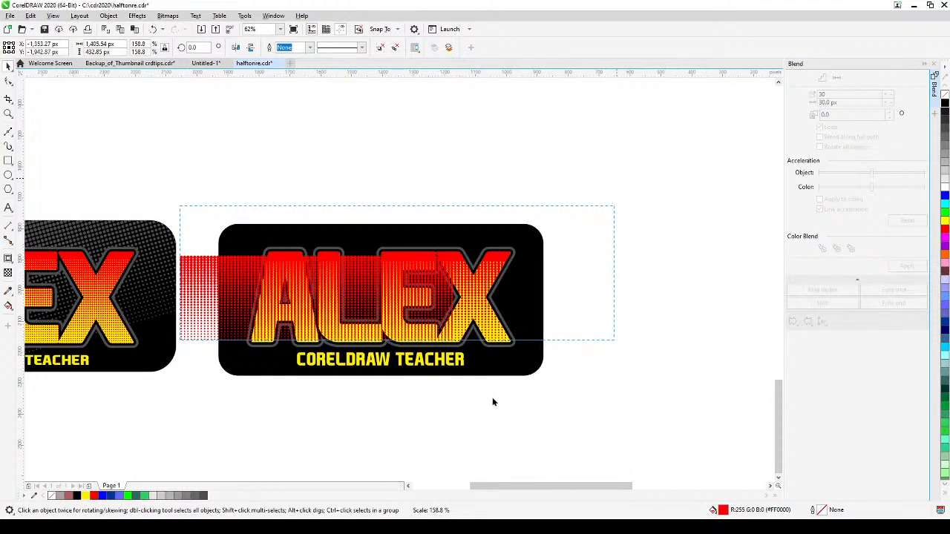
drag(493, 402, 564, 394)
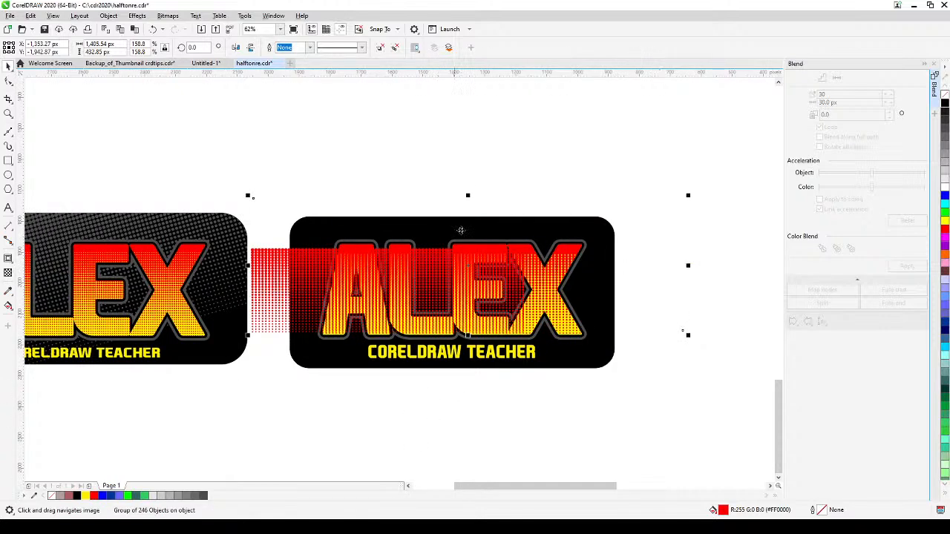
click(437, 186)
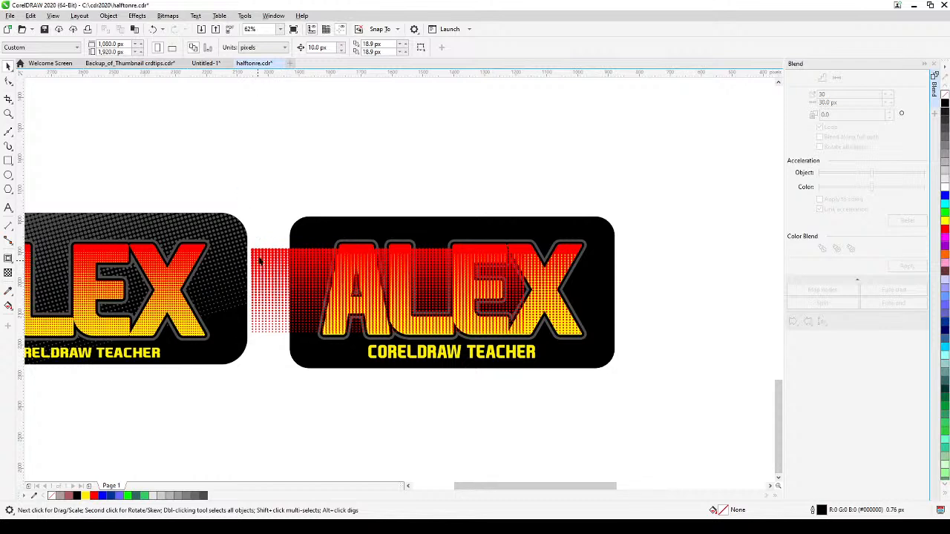
Display the drawing in Wireframe view and deselect the enlarged dot group
double_click(437, 281)
click(278, 170)
click(276, 278)
click(294, 186)
click(53, 16)
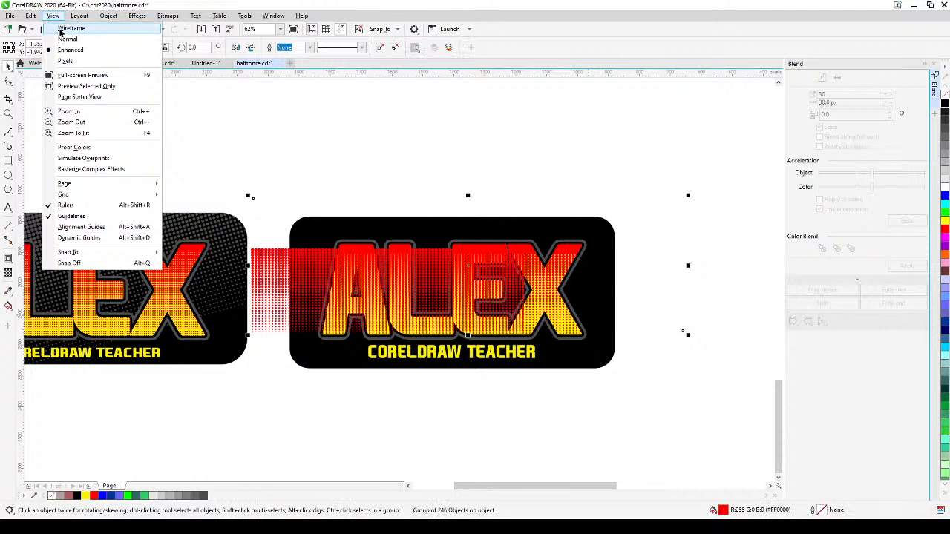
click(65, 28)
click(707, 313)
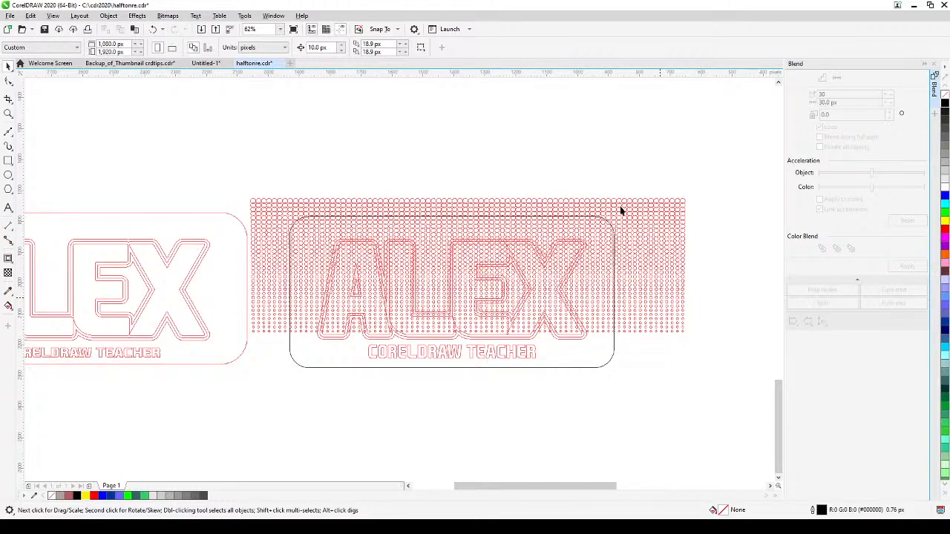
Shift the enlarged dot group slightly downward over the badge and rotate it about 13° counterclockwise
drag(632, 188, 675, 324)
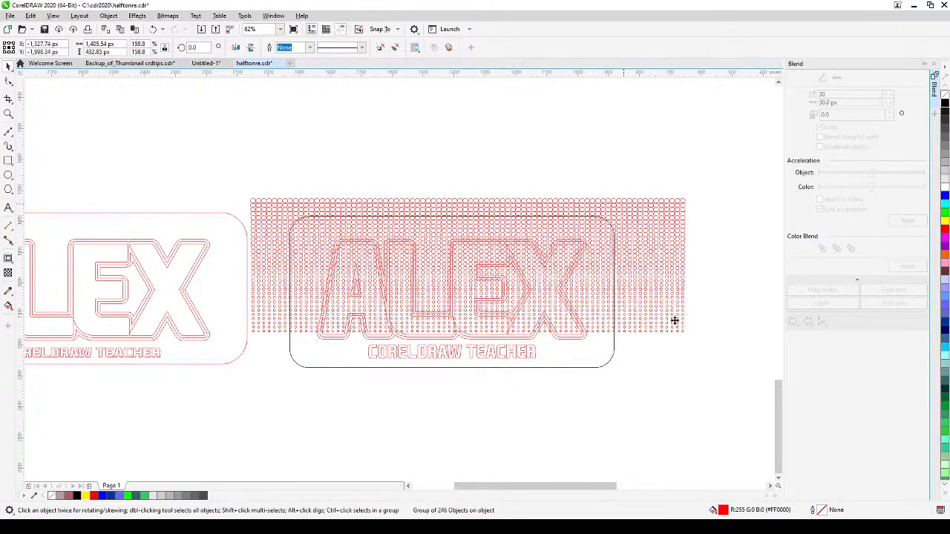
click(701, 345)
drag(708, 338, 724, 303)
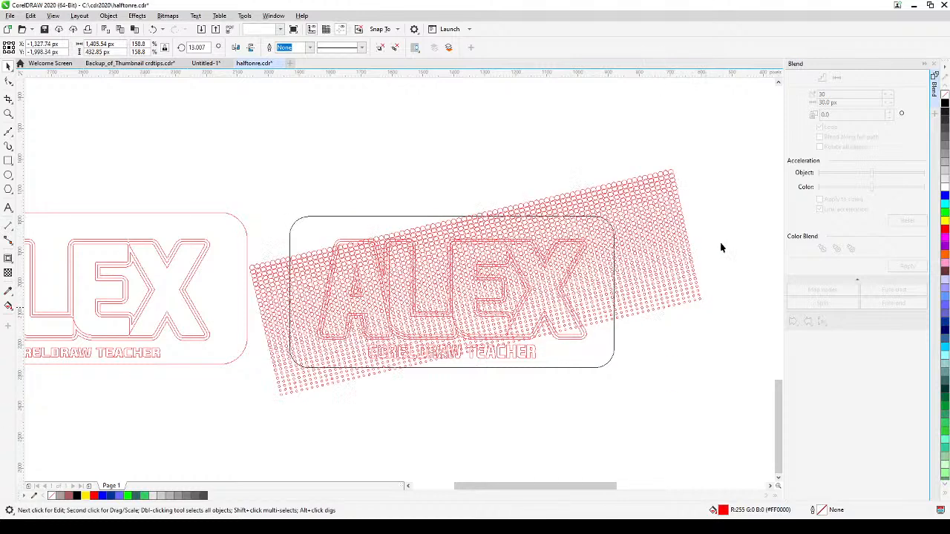
click(720, 251)
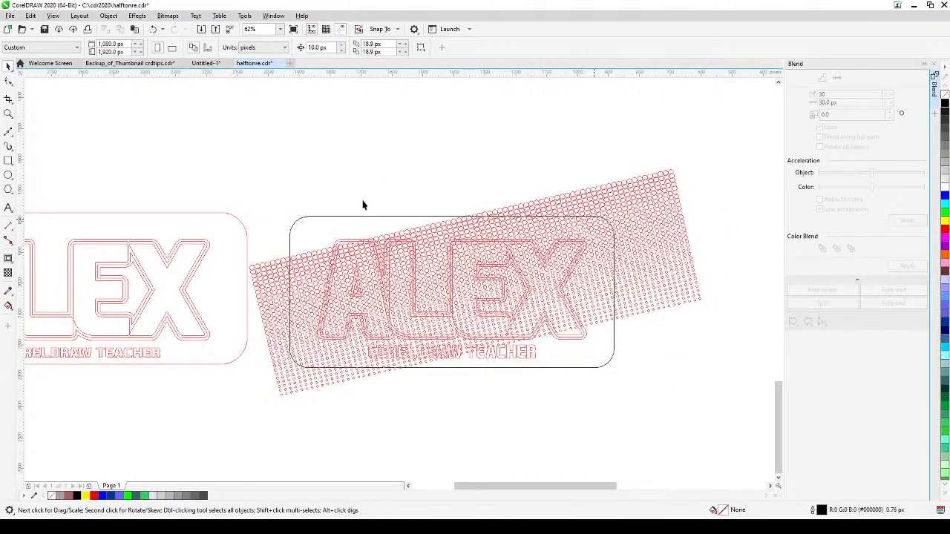
Select the rotated dot group over the new badge and display the drawing in Enhanced view
click(642, 191)
click(53, 16)
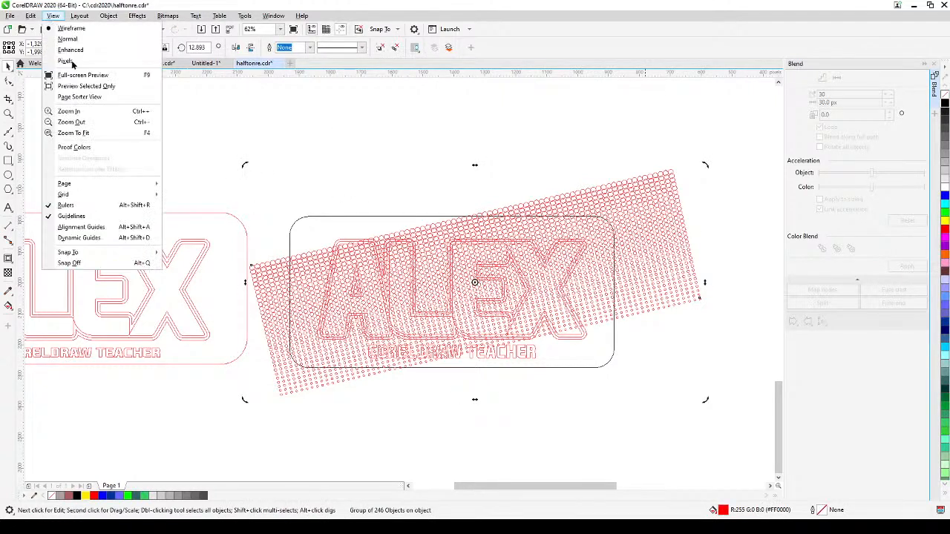
click(75, 50)
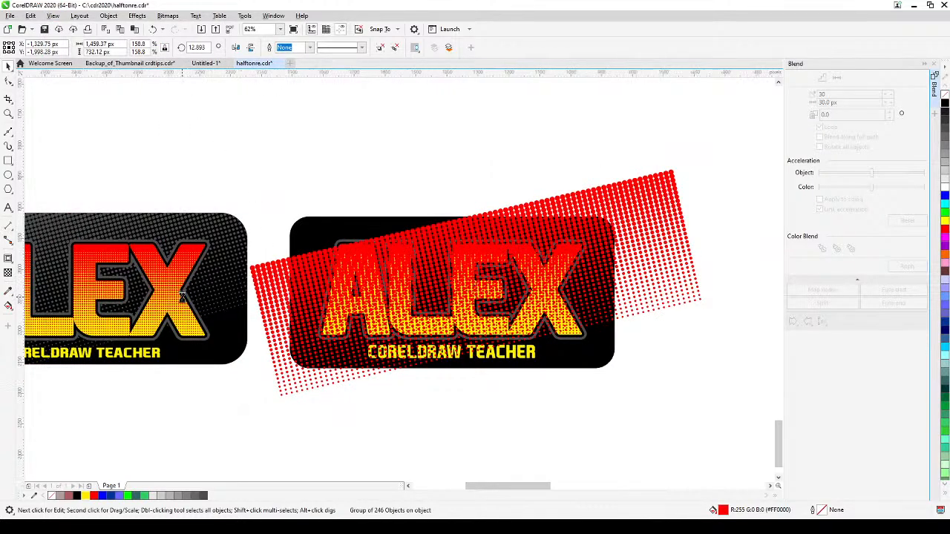
Sample the gray #4D4D4D from the finished badge's letter outline and apply it to a dot column in the rotated group
scroll(185, 299, up, 3)
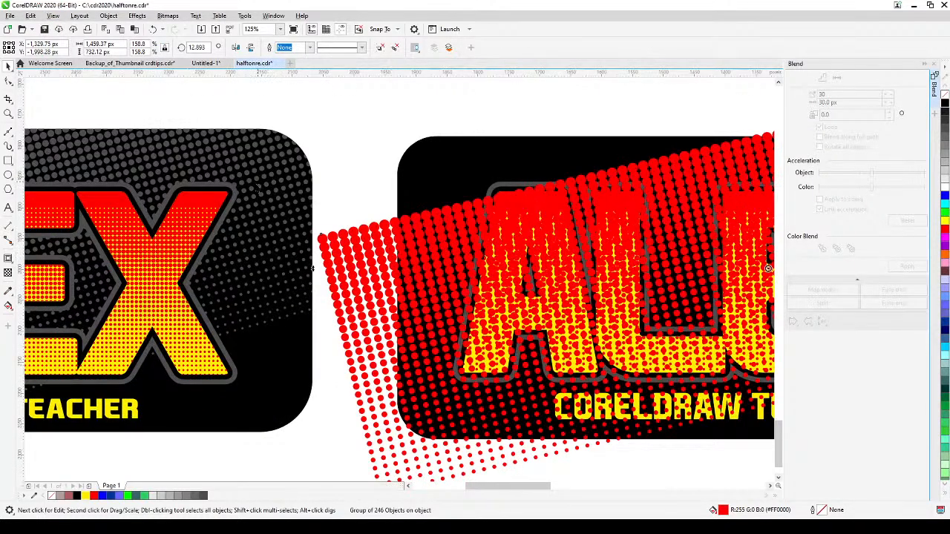
click(7, 295)
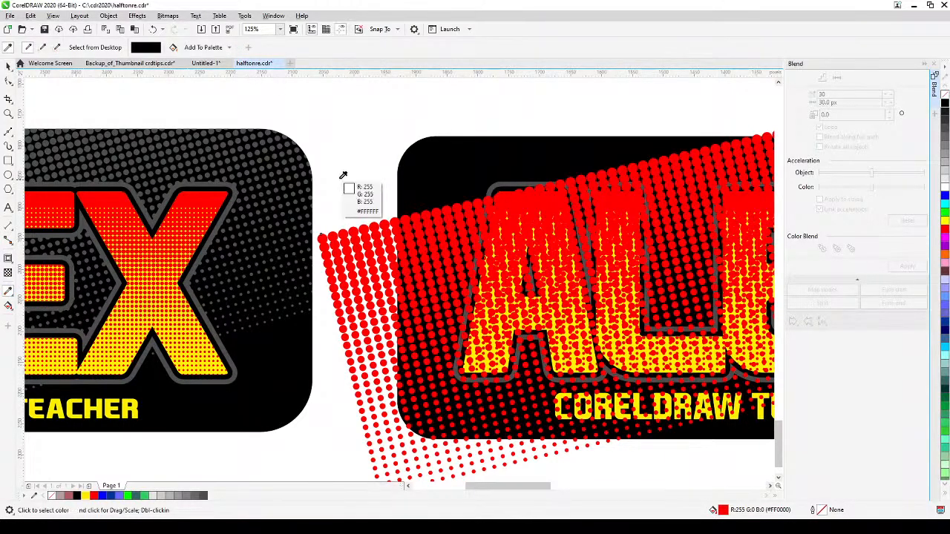
click(223, 178)
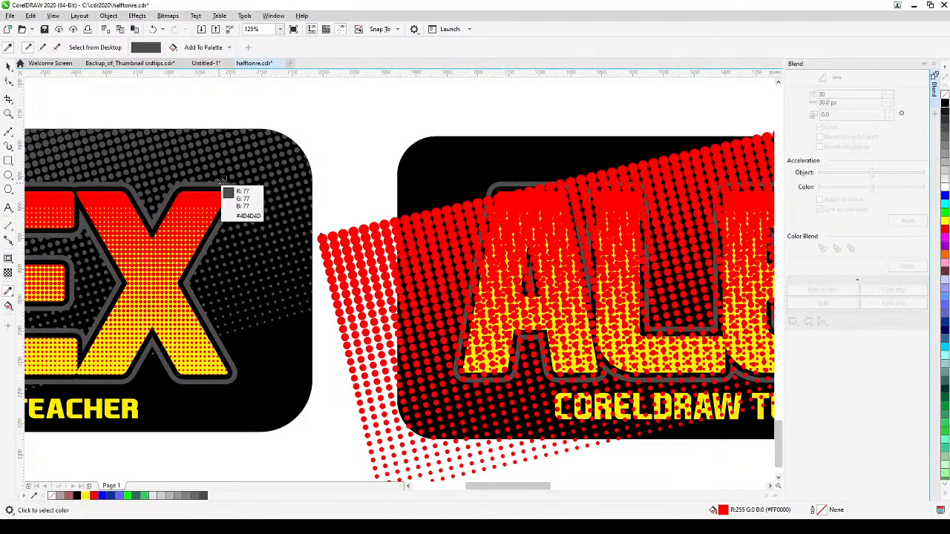
click(339, 234)
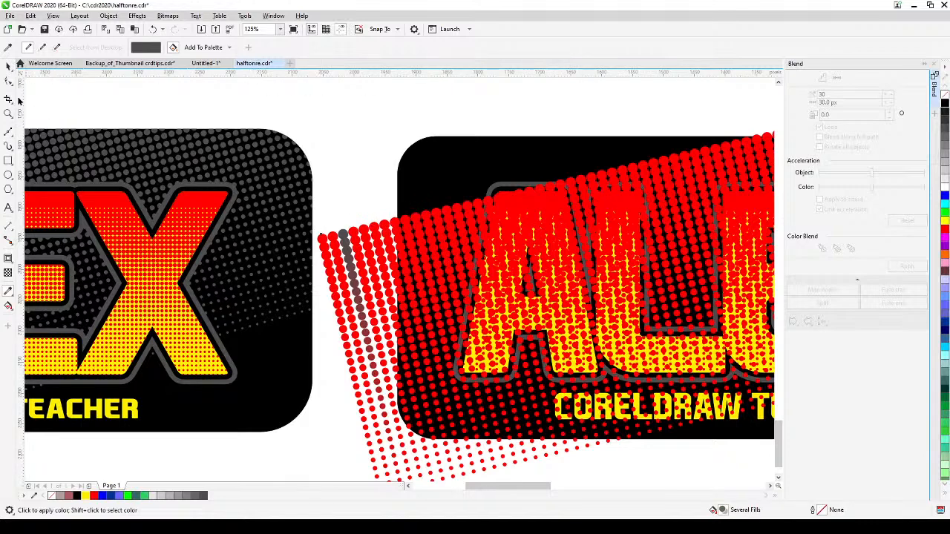
click(6, 67)
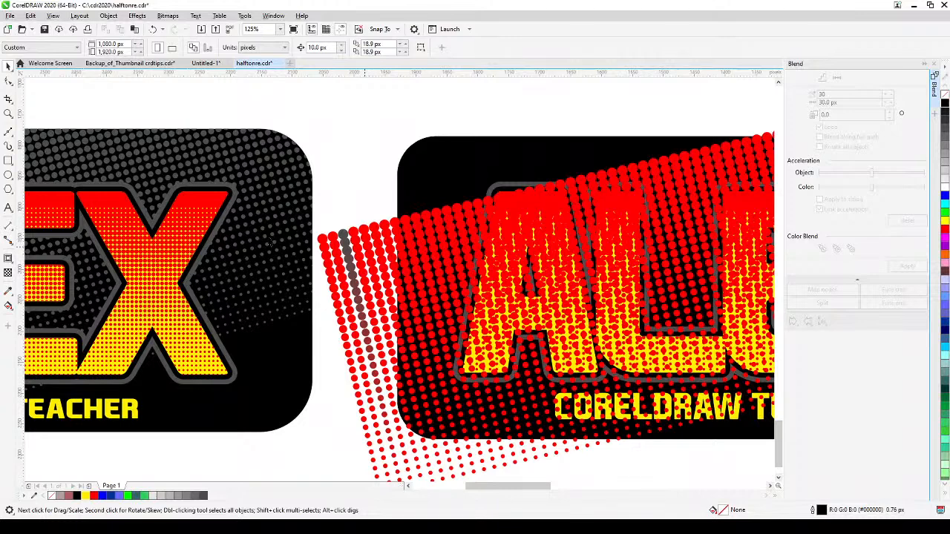
Reselect the dot group and apply the sampled gray to its outermost column with the Color Eyedropper
double_click(343, 280)
drag(342, 280, 228, 227)
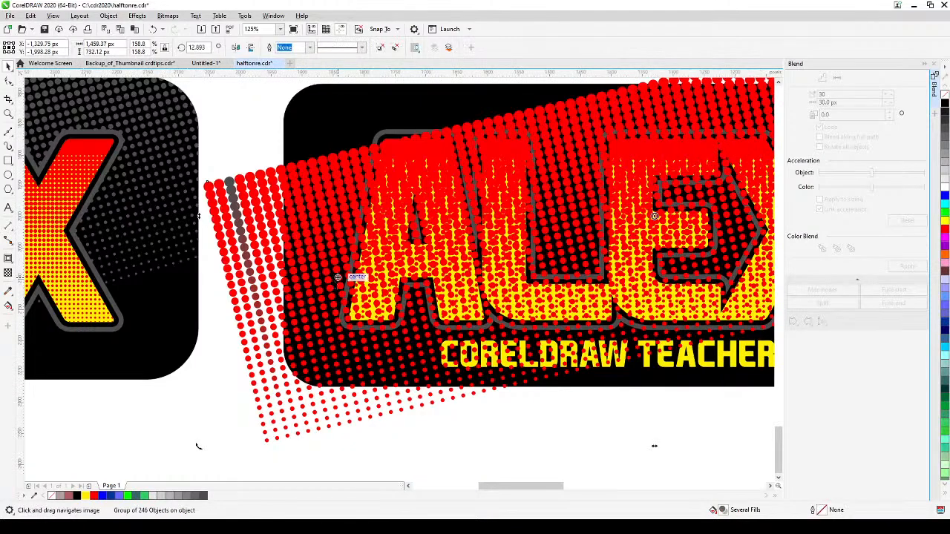
click(191, 393)
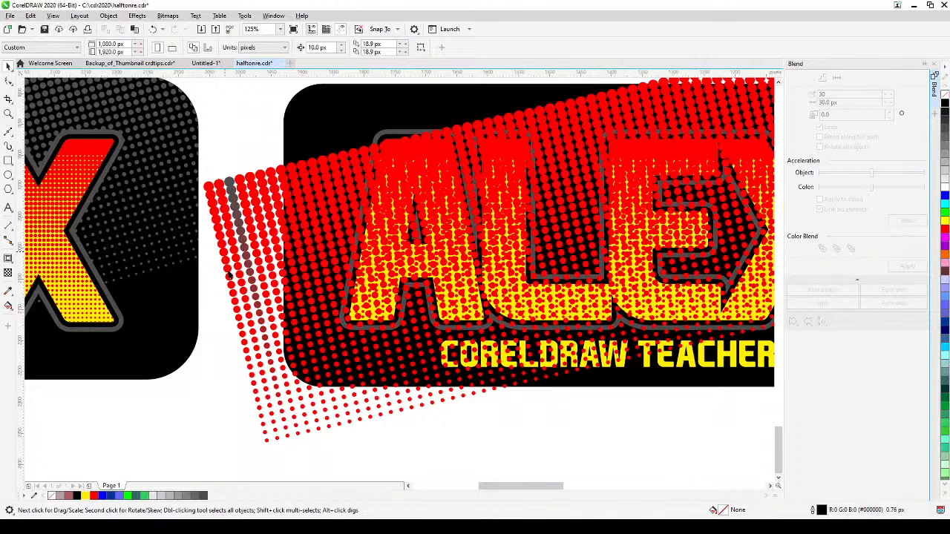
click(231, 278)
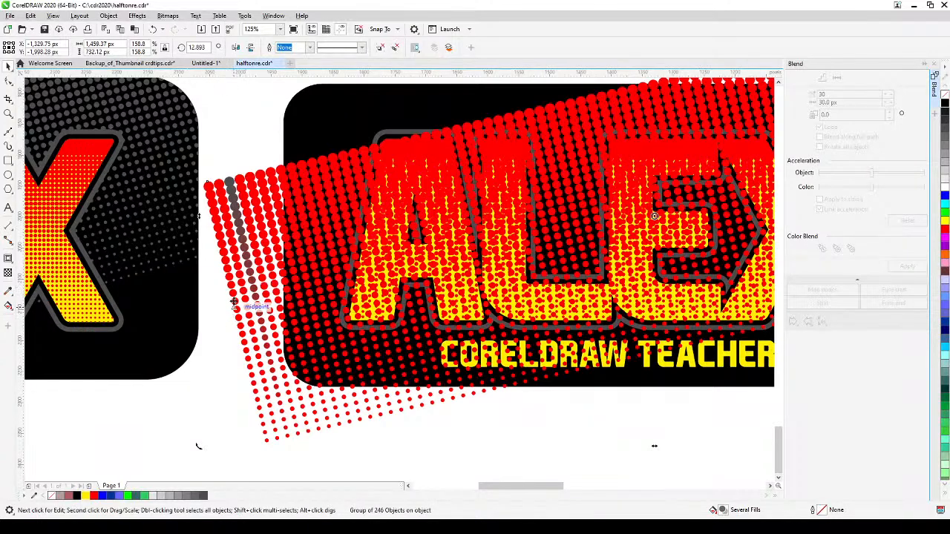
click(233, 300)
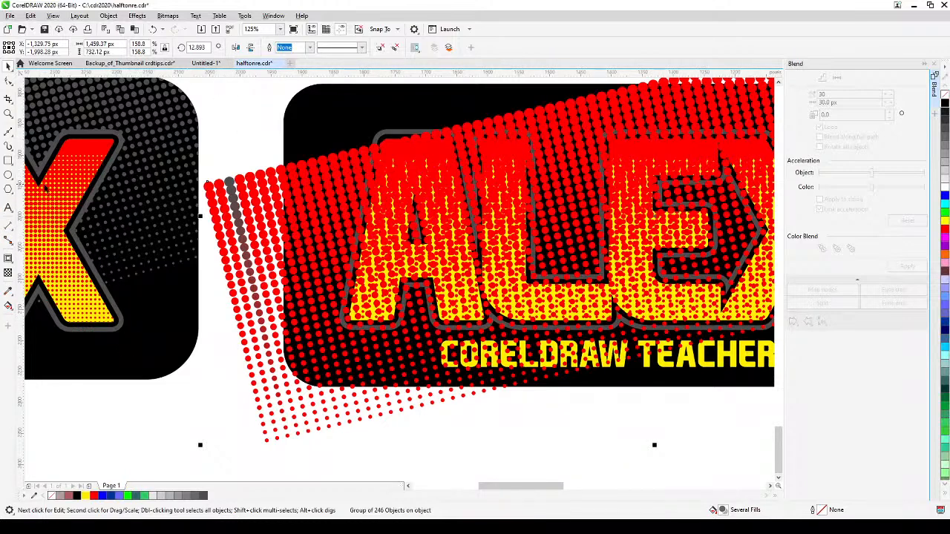
click(8, 291)
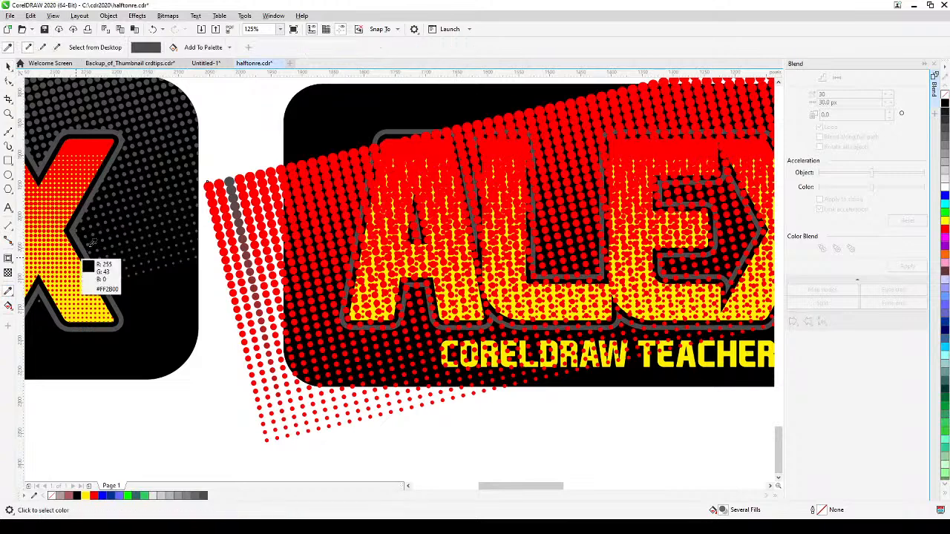
click(83, 214)
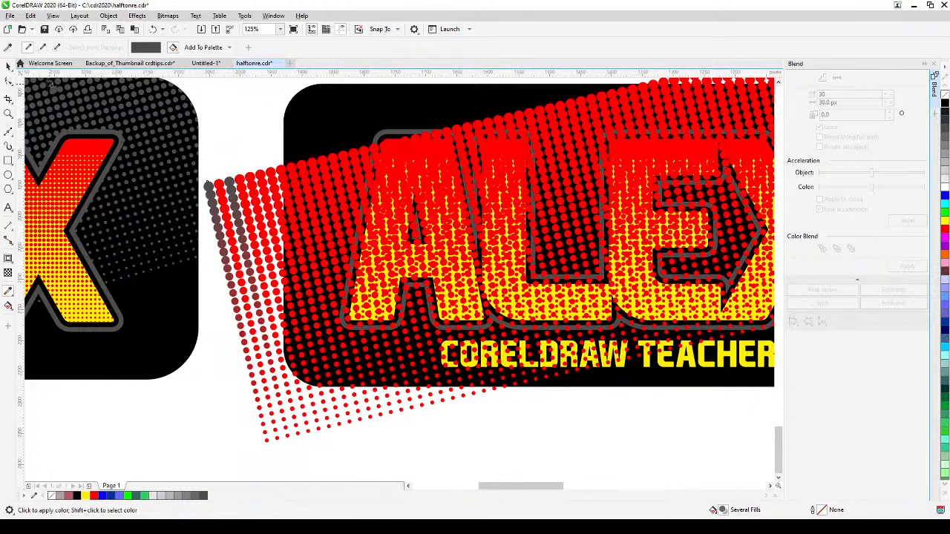
click(7, 66)
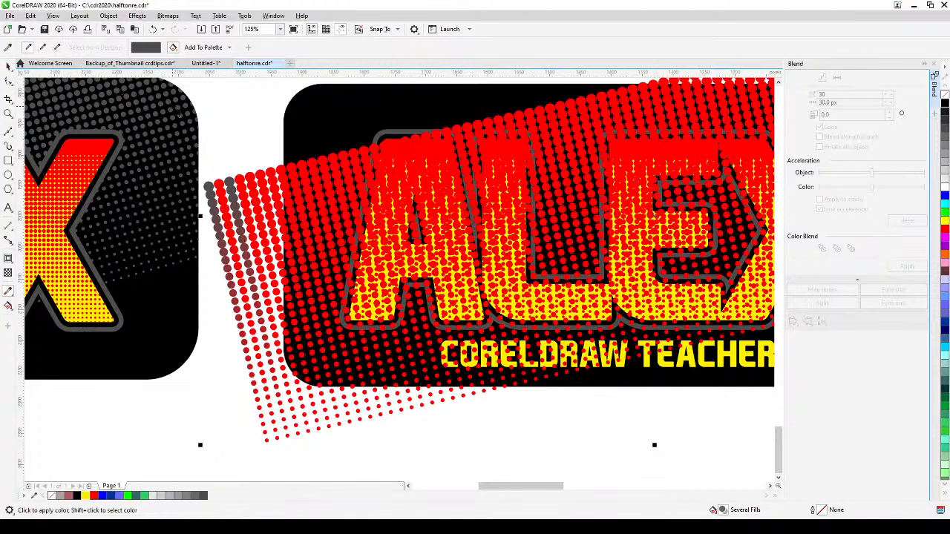
Fill the entire rotated dot group with 70% Black (#4D4D4D)
click(222, 111)
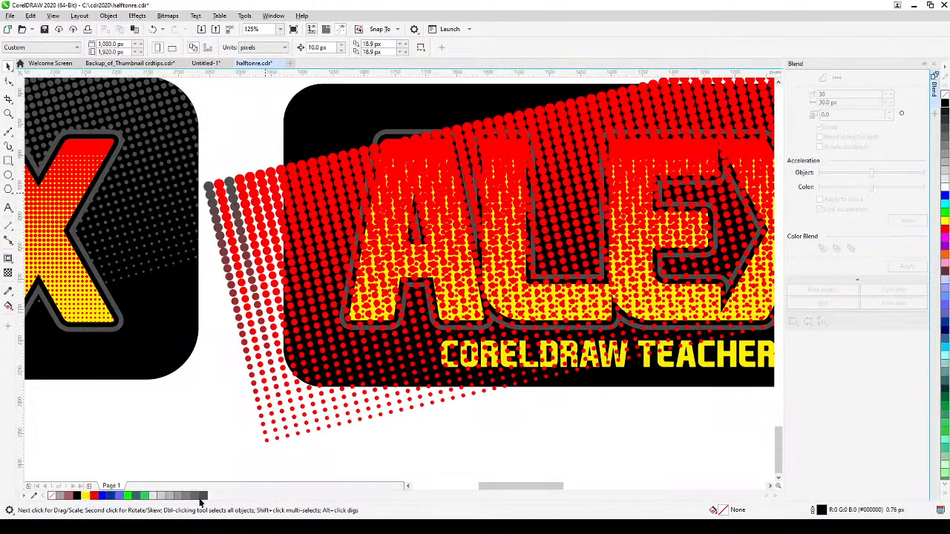
key(Tab)
click(204, 498)
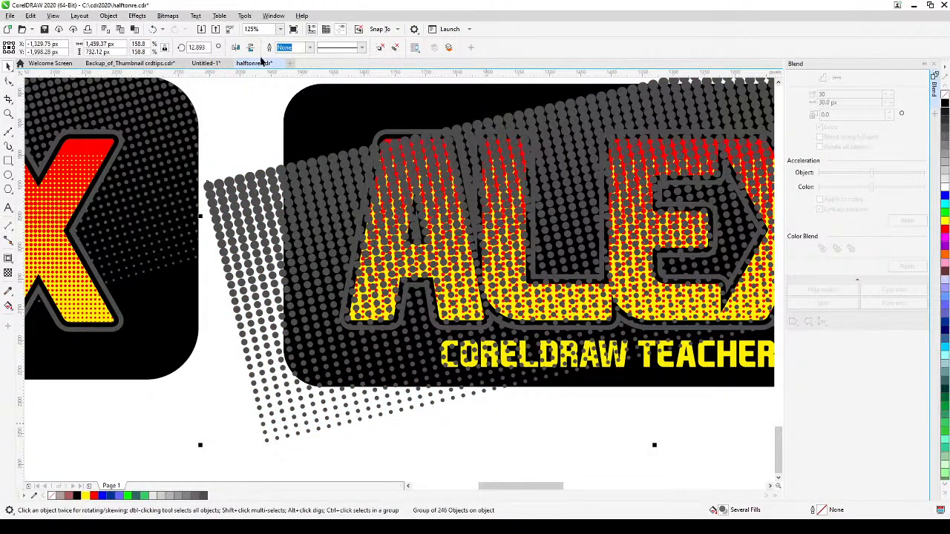
PowerClip the gray dot group inside the new badge's black rounded rectangle
drag(237, 172, 185, 176)
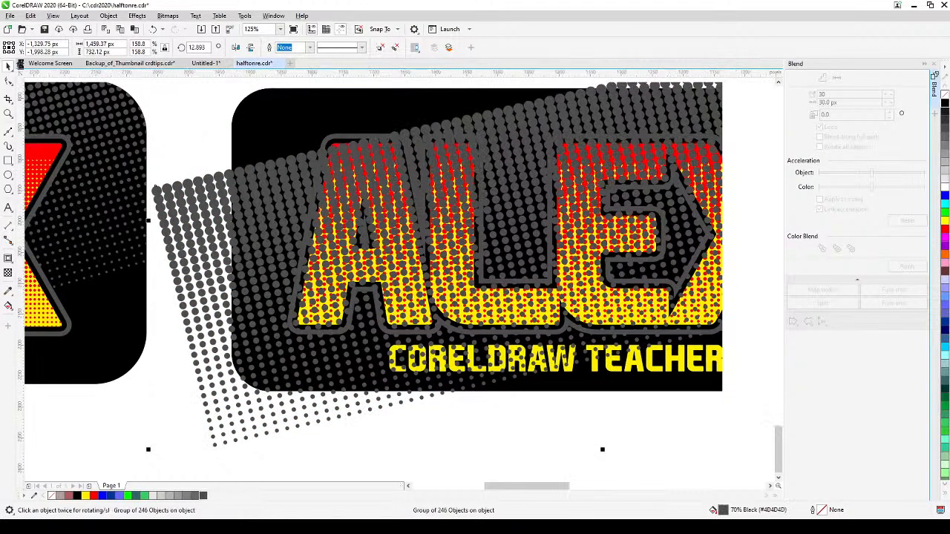
click(106, 16)
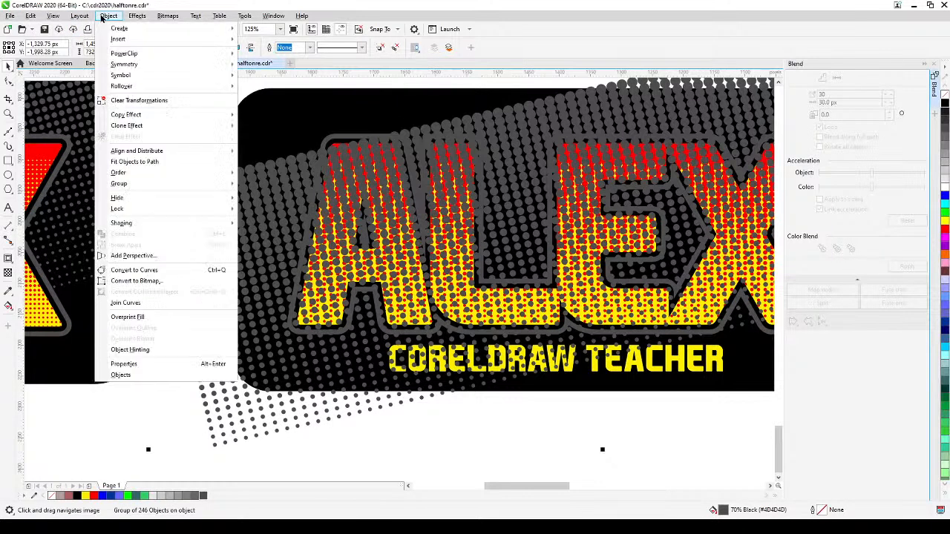
mouse_move(126, 54)
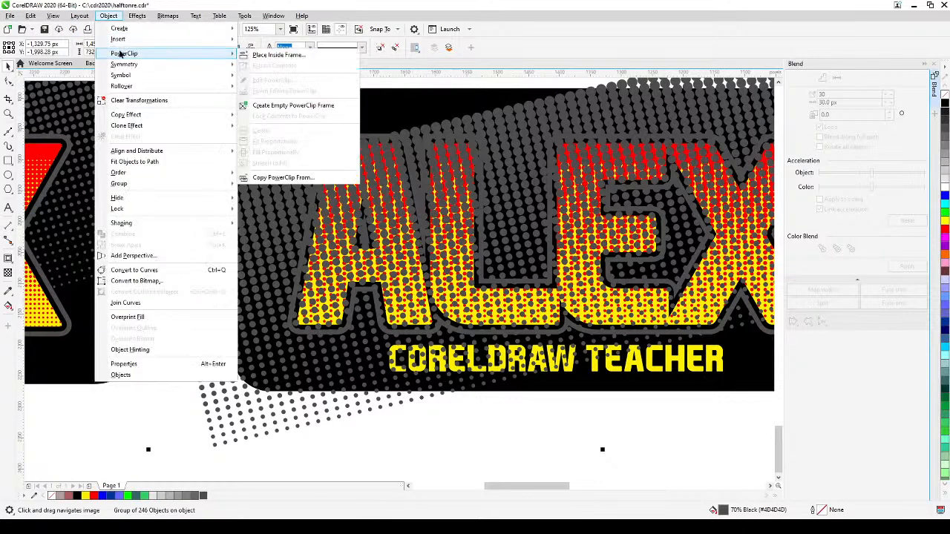
click(272, 56)
click(281, 98)
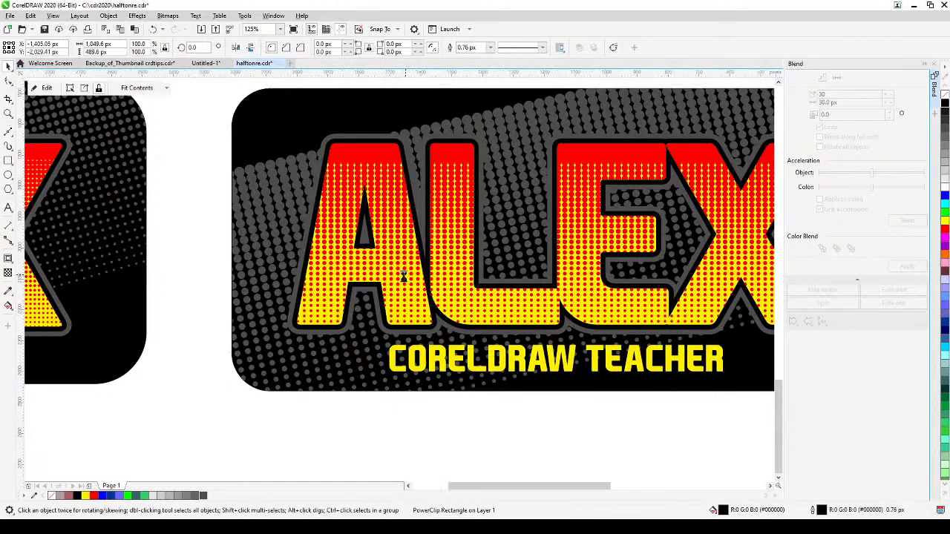
Open the new badge's PowerClip contents for editing and display the drawing in Wireframe view
scroll(403, 276, down, 5)
drag(403, 276, 416, 343)
scroll(451, 297, up, 5)
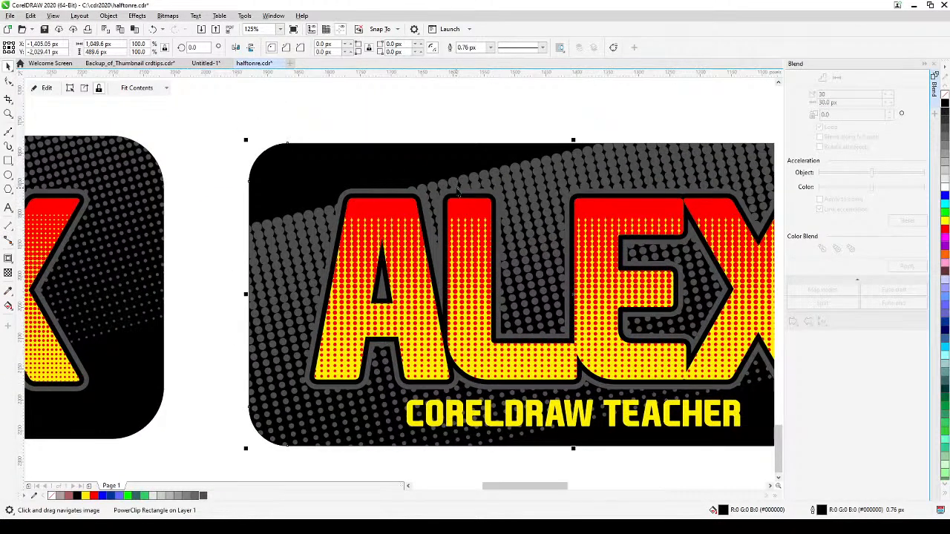
double_click(458, 182)
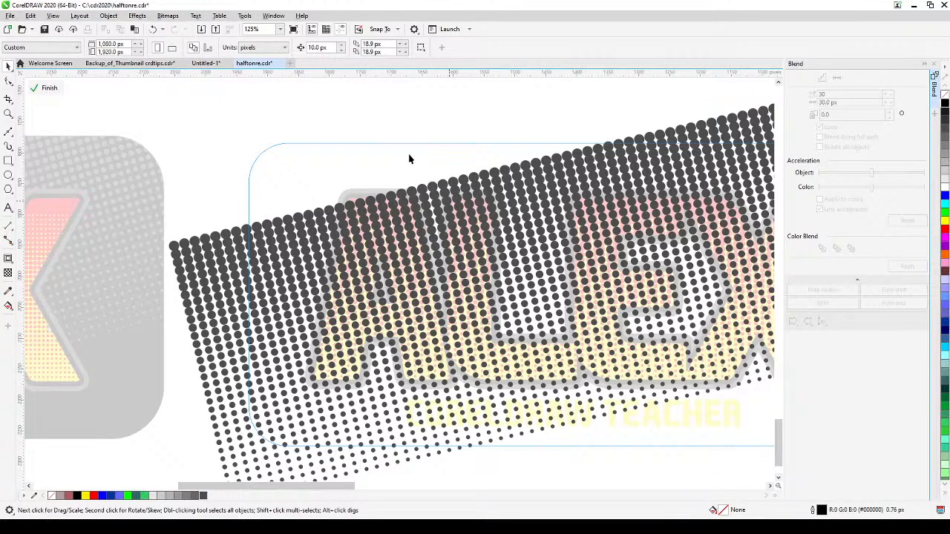
click(56, 18)
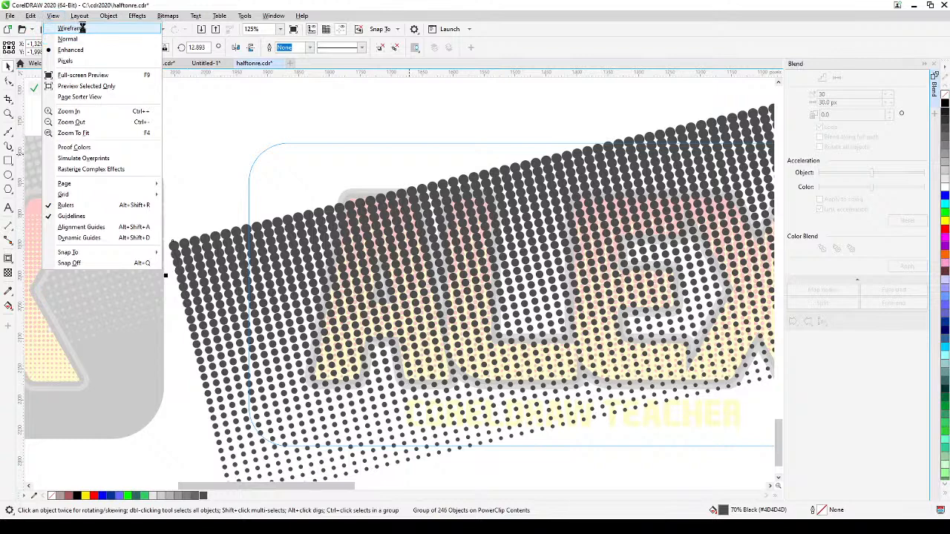
click(80, 28)
Move the dot group up over the badge's upper edge, reduce its tilt, and finish editing the PowerClip
drag(353, 216, 342, 183)
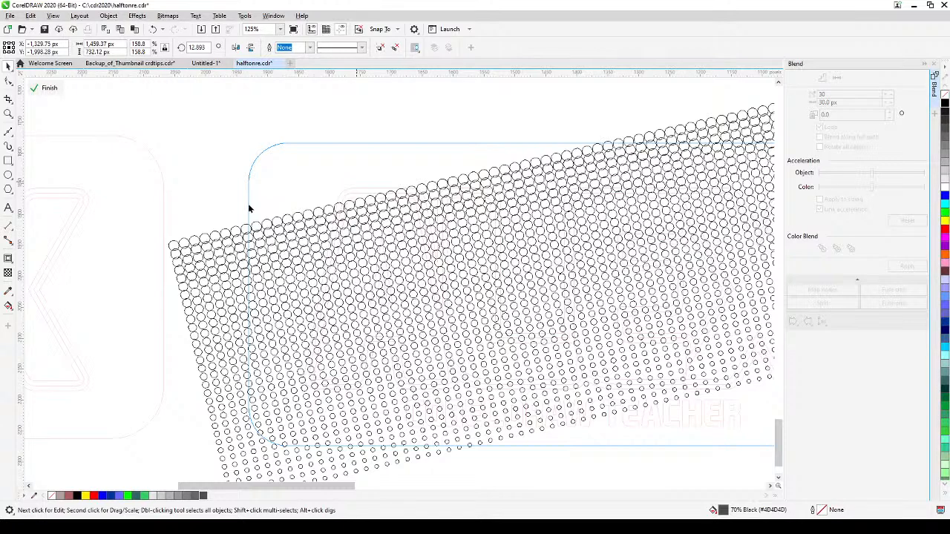
click(46, 90)
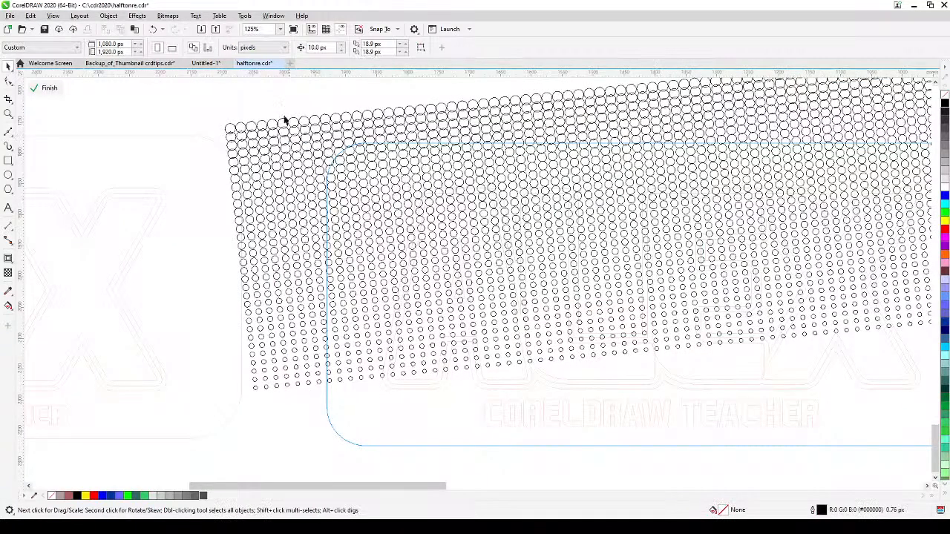
click(45, 88)
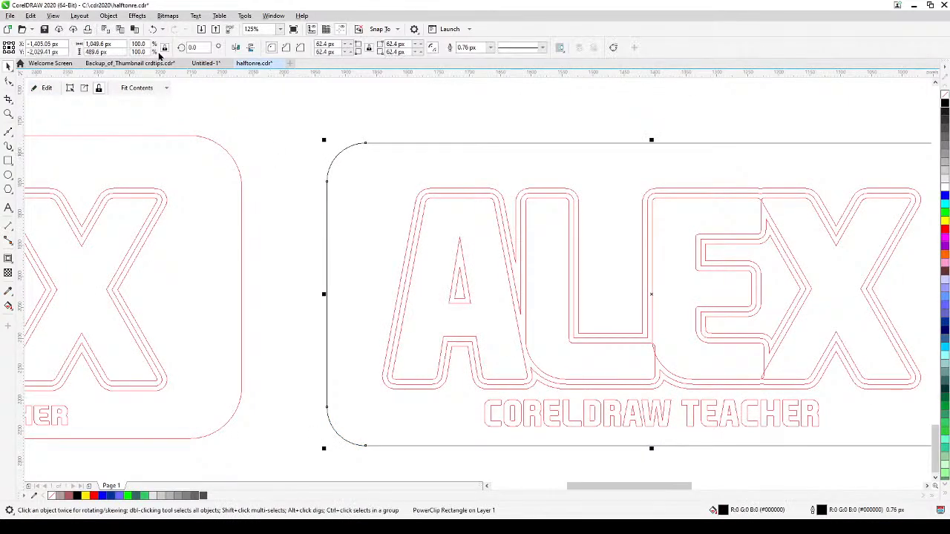
Display the drawing in Enhanced view and deselect the badge
click(55, 15)
click(81, 50)
scroll(305, 159, down, 1)
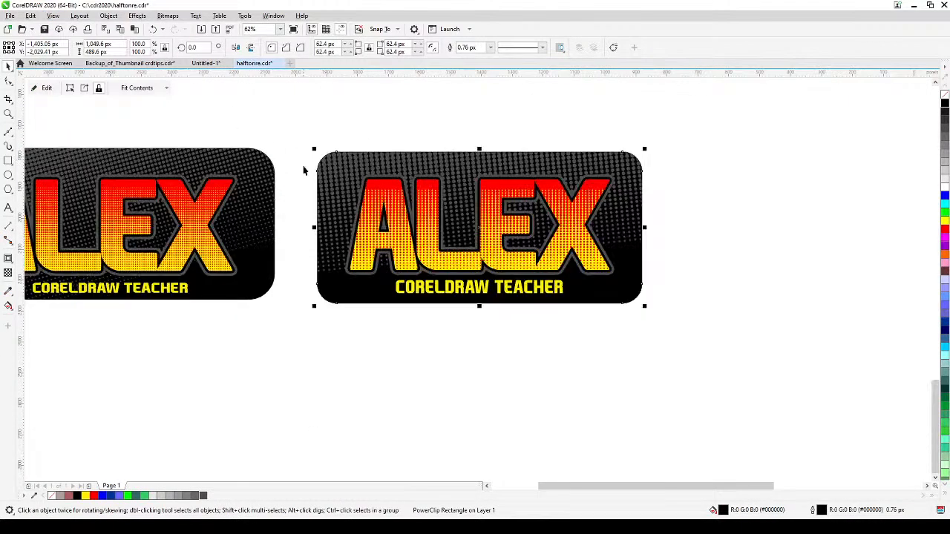
click(389, 123)
Compare the new badge's lettering and halftone background with the original badge beside it
drag(682, 208, 784, 237)
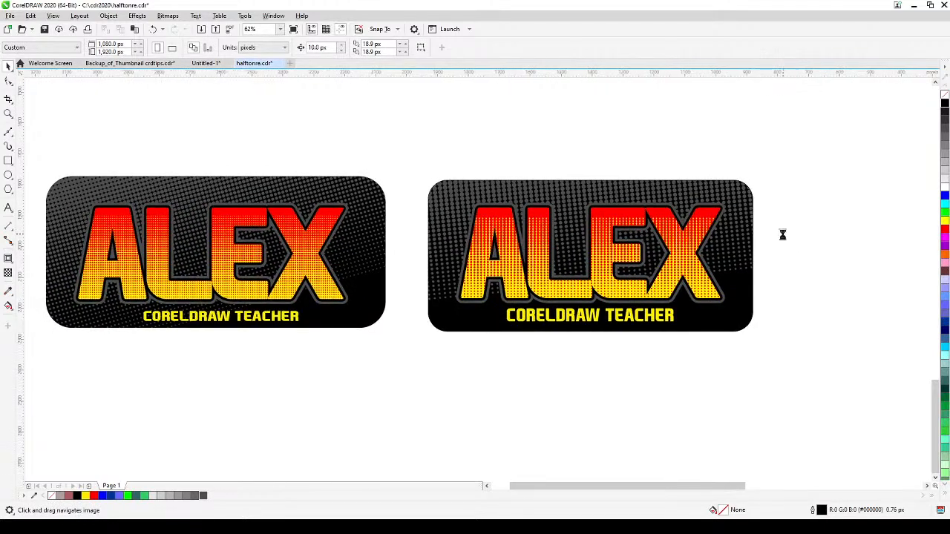
scroll(777, 285, up, 1)
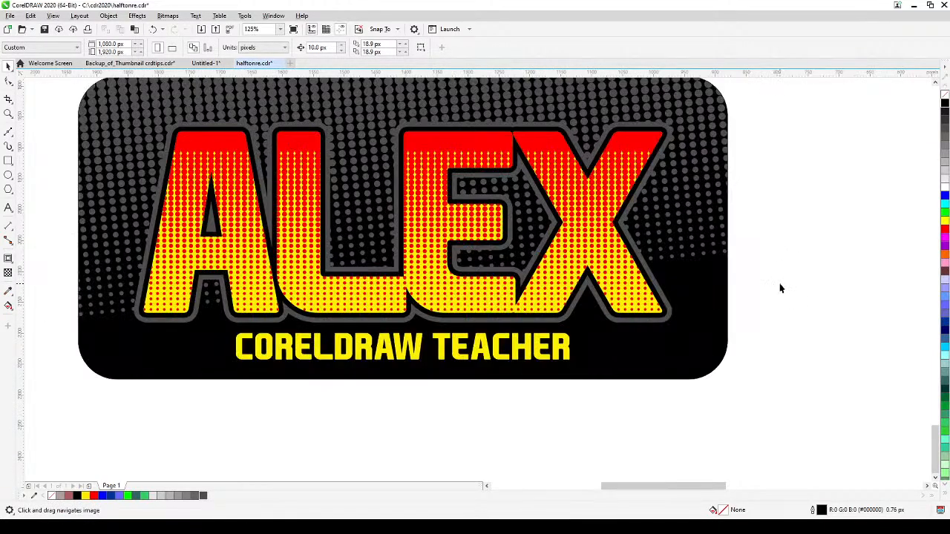
scroll(769, 292, down, 1)
drag(767, 304, 815, 302)
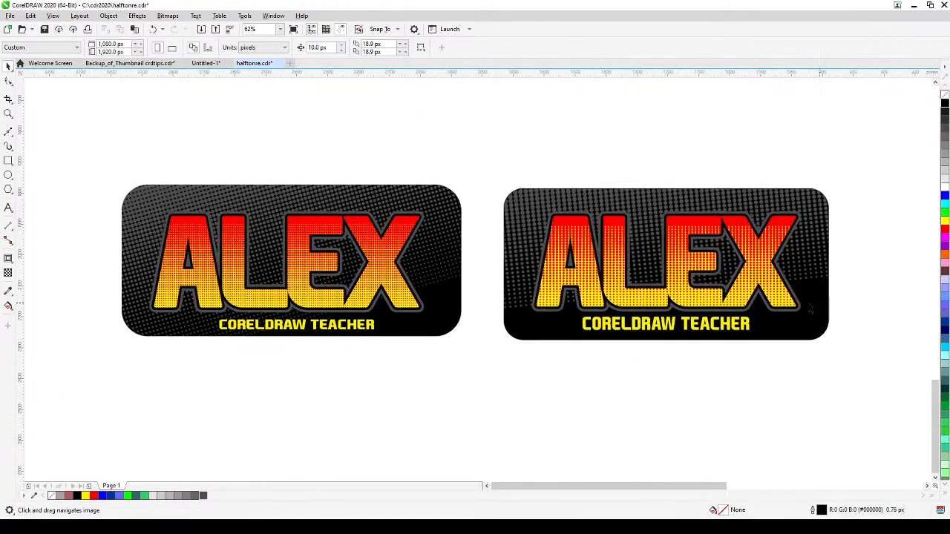
scroll(613, 329, up, 1)
drag(612, 330, 492, 403)
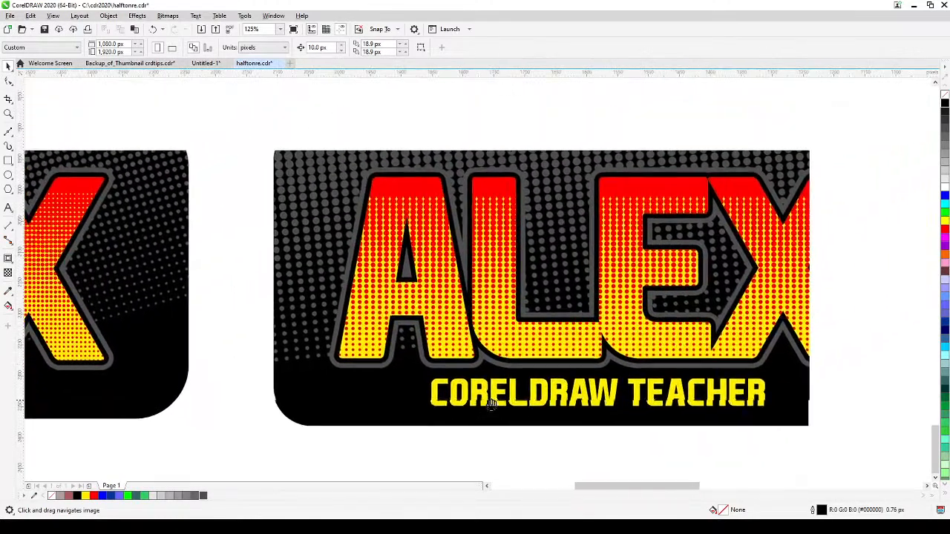
scroll(499, 399, down, 1)
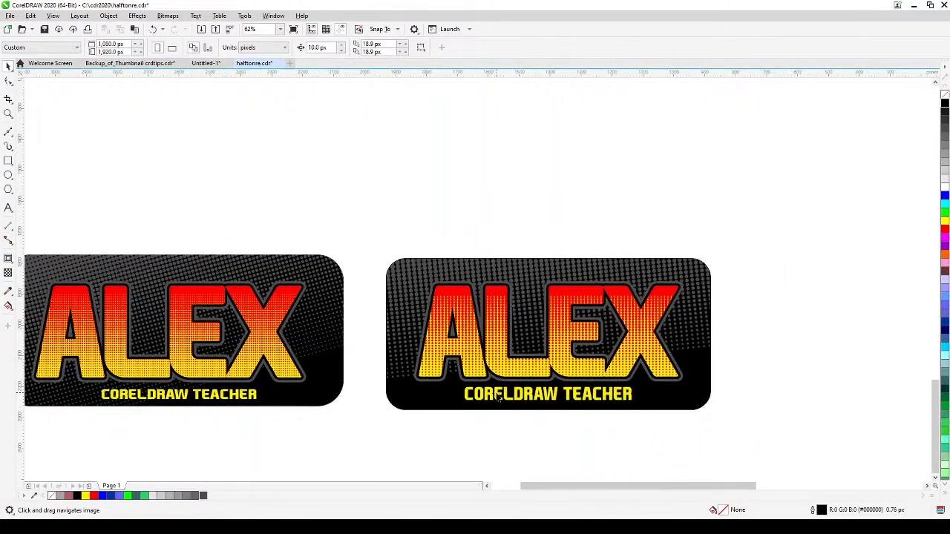